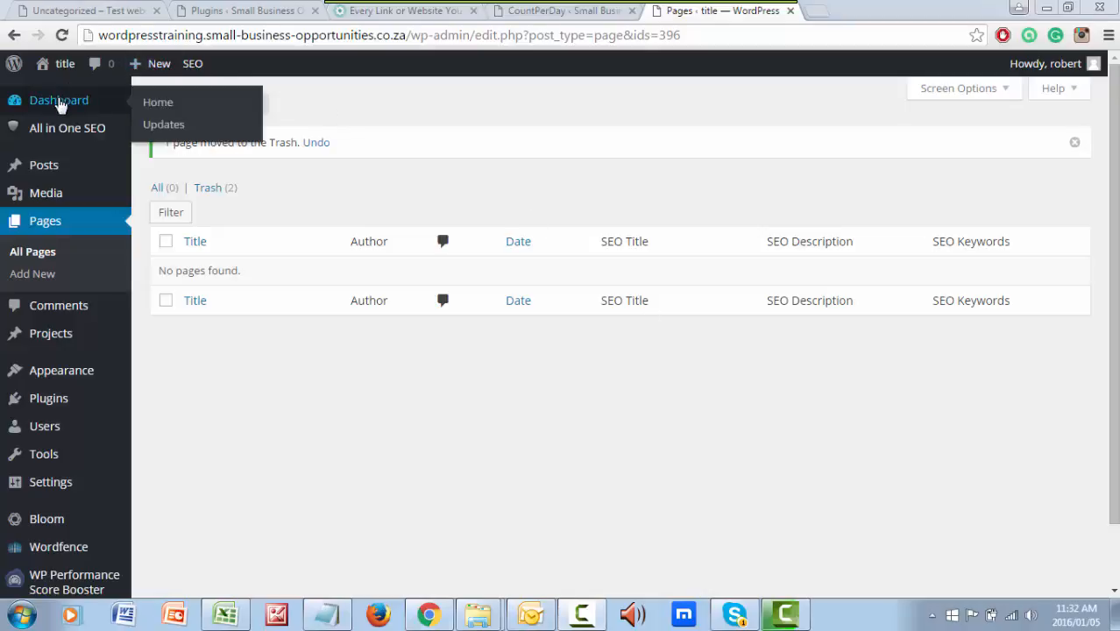
Go to the WordPress dashboard and start a new page.
{"action": "left_click", "coordinate": [60, 103]}
{"action": "mouse_move", "coordinate": [162, 72]}
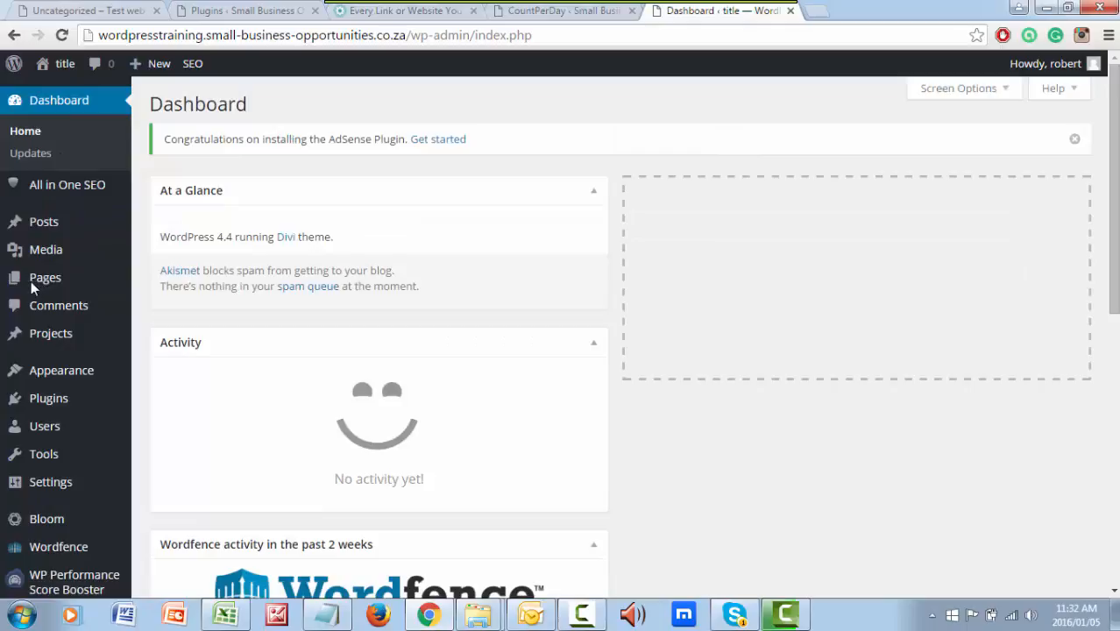
{"action": "mouse_move", "coordinate": [42, 282]}
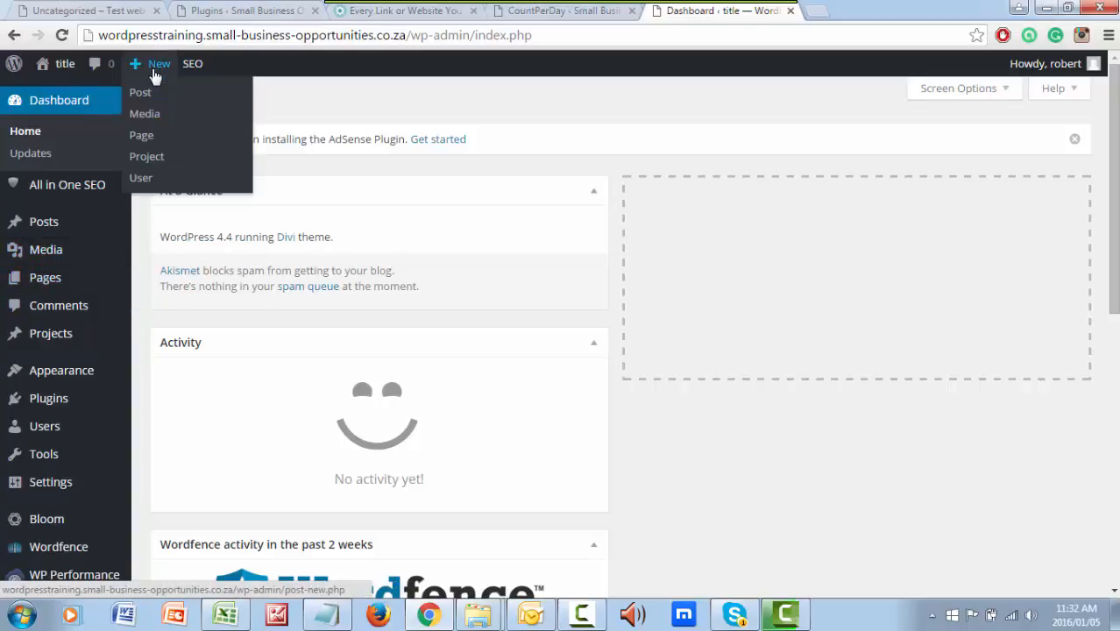
{"action": "left_click", "coordinate": [151, 132]}
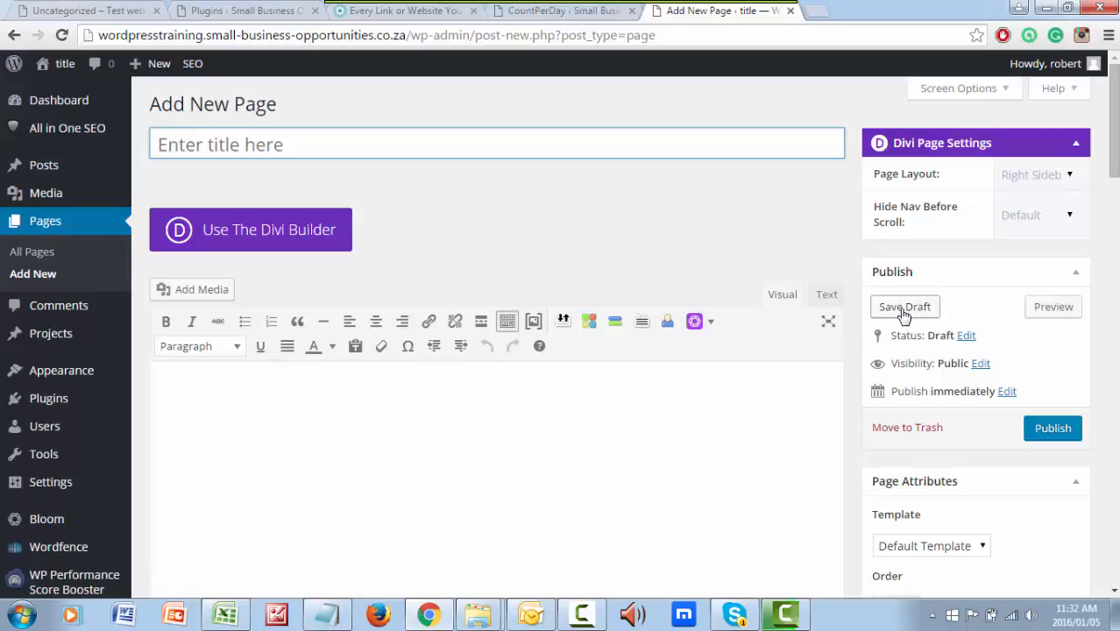
Look through the new page's publishing options, template choices, custom fields and All in One SEO Pack fields.
{"action": "scroll", "coordinate": [903, 313], "scroll_direction": "down", "scroll_amount": 1}
{"action": "scroll", "coordinate": [902, 315], "scroll_direction": "down", "scroll_amount": 1}
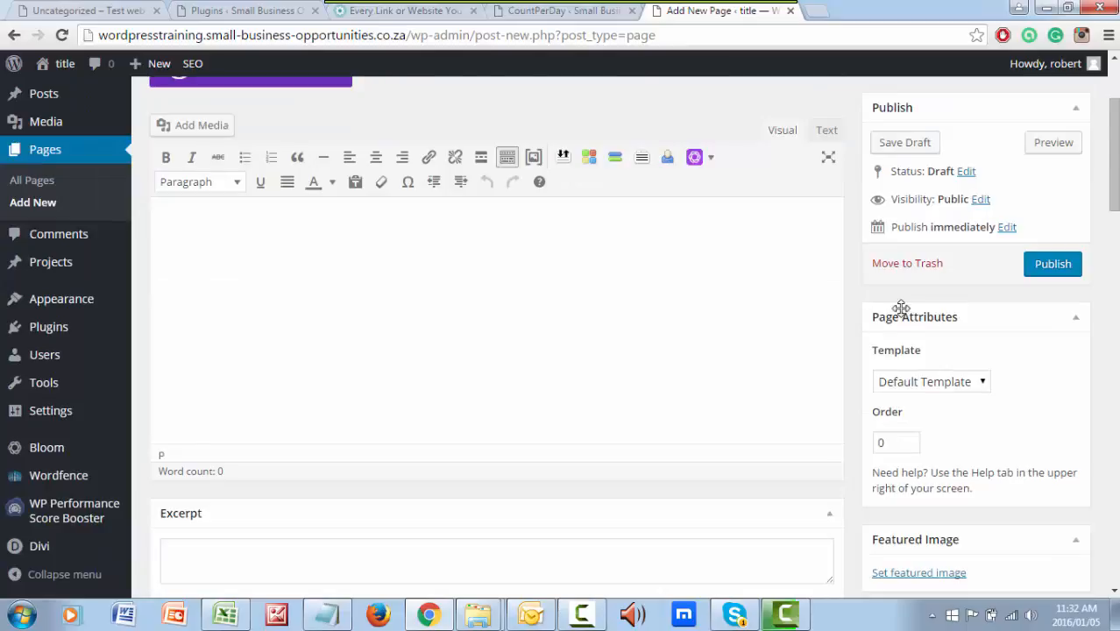
{"action": "scroll", "coordinate": [901, 308], "scroll_direction": "down", "scroll_amount": 1}
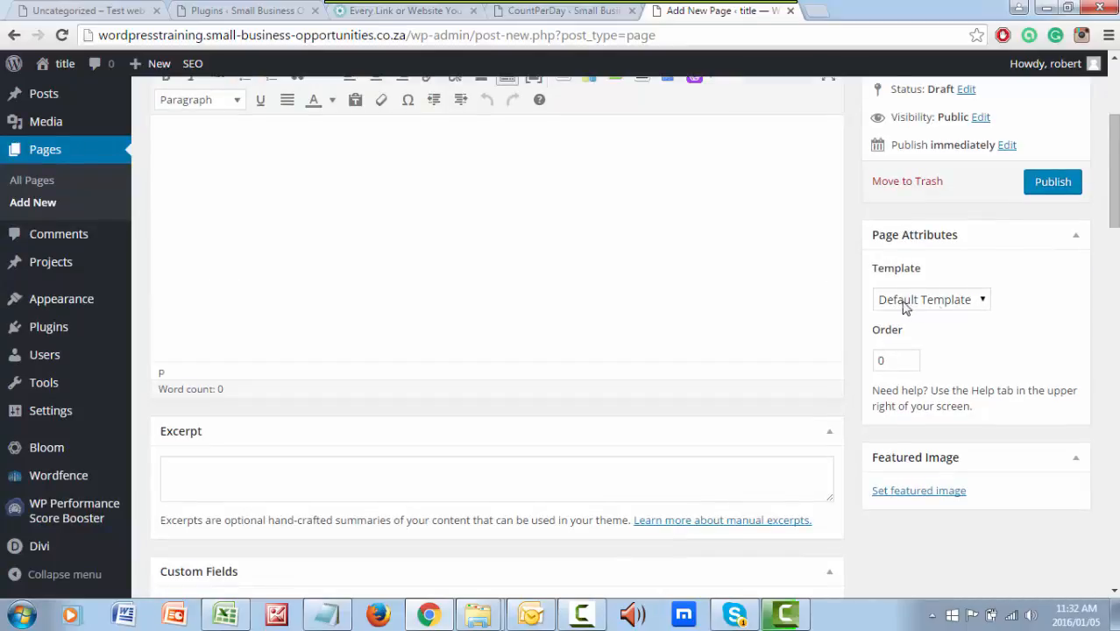
{"action": "left_click", "coordinate": [956, 302]}
{"action": "left_click", "coordinate": [940, 299]}
{"action": "scroll", "coordinate": [1009, 334], "scroll_direction": "down", "scroll_amount": 1}
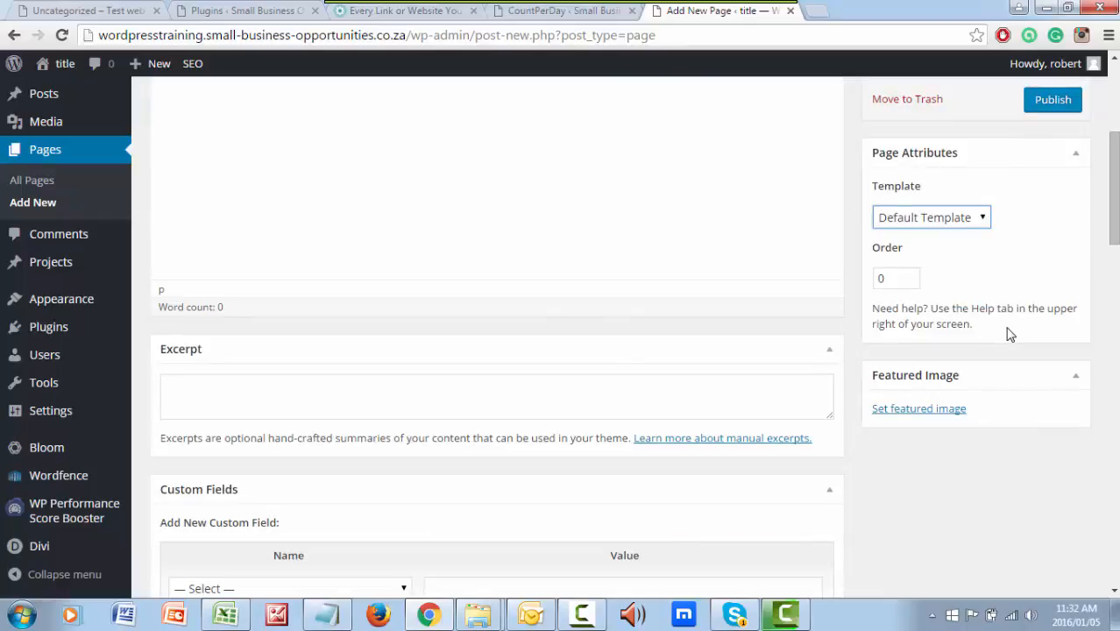
{"action": "scroll", "coordinate": [558, 337], "scroll_direction": "down", "scroll_amount": 9}
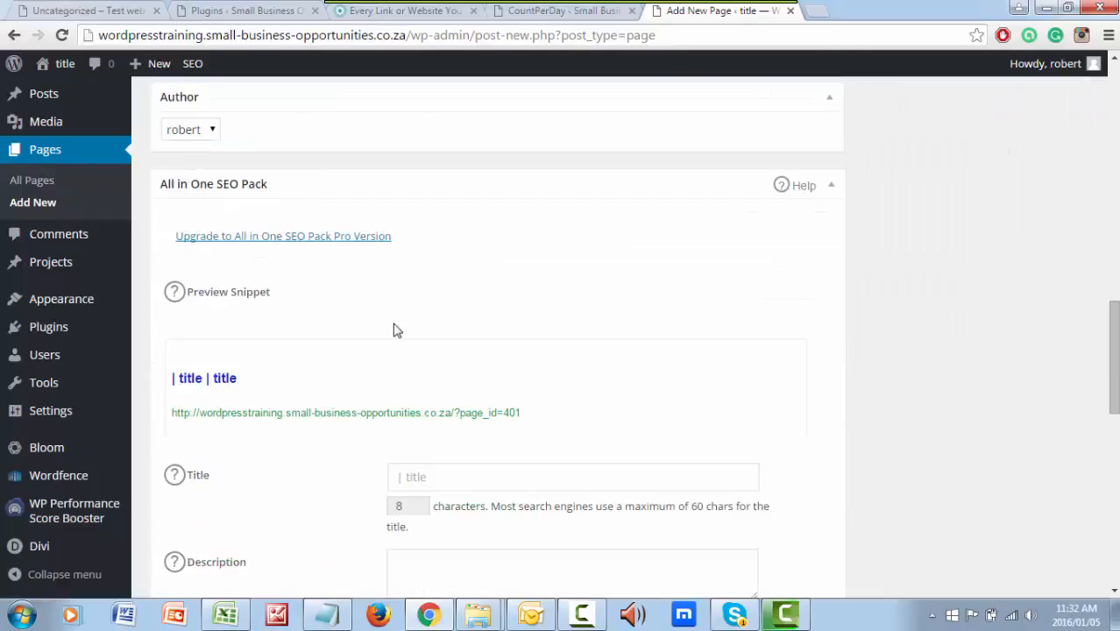
{"action": "scroll", "coordinate": [394, 331], "scroll_direction": "down", "scroll_amount": 10}
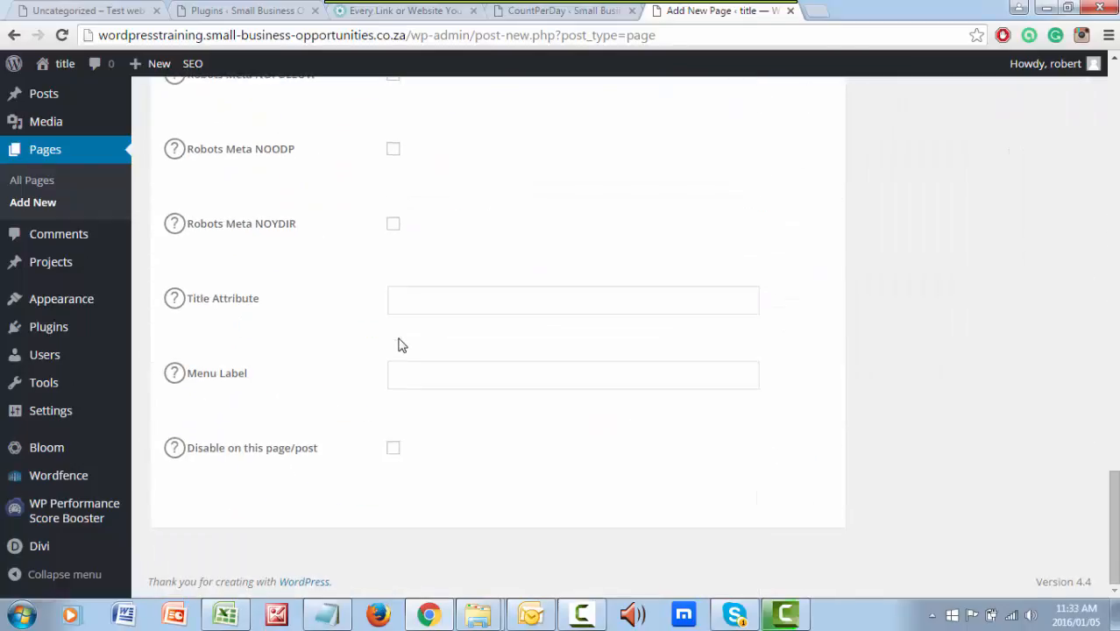
{"action": "scroll", "coordinate": [398, 344], "scroll_direction": "up", "scroll_amount": 8}
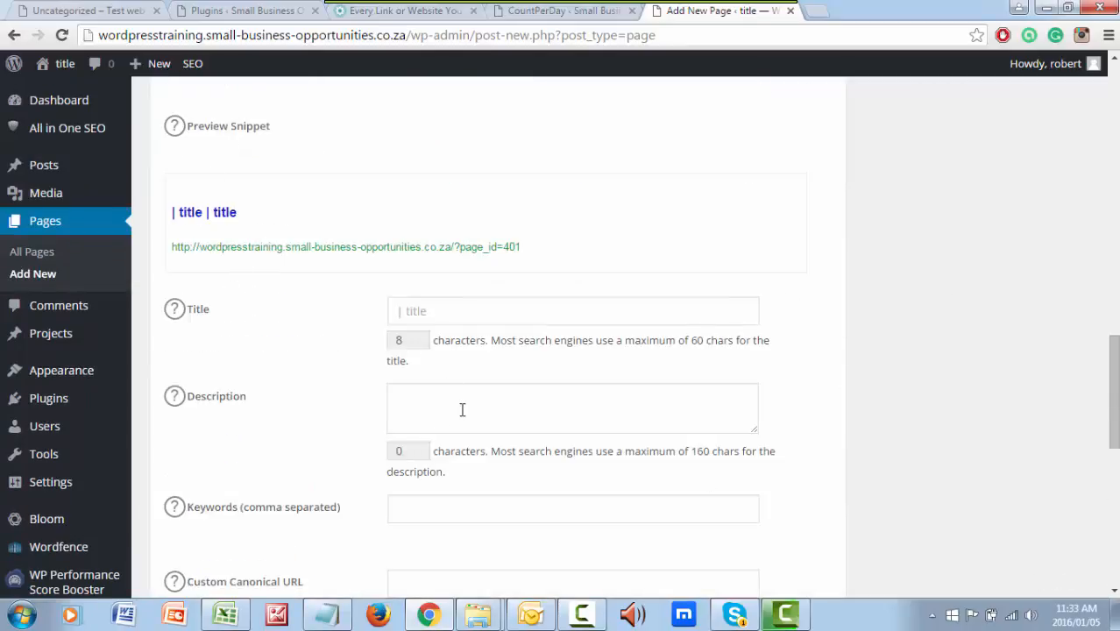
{"action": "scroll", "coordinate": [520, 408], "scroll_direction": "up", "scroll_amount": 15}
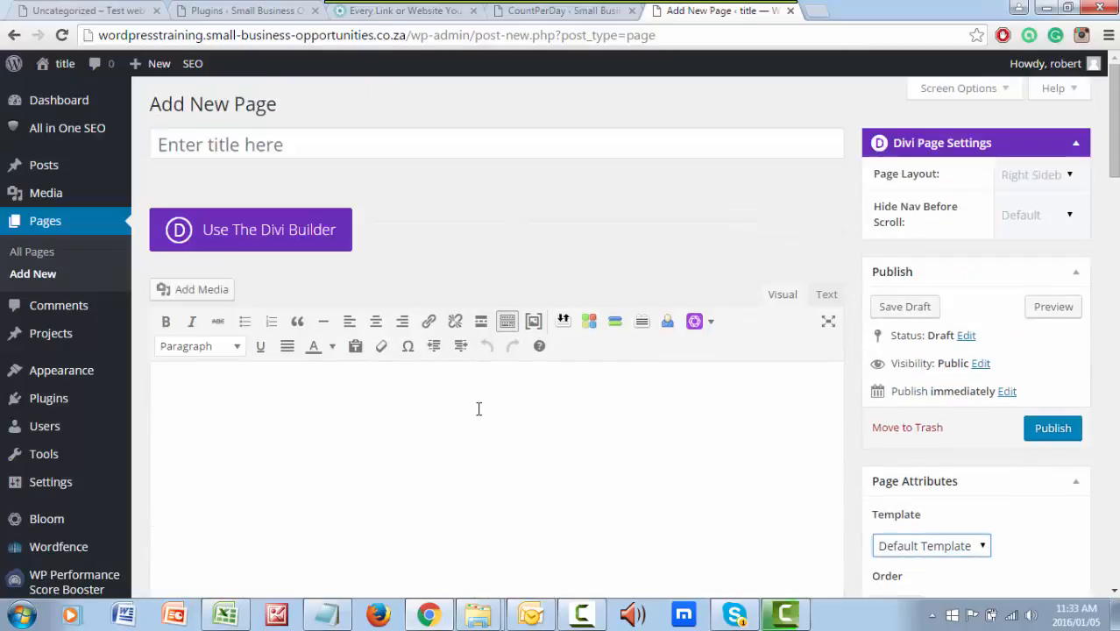
Copy the title line from the Notepad article and paste "9 Reasons You Should Create Your Website On WordPress" as the page title.
{"action": "left_click", "coordinate": [213, 146]}
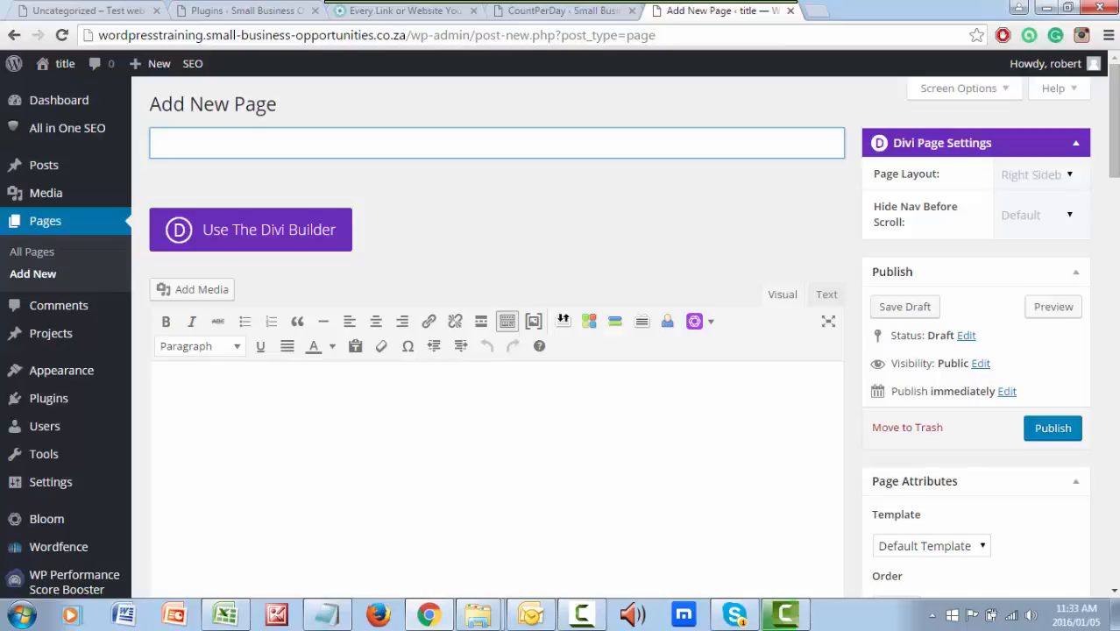
{"action": "key", "text": "alt+Tab"}
{"action": "left_click_drag", "start_coordinate": [663, 106], "coordinate": [763, 110]}
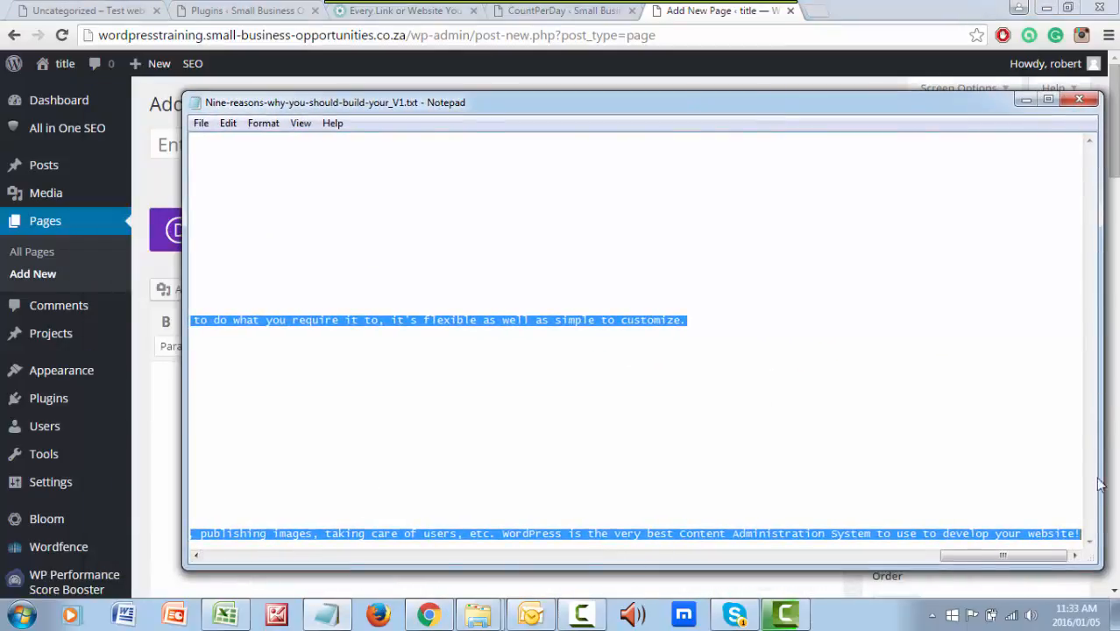
{"action": "left_click_drag", "start_coordinate": [985, 555], "coordinate": [254, 561]}
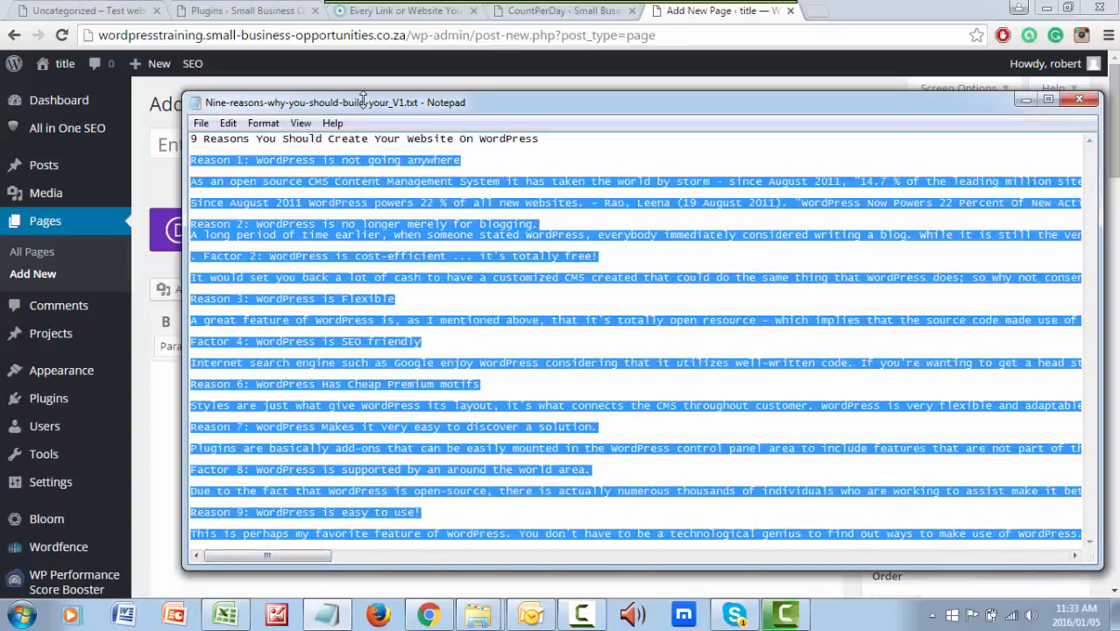
{"action": "left_click_drag", "start_coordinate": [364, 104], "coordinate": [1119, 131]}
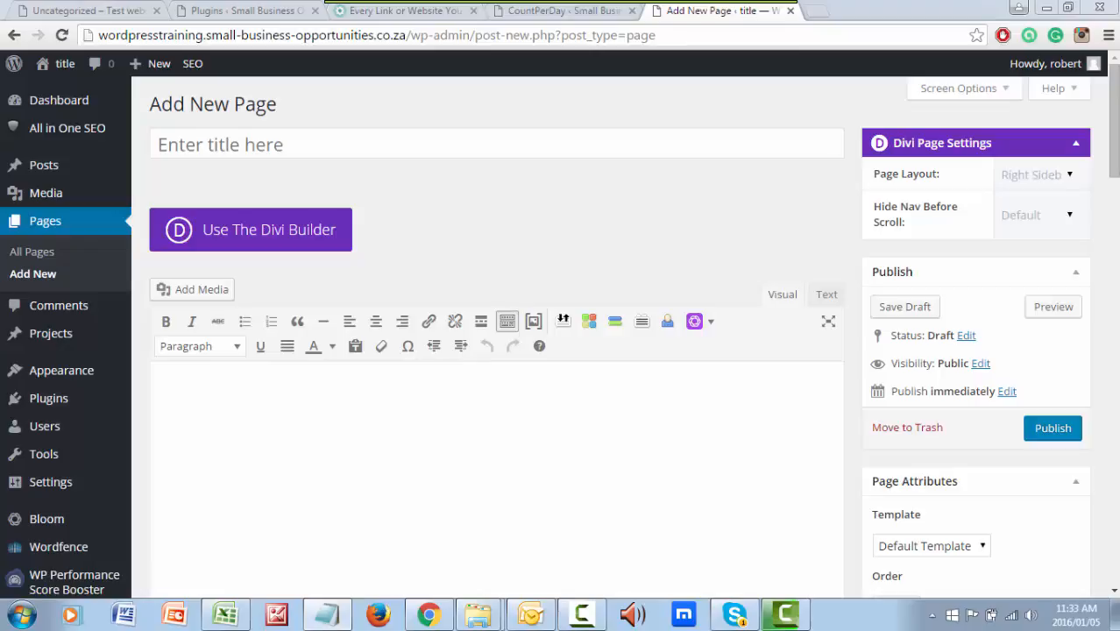
{"action": "left_click", "coordinate": [219, 146]}
{"action": "right_click", "coordinate": [218, 147]}
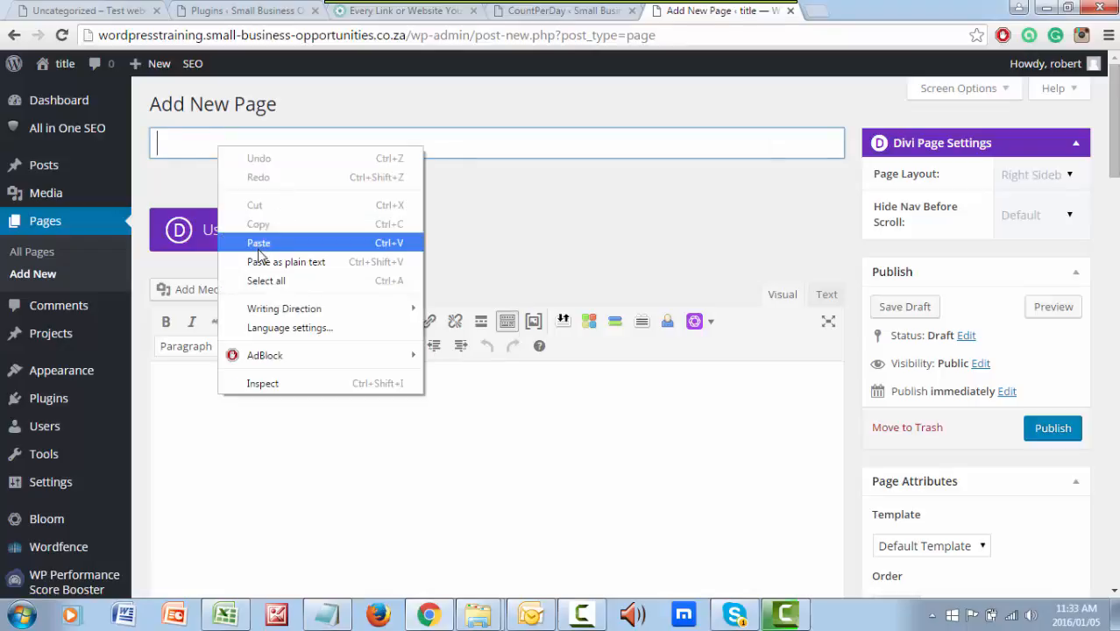
{"action": "left_click", "coordinate": [259, 246]}
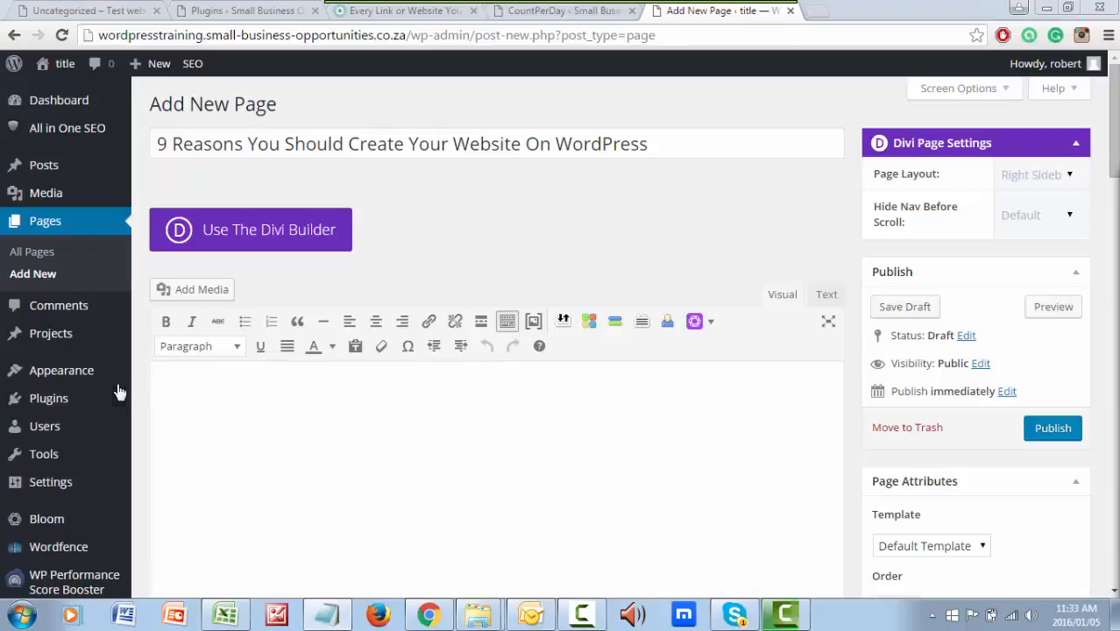
Paste the full text of the nine-reasons article into the page's content area.
{"action": "left_click", "coordinate": [209, 389]}
{"action": "right_click", "coordinate": [178, 393]}
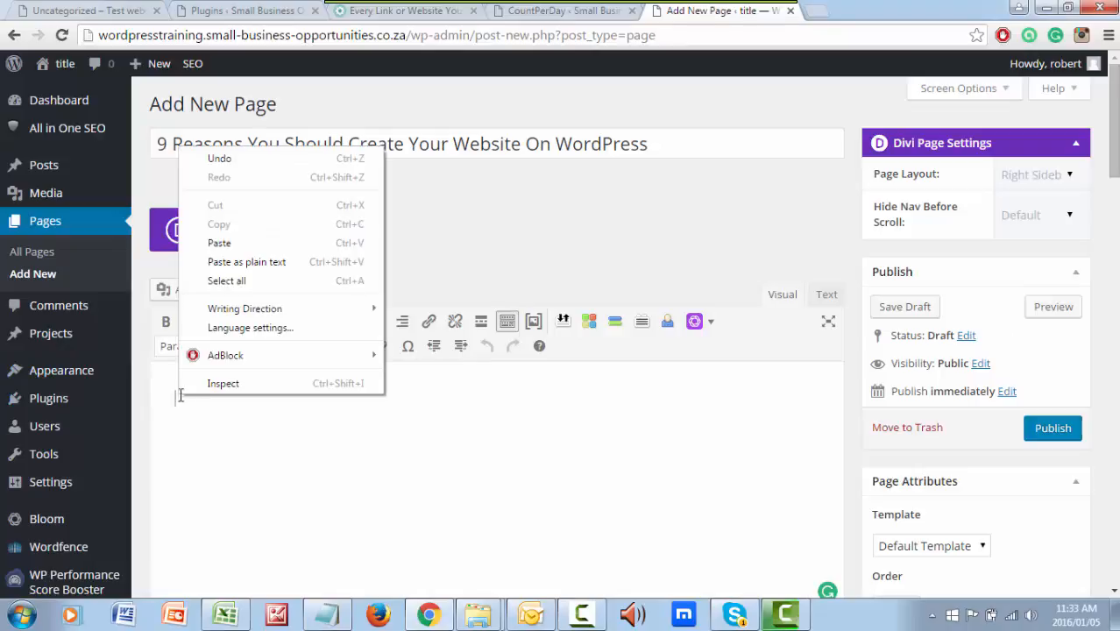
{"action": "left_click", "coordinate": [247, 243]}
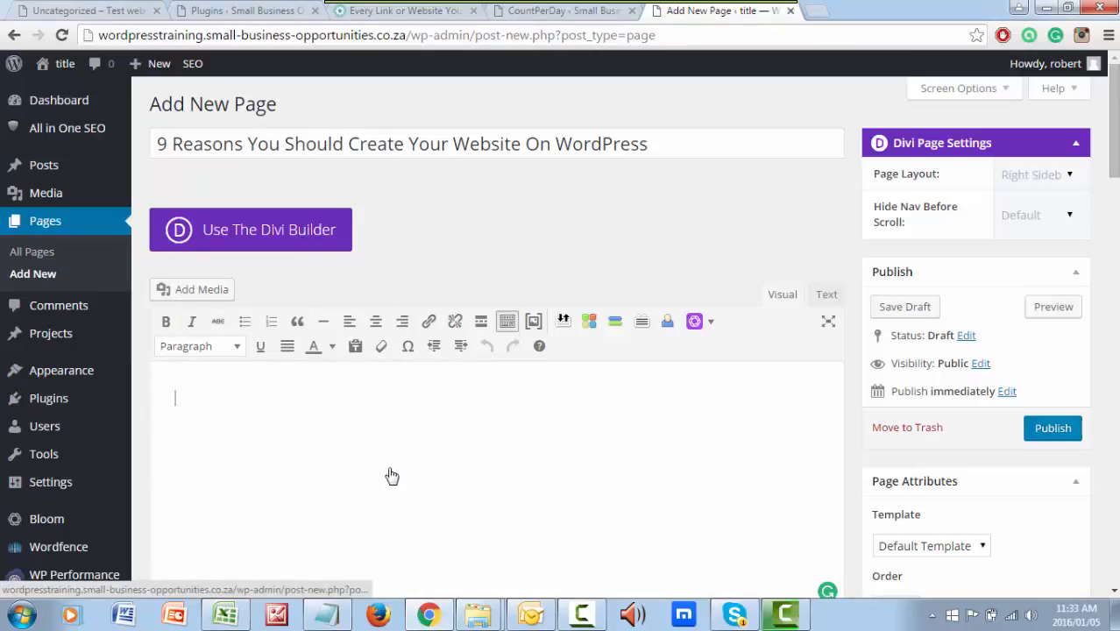
{"action": "key", "text": "ctrl+v"}
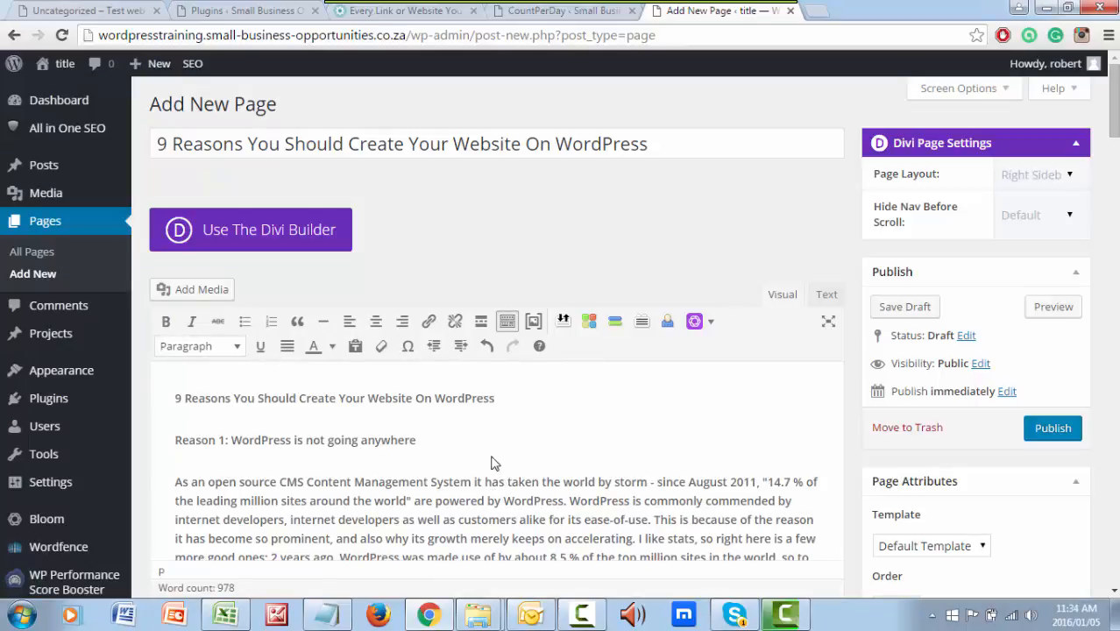
Delete the duplicate title line and the empty line above "Reason 1" in the page content.
{"action": "left_click_drag", "start_coordinate": [504, 401], "coordinate": [142, 403]}
{"action": "mouse_move", "coordinate": [114, 417]}
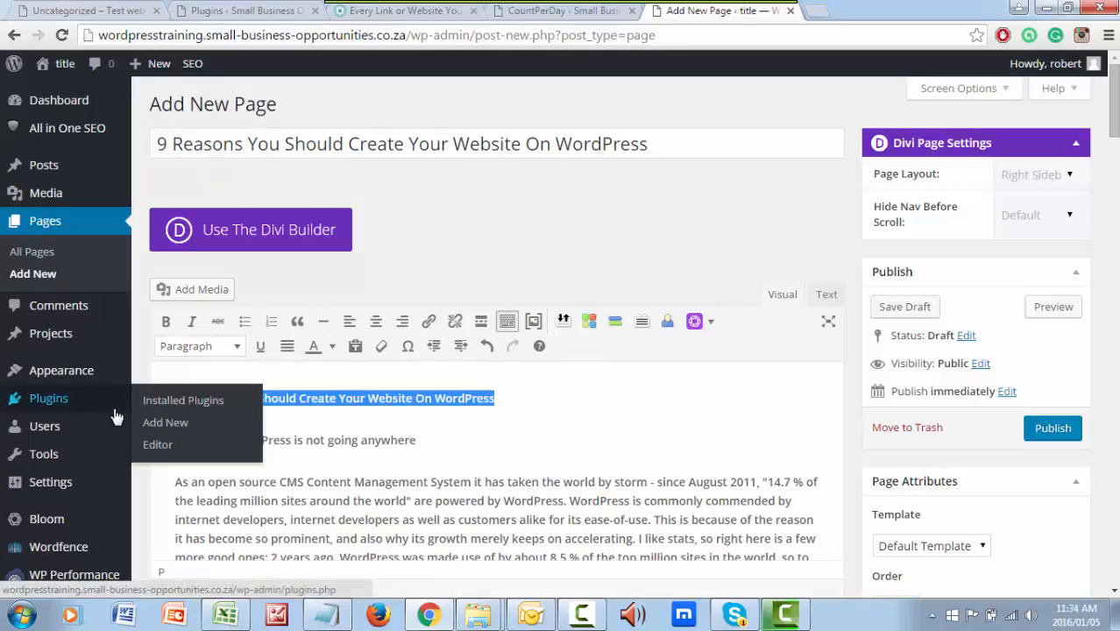
{"action": "key", "text": "Delete"}
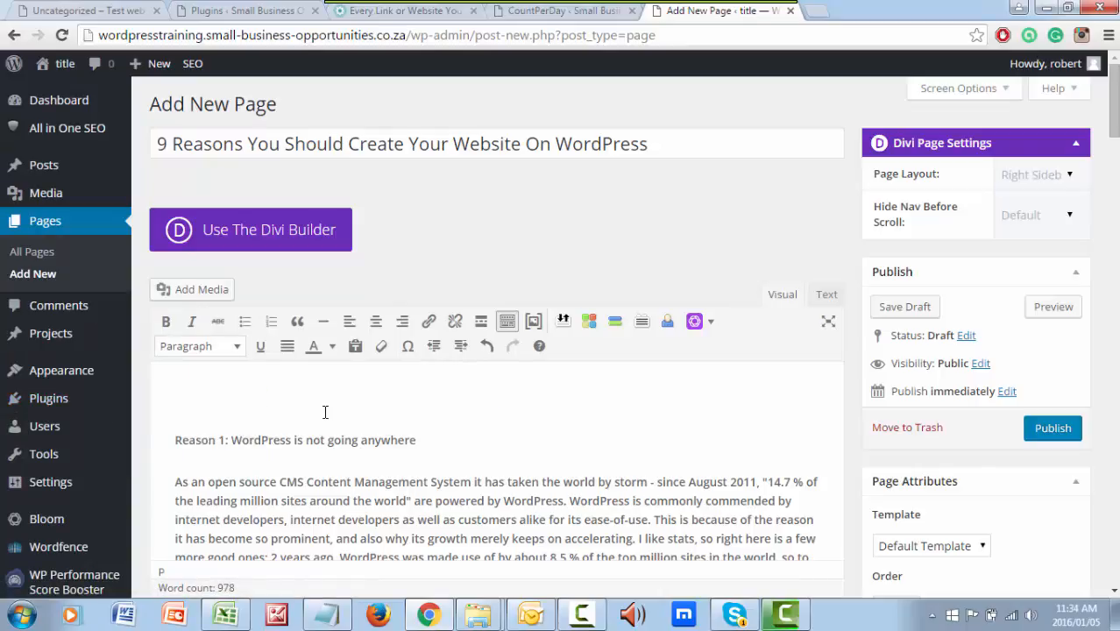
{"action": "key", "text": "Delete"}
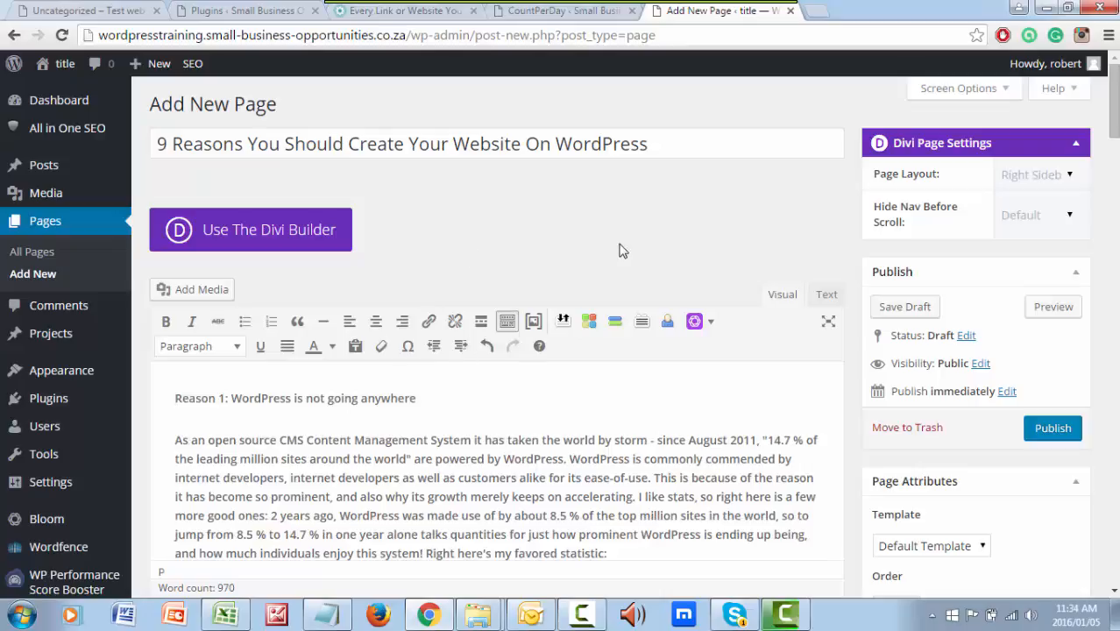
Check the pasted article, save the page as a draft, dismissing the CCleaner alert, and preview it.
{"action": "scroll", "coordinate": [670, 248], "scroll_direction": "down", "scroll_amount": 10}
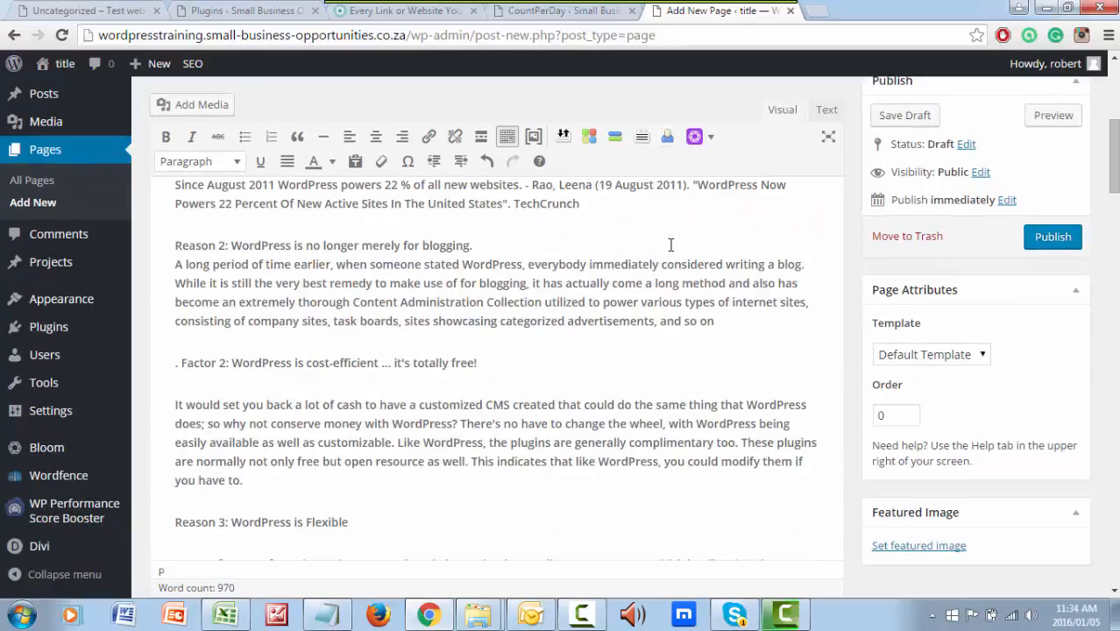
{"action": "scroll", "coordinate": [671, 244], "scroll_direction": "down", "scroll_amount": 15}
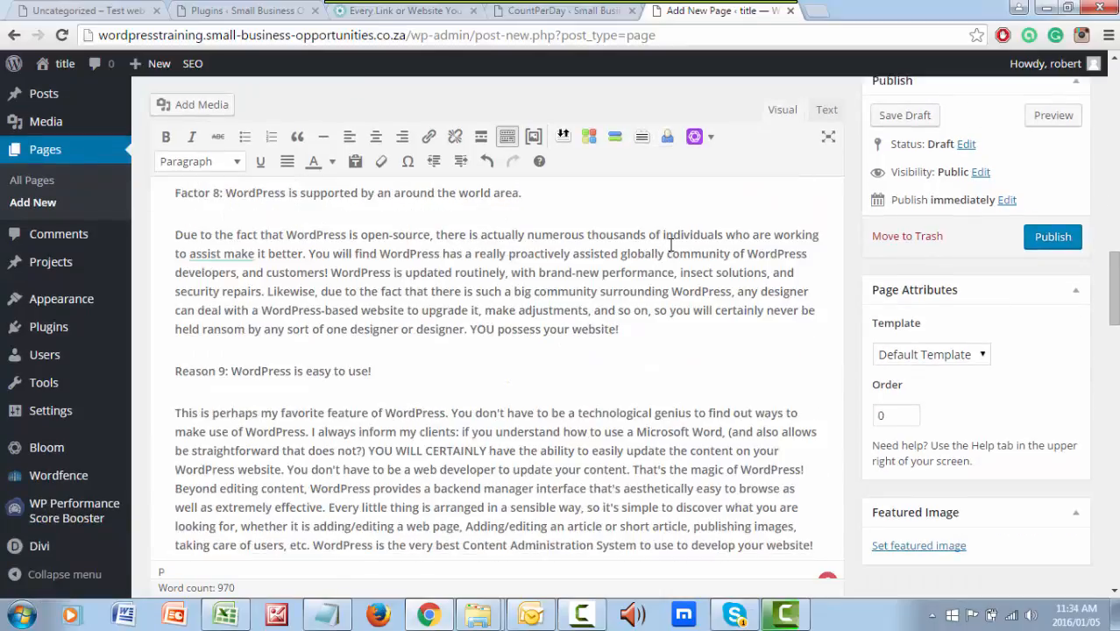
{"action": "scroll", "coordinate": [671, 249], "scroll_direction": "down", "scroll_amount": 5}
{"action": "scroll", "coordinate": [728, 232], "scroll_direction": "up", "scroll_amount": 10}
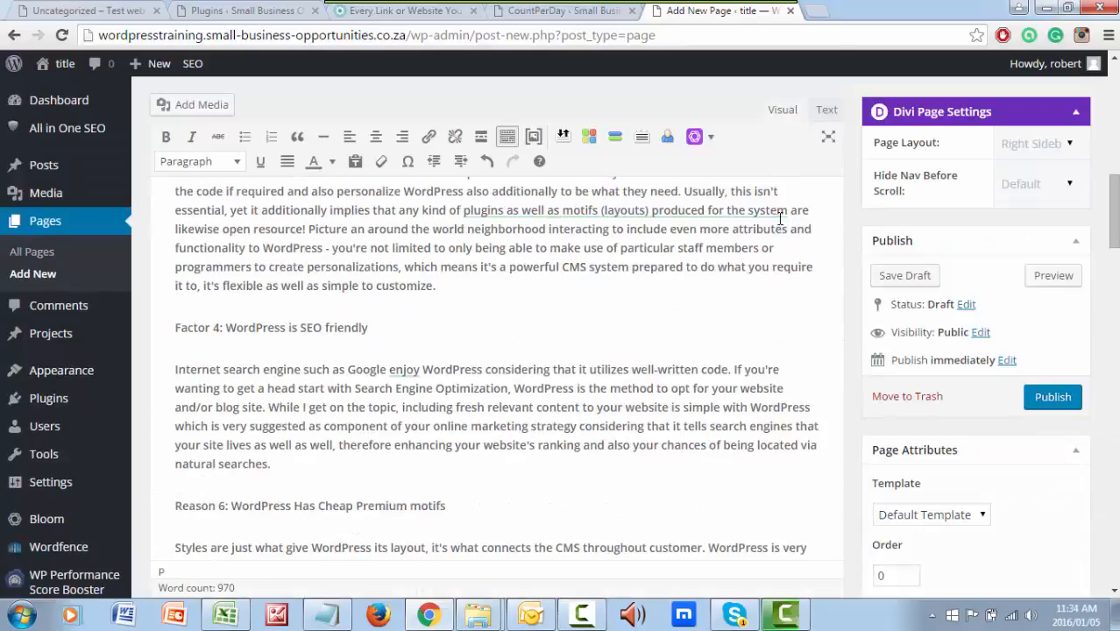
{"action": "left_click", "coordinate": [885, 276]}
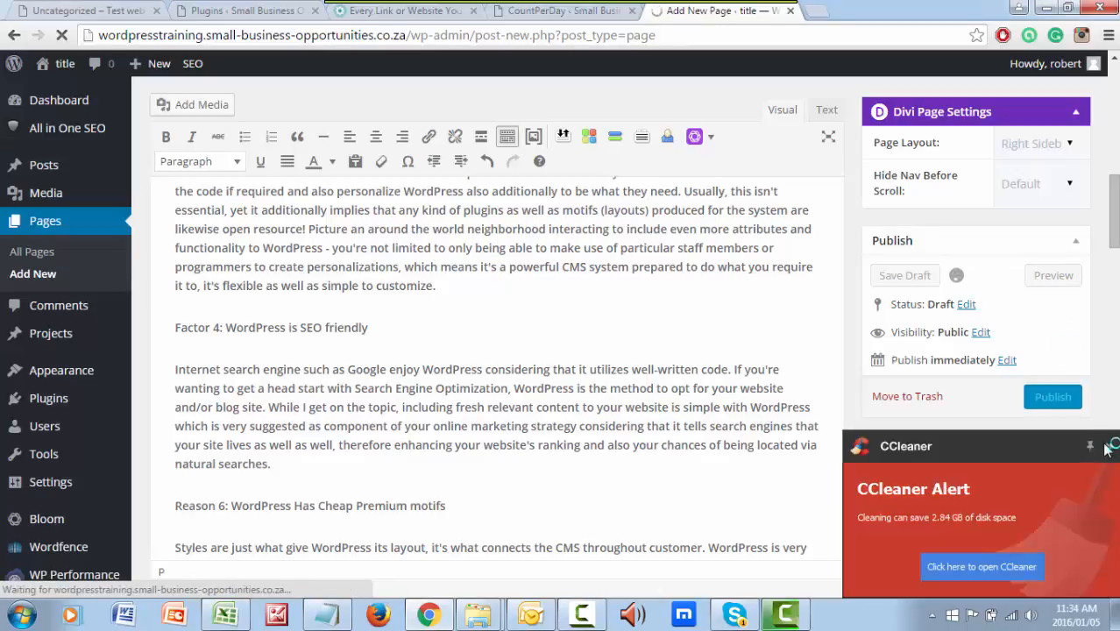
{"action": "left_click", "coordinate": [1109, 447]}
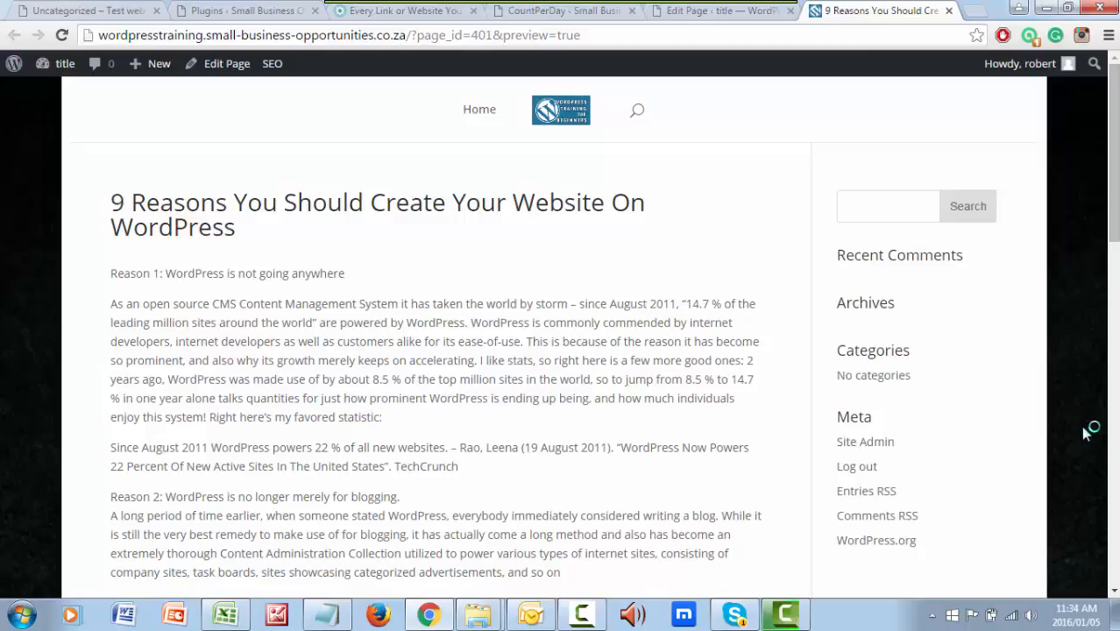
Return to the page editor, set the Divi page layout to Left Sidebar and preview the page.
{"action": "key", "text": "ctrl+shift+Tab"}
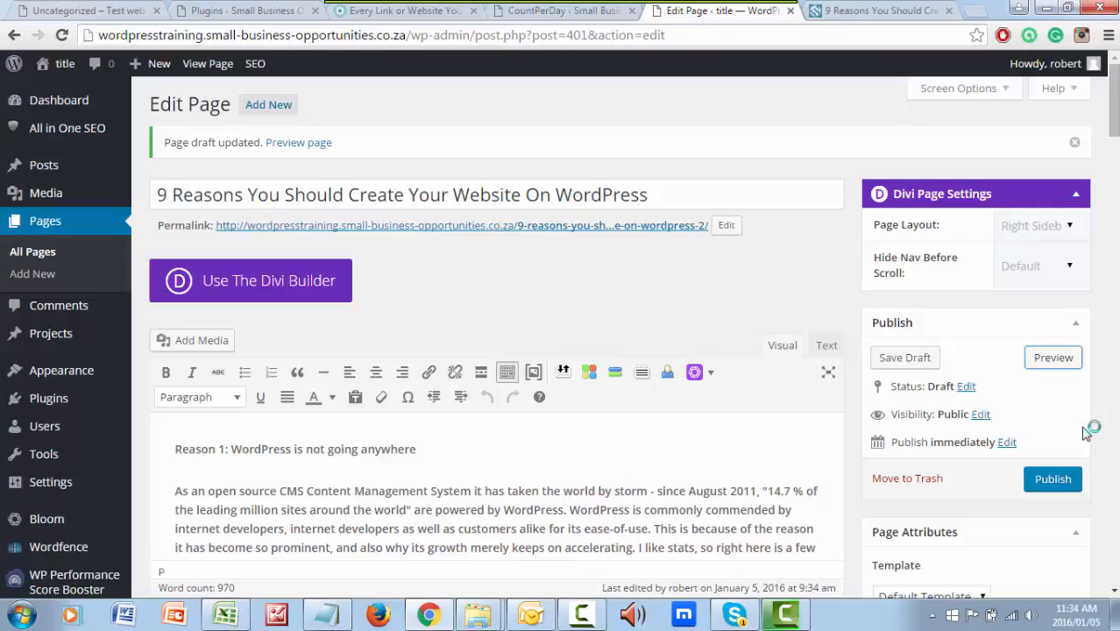
{"action": "mouse_move", "coordinate": [61, 370]}
{"action": "key", "text": "alt+Down"}
{"action": "key", "text": "Down"}
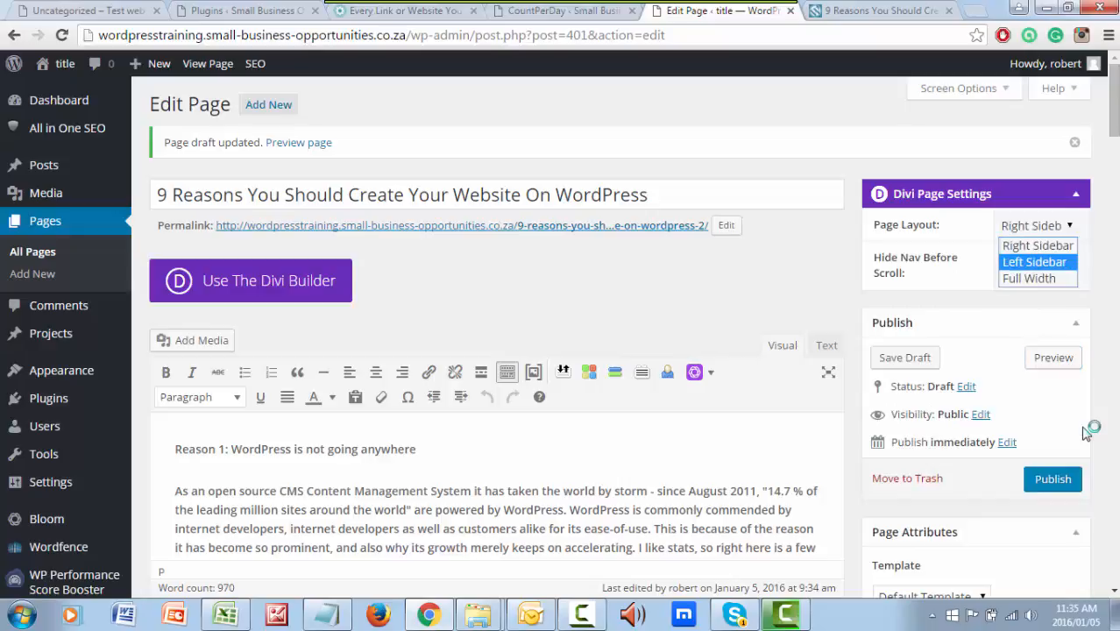
{"action": "key", "text": "Return"}
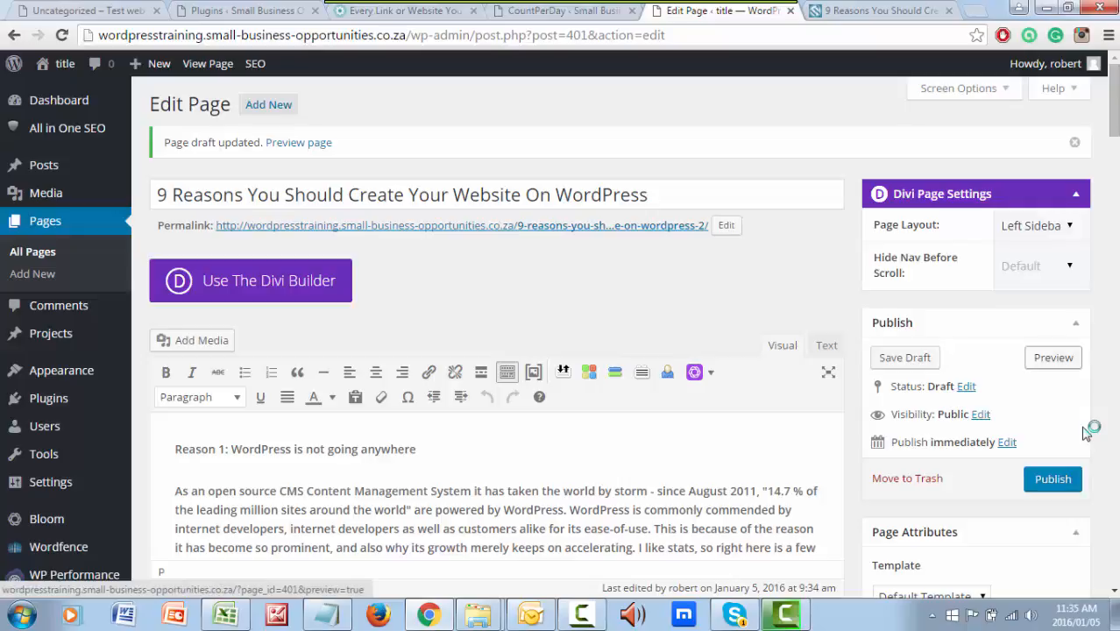
{"action": "left_click", "coordinate": [1053, 358]}
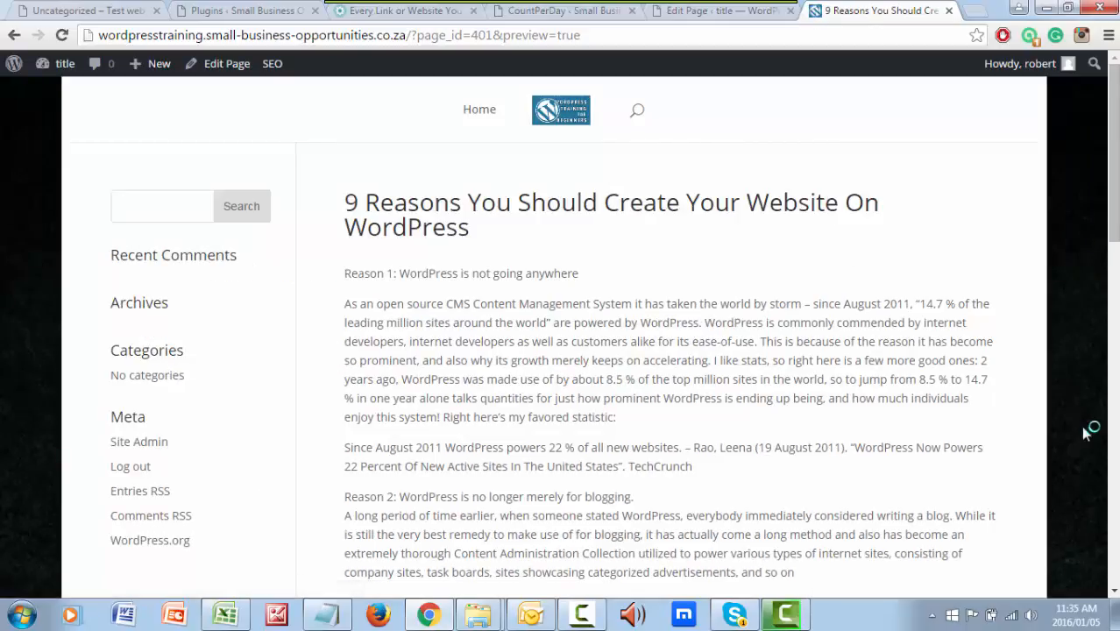
{"action": "scroll", "coordinate": [1087, 432], "scroll_direction": "down", "scroll_amount": 3}
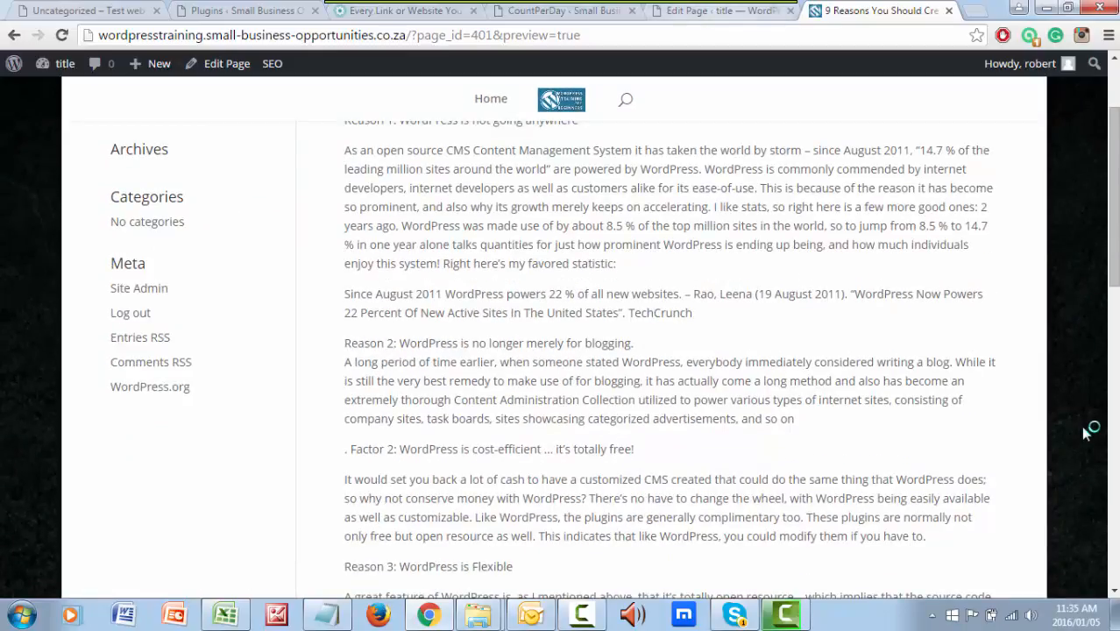
Return to the page editor, format the "Reason 1: WordPress is not going anywhere" line as Heading 1 and centre it.
{"action": "key", "text": "ctrl+shift+Tab"}
{"action": "scroll", "coordinate": [1085, 432], "scroll_direction": "down", "scroll_amount": 2}
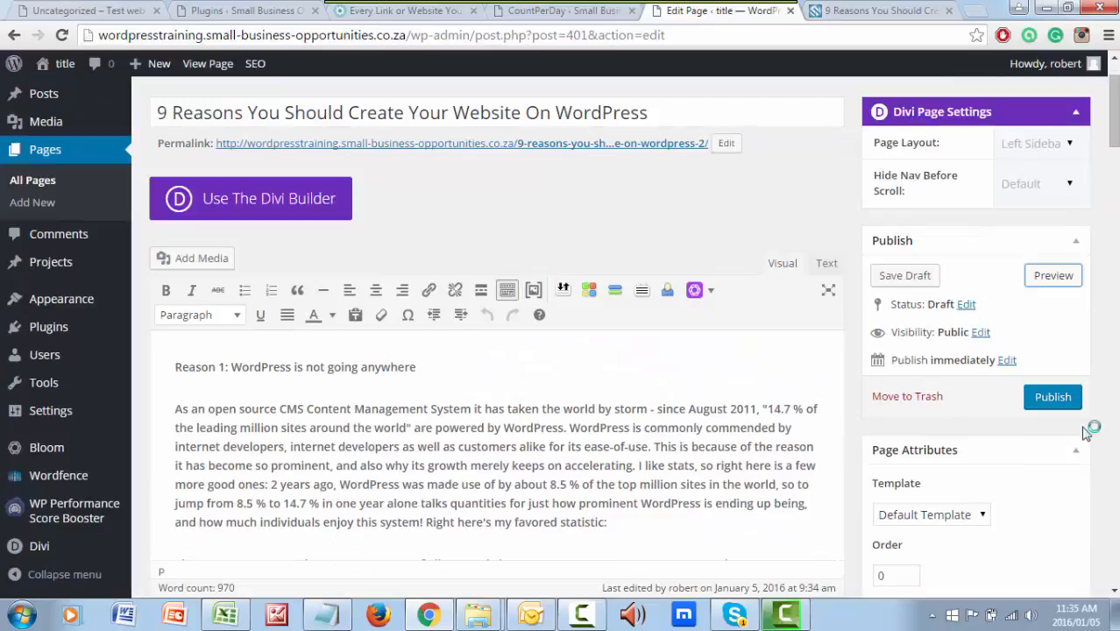
{"action": "scroll", "coordinate": [1085, 432], "scroll_direction": "down", "scroll_amount": 2}
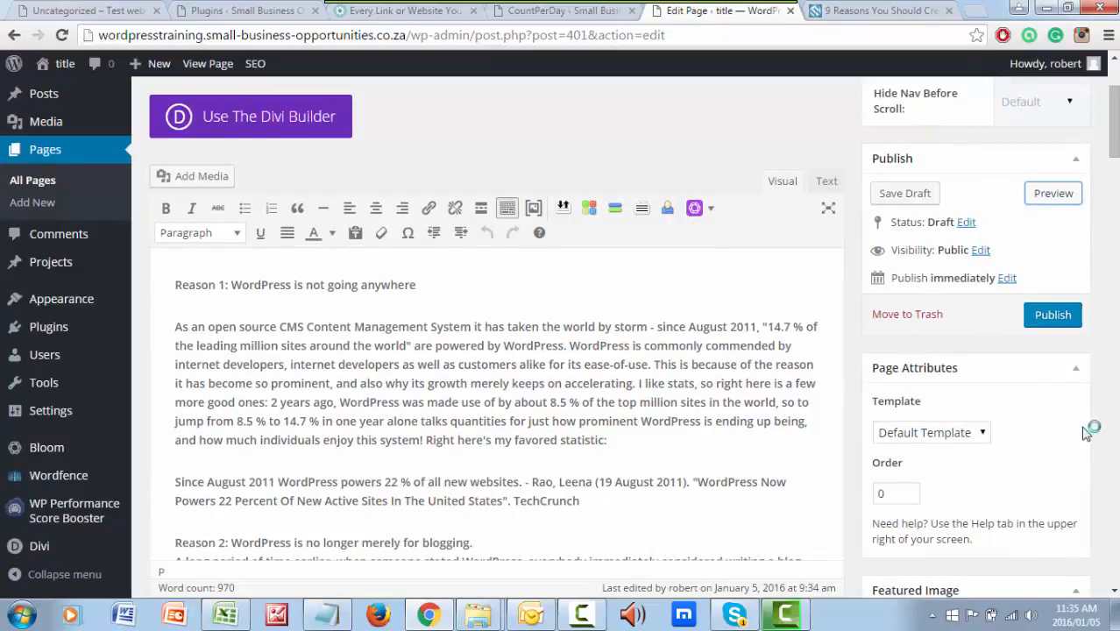
{"action": "left_click_drag", "start_coordinate": [416, 285], "coordinate": [174, 285]}
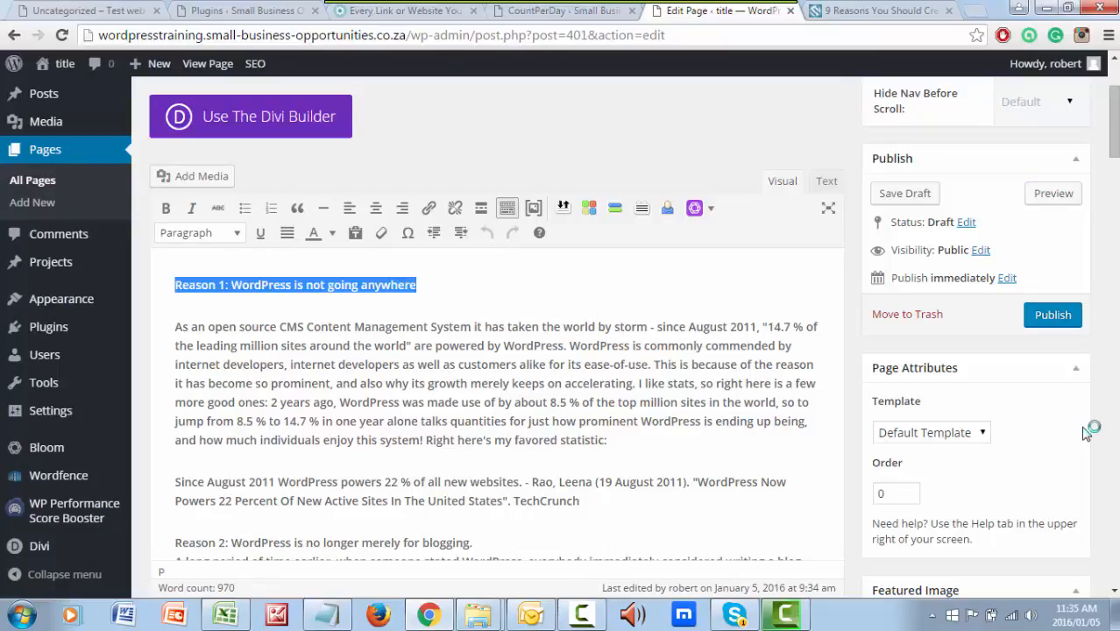
{"action": "left_click", "coordinate": [200, 232]}
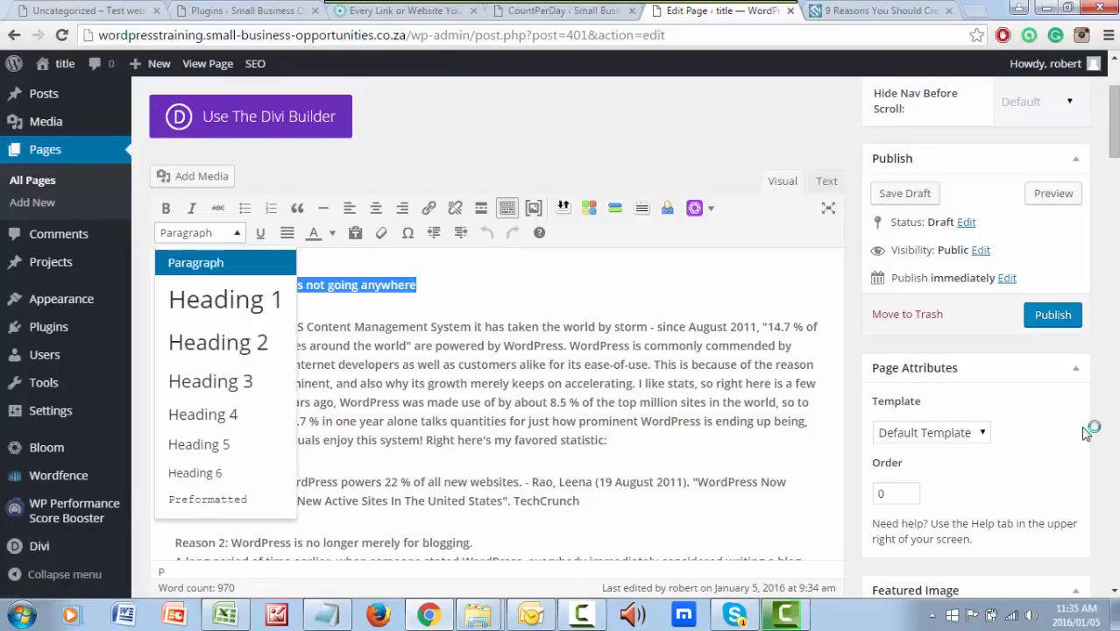
{"action": "left_click", "coordinate": [225, 299]}
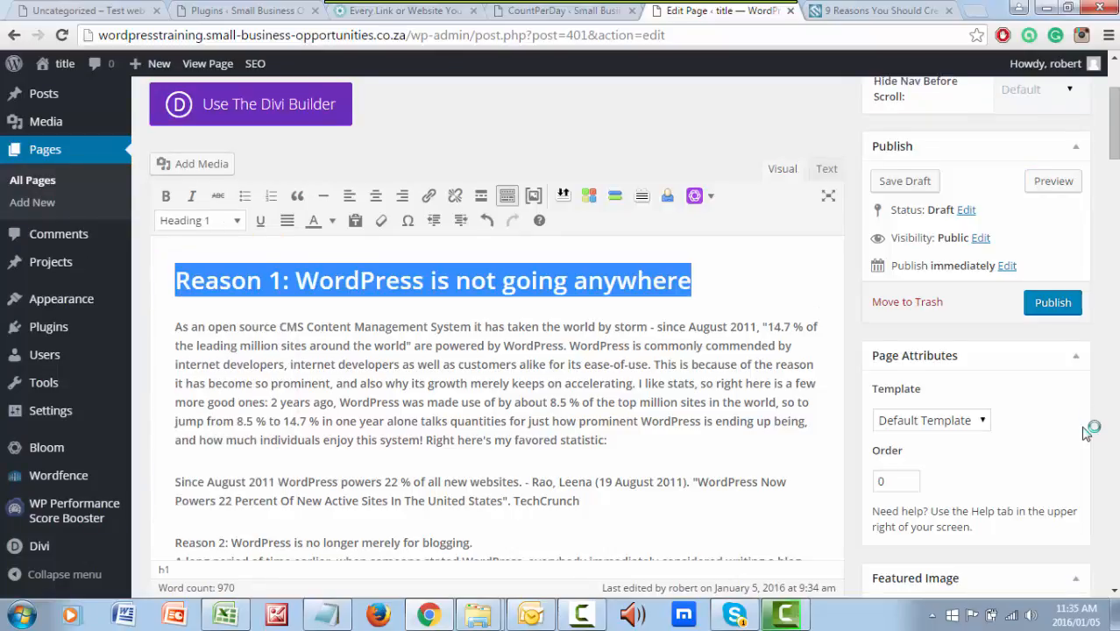
{"action": "left_click", "coordinate": [375, 196]}
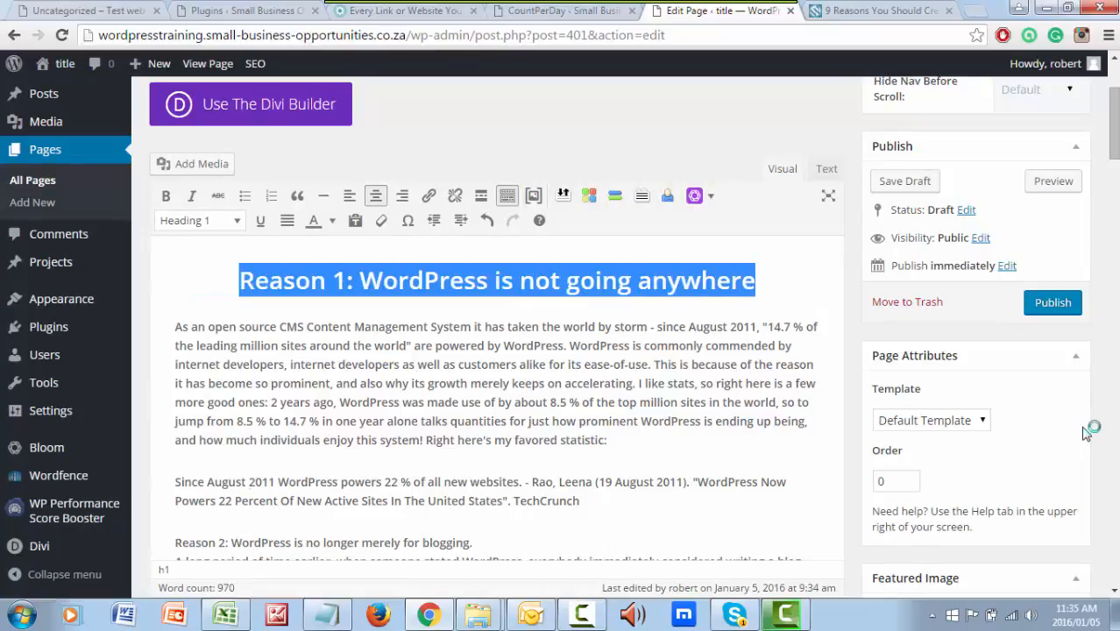
{"action": "left_click_drag", "start_coordinate": [329, 326], "coordinate": [321, 345]}
{"action": "left_click", "coordinate": [325, 364]}
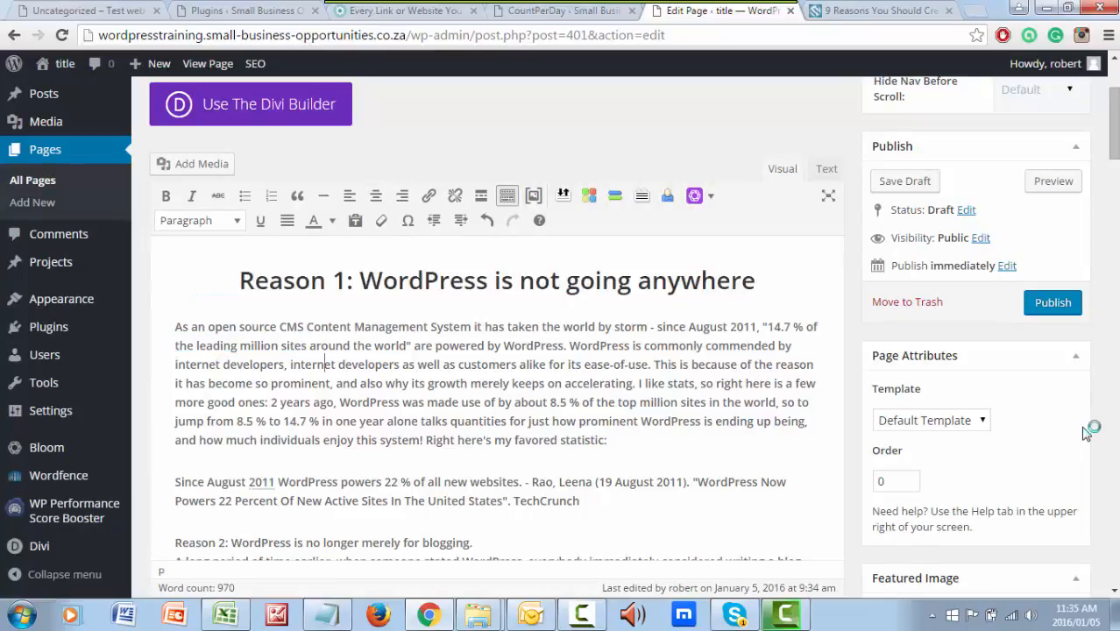
Split the sentence ending "are powered by WordPress." into its own paragraph and make it bold and italic.
{"action": "left_click", "coordinate": [570, 345]}
{"action": "key", "text": "Return"}
{"action": "mouse_move", "coordinate": [566, 303]}
{"action": "left_mouse_down"}
{"action": "mouse_move", "coordinate": [289, 304]}
{"action": "mouse_move", "coordinate": [175, 285]}
{"action": "left_mouse_up"}
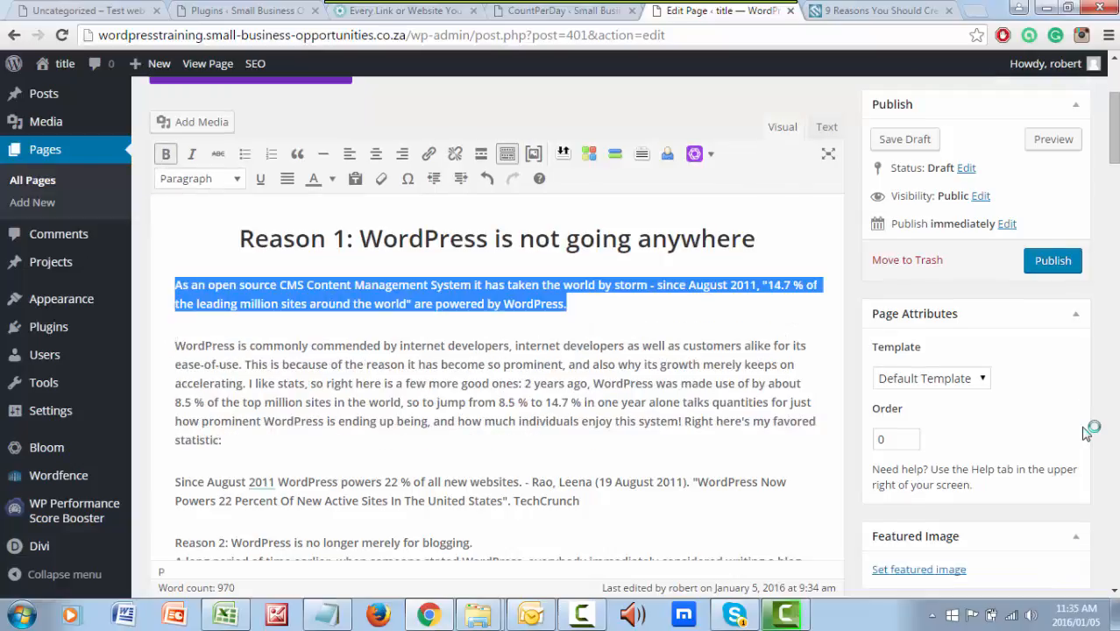
{"action": "left_click", "coordinate": [166, 153]}
{"action": "left_click", "coordinate": [191, 153]}
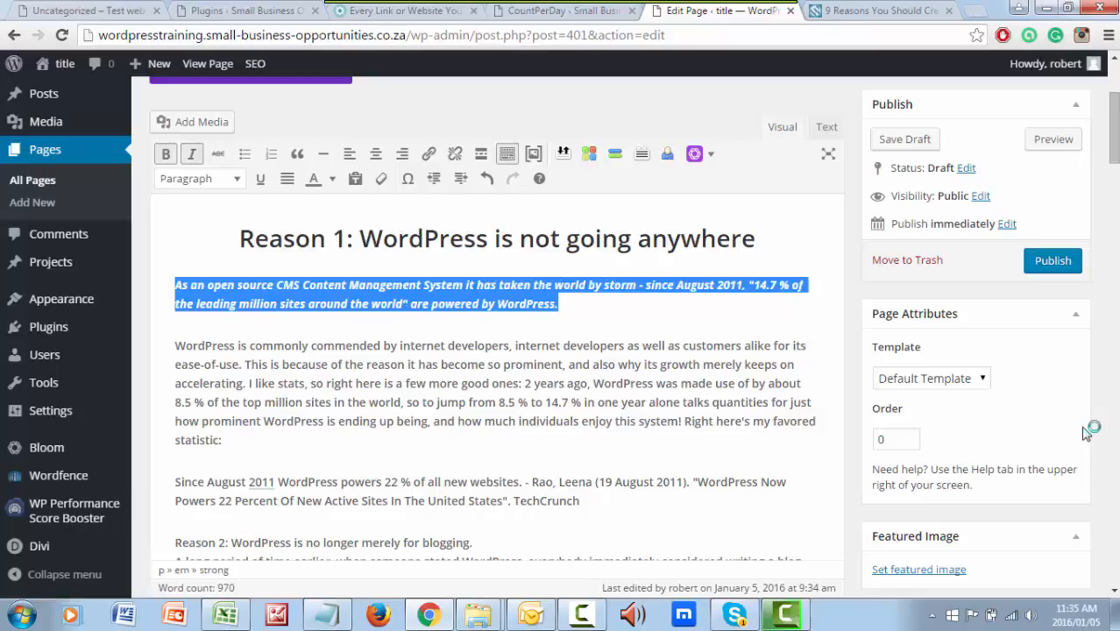
{"action": "left_click", "coordinate": [334, 346]}
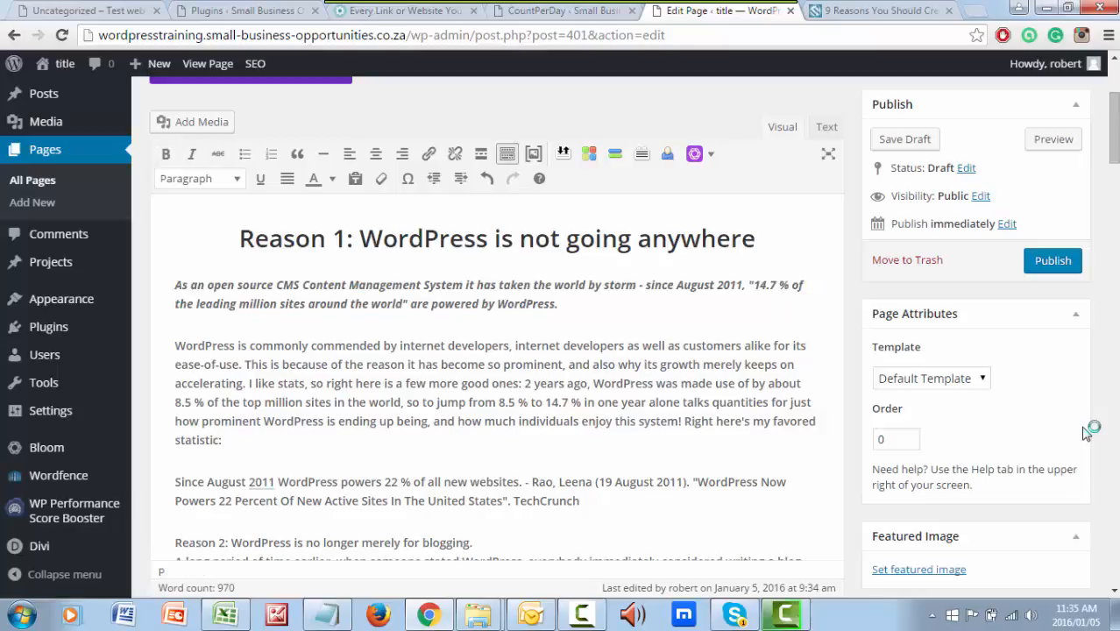
Separate the sentence ending "ease-of-use." into its own paragraph and colour its text dark red.
{"action": "left_click", "coordinate": [245, 363]}
{"action": "key", "text": "Return"}
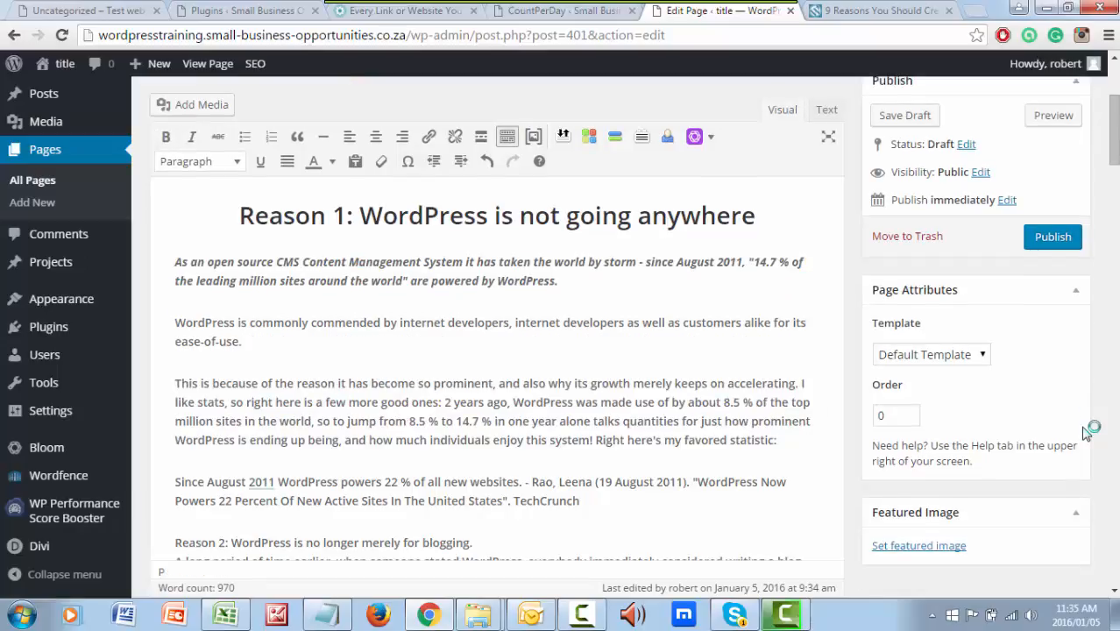
{"action": "left_click_drag", "start_coordinate": [243, 342], "coordinate": [175, 323]}
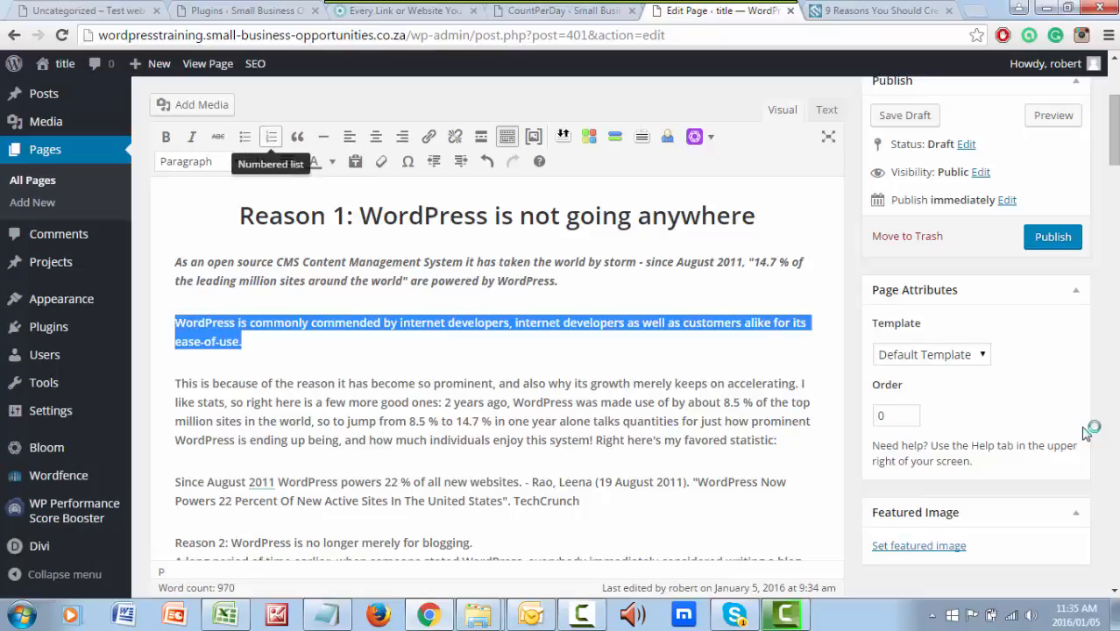
{"action": "left_click", "coordinate": [332, 161]}
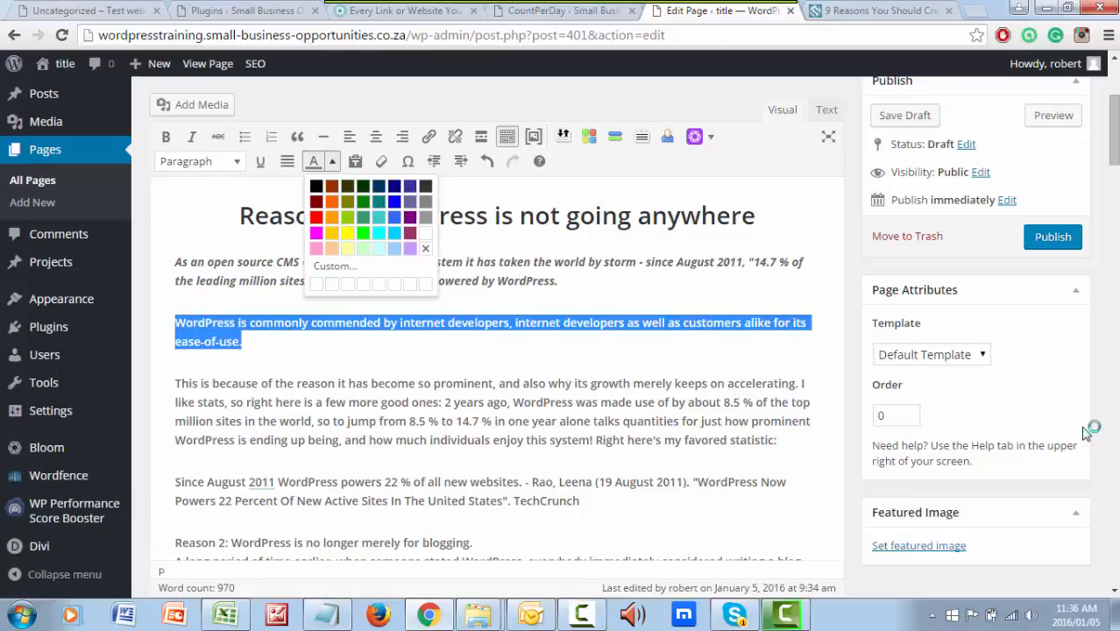
{"action": "left_click", "coordinate": [315, 203]}
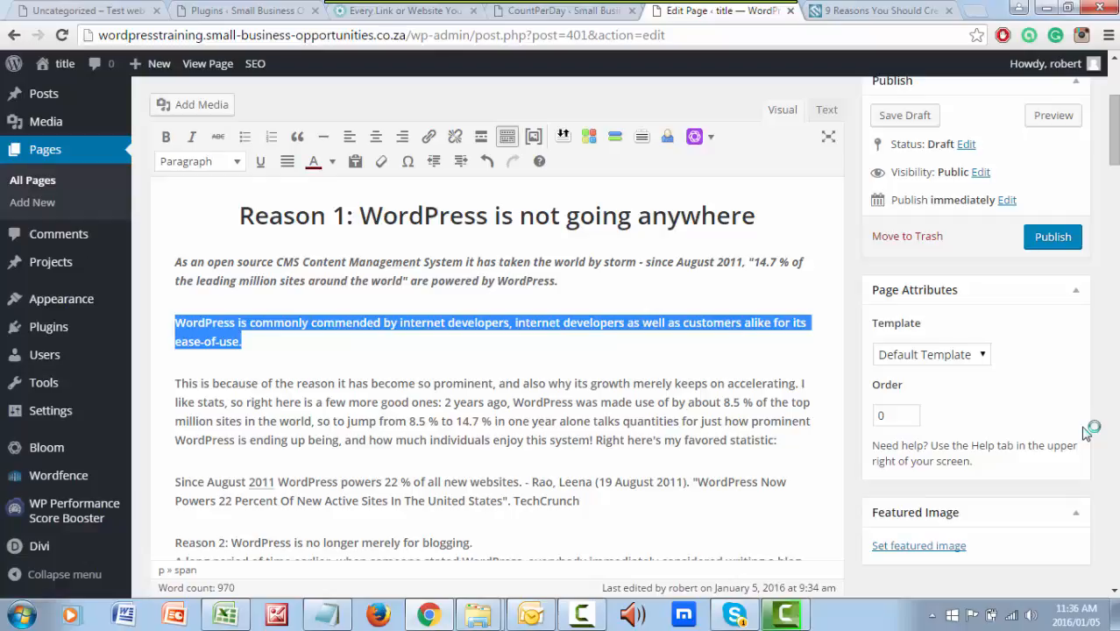
Insert bullet-star-red-001.jpg from the media library before the bold italic sentence and align the image left.
{"action": "scroll", "coordinate": [1087, 432], "scroll_direction": "up", "scroll_amount": 2}
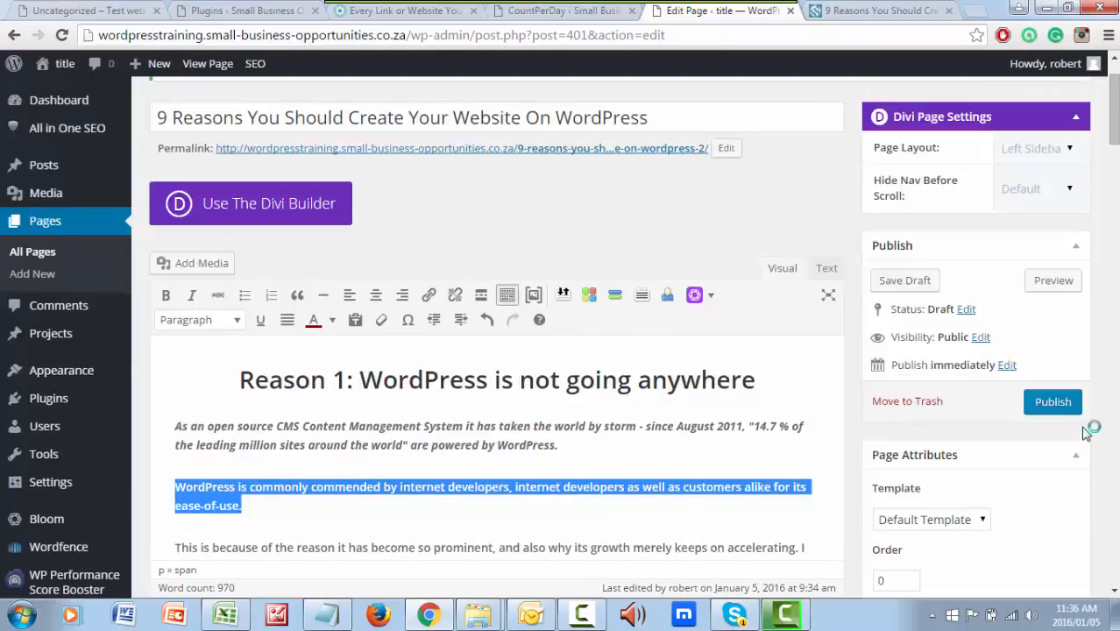
{"action": "key", "text": "Up"}
{"action": "key", "text": "Up"}
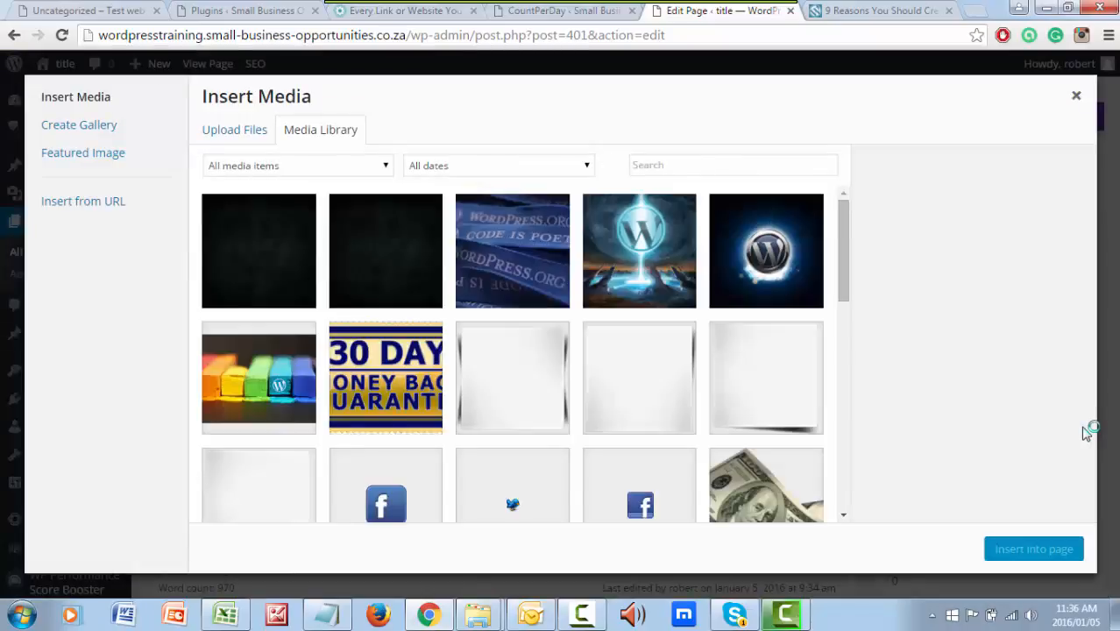
{"action": "scroll", "coordinate": [1087, 433], "scroll_direction": "down", "scroll_amount": 4}
{"action": "left_click", "coordinate": [386, 429]}
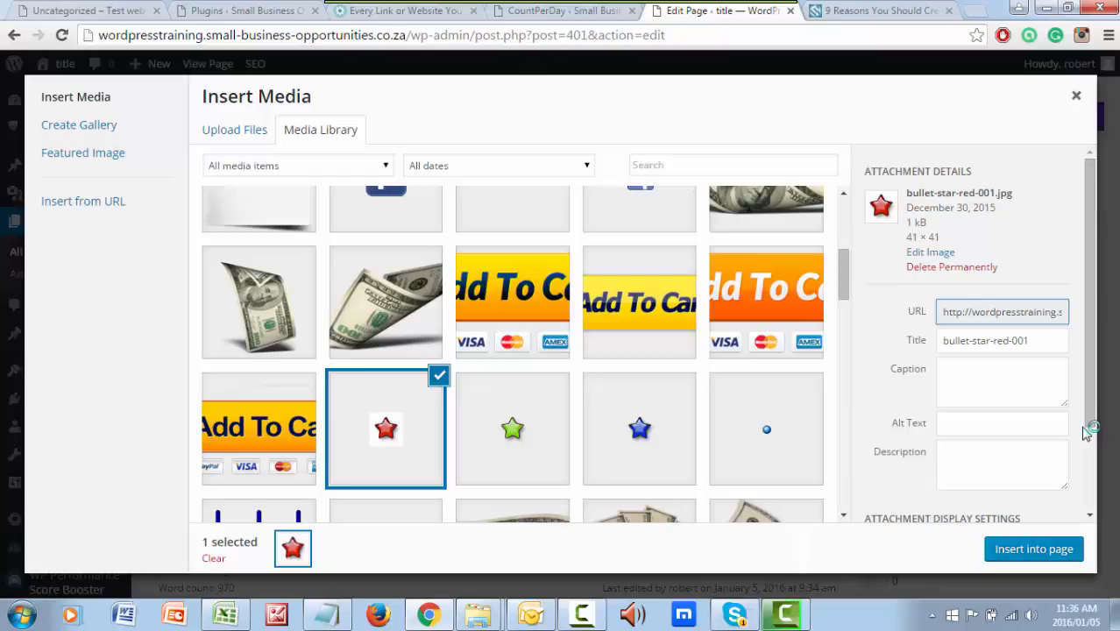
{"action": "left_click", "coordinate": [1034, 549]}
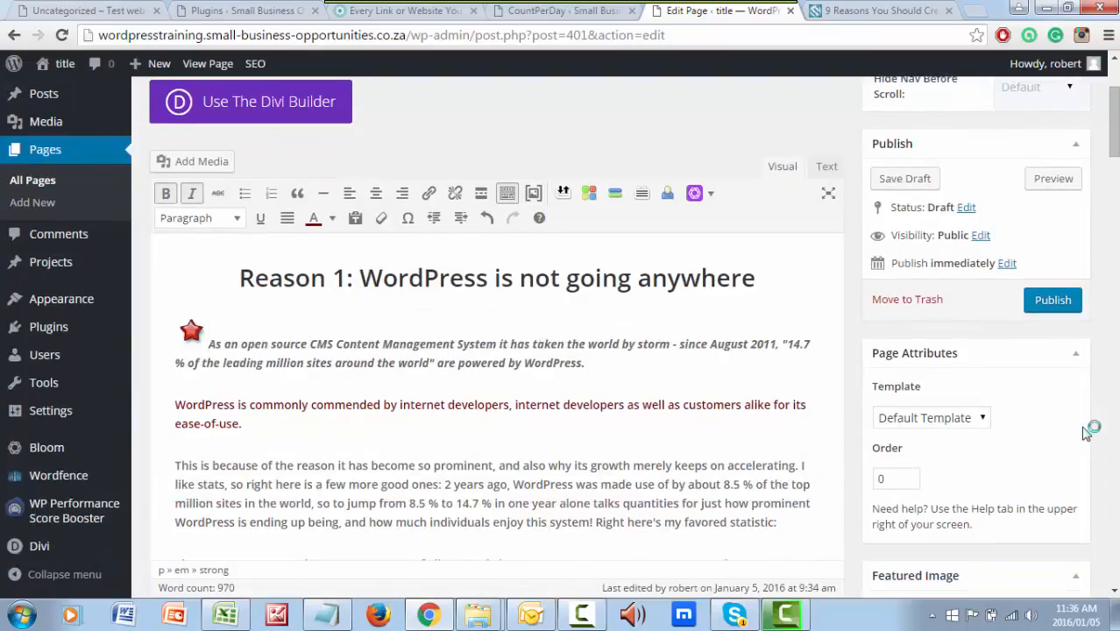
{"action": "left_click", "coordinate": [191, 332]}
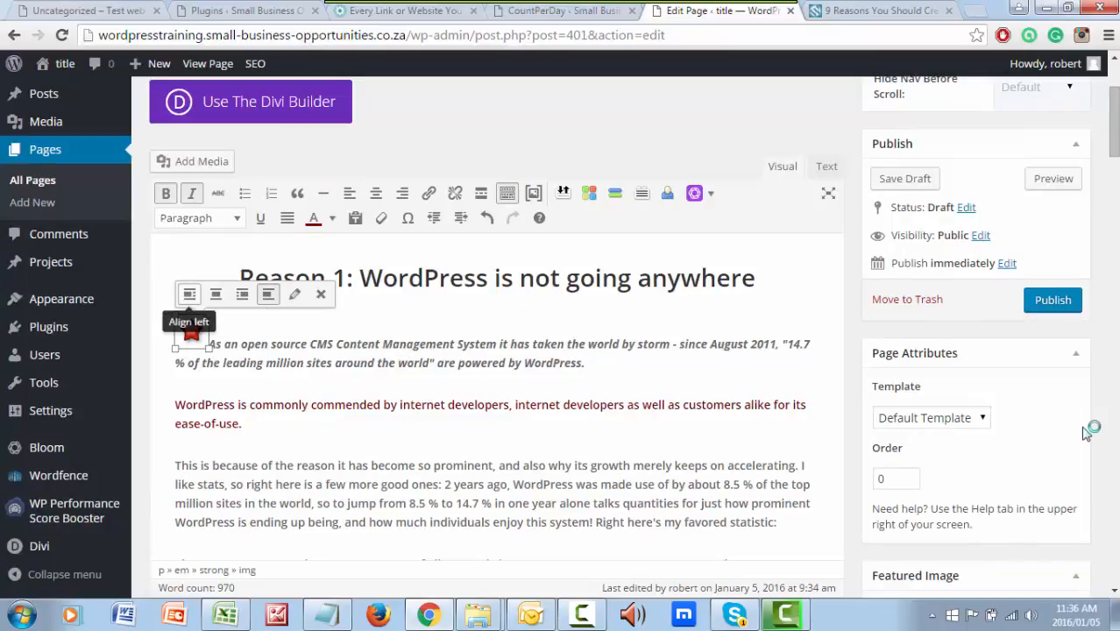
{"action": "left_click", "coordinate": [189, 293]}
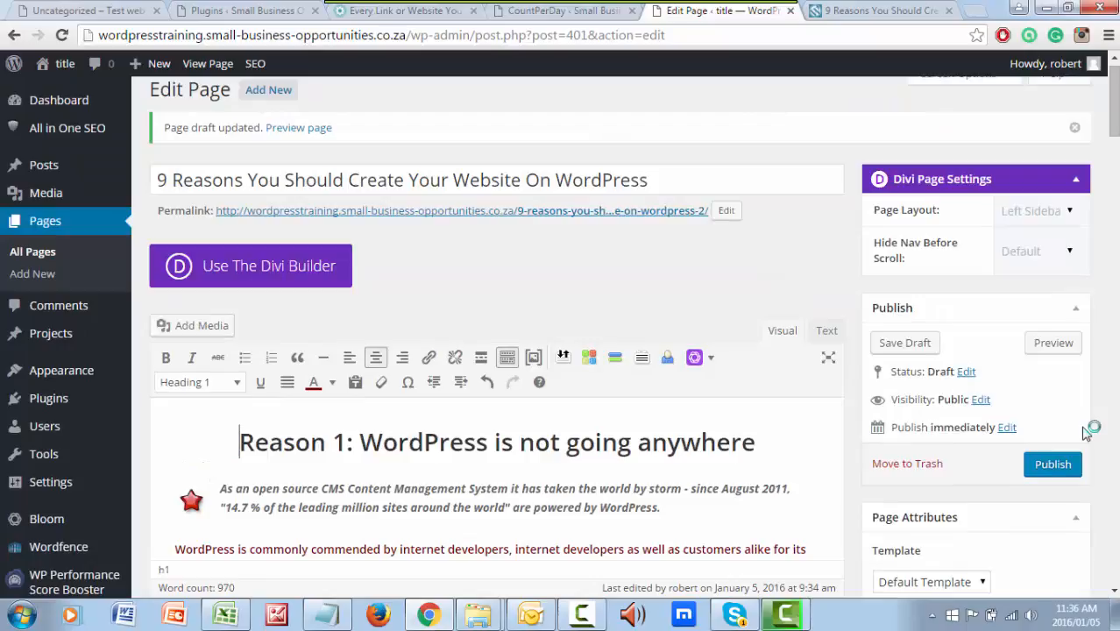
Add an empty line above the Reason 1 heading and browse the media library for a cricket picture to insert there.
{"action": "key", "text": "Return"}
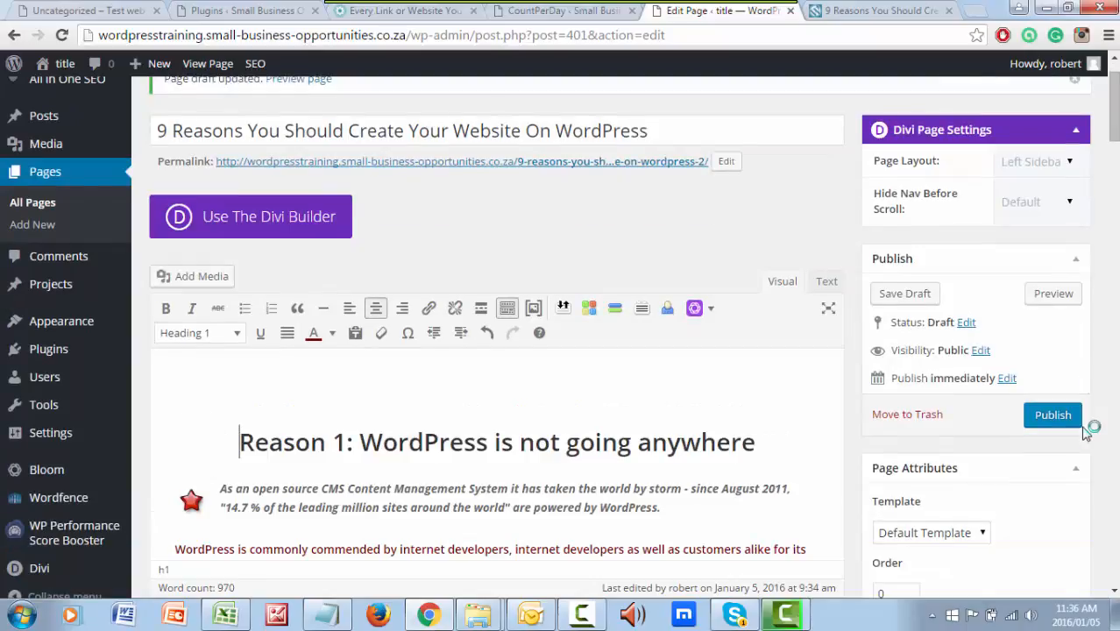
{"action": "key", "text": "Up"}
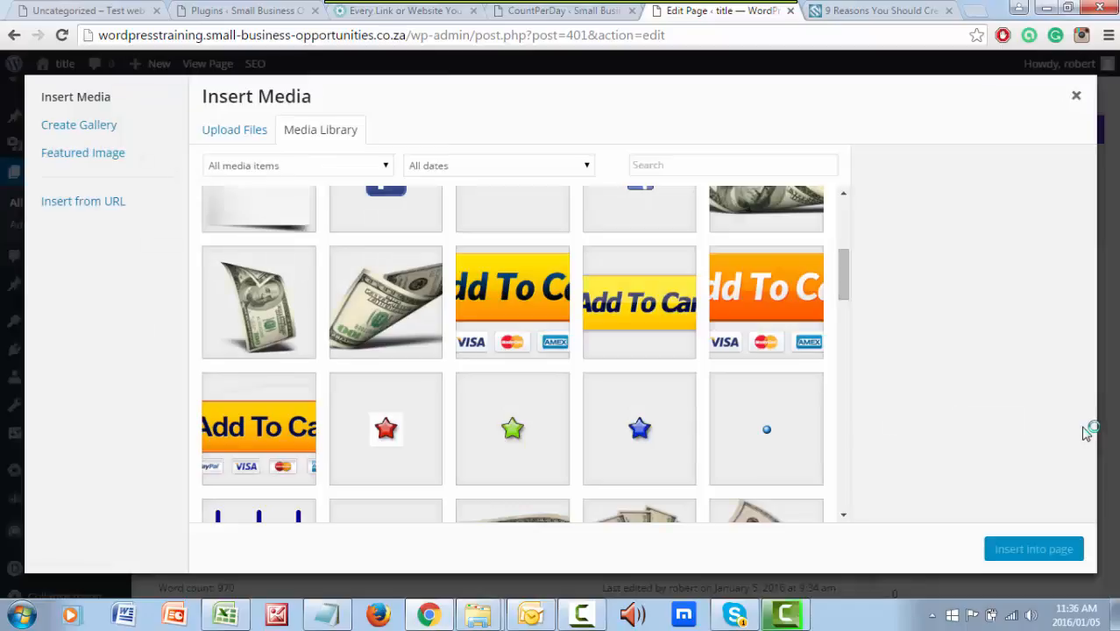
{"action": "scroll", "coordinate": [1087, 433], "scroll_direction": "down", "scroll_amount": 12}
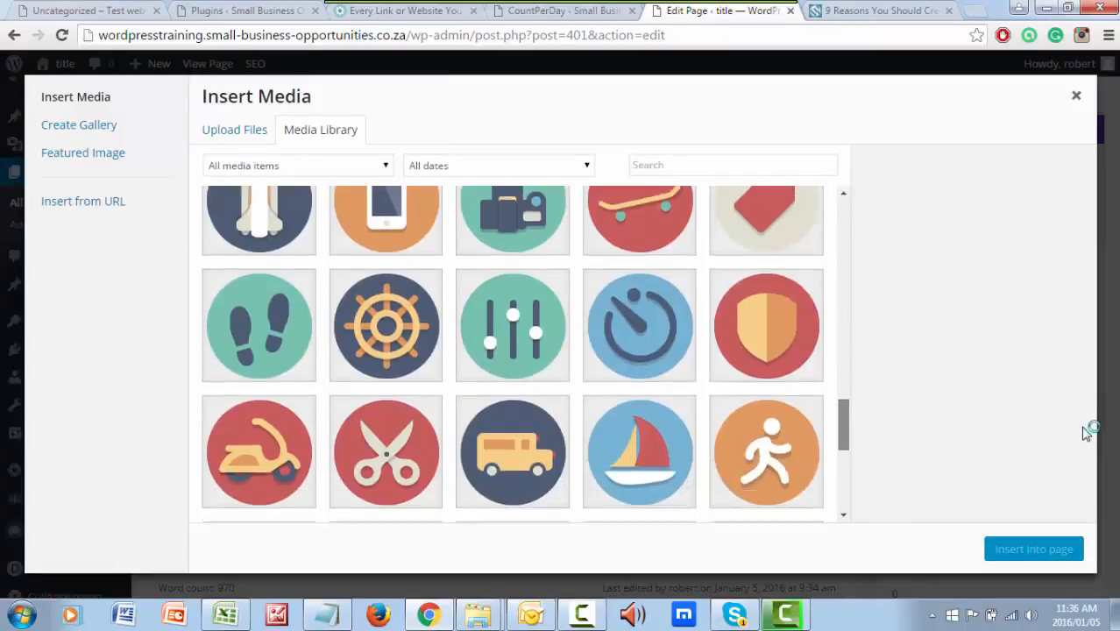
{"action": "scroll", "coordinate": [1087, 432], "scroll_direction": "down", "scroll_amount": 6}
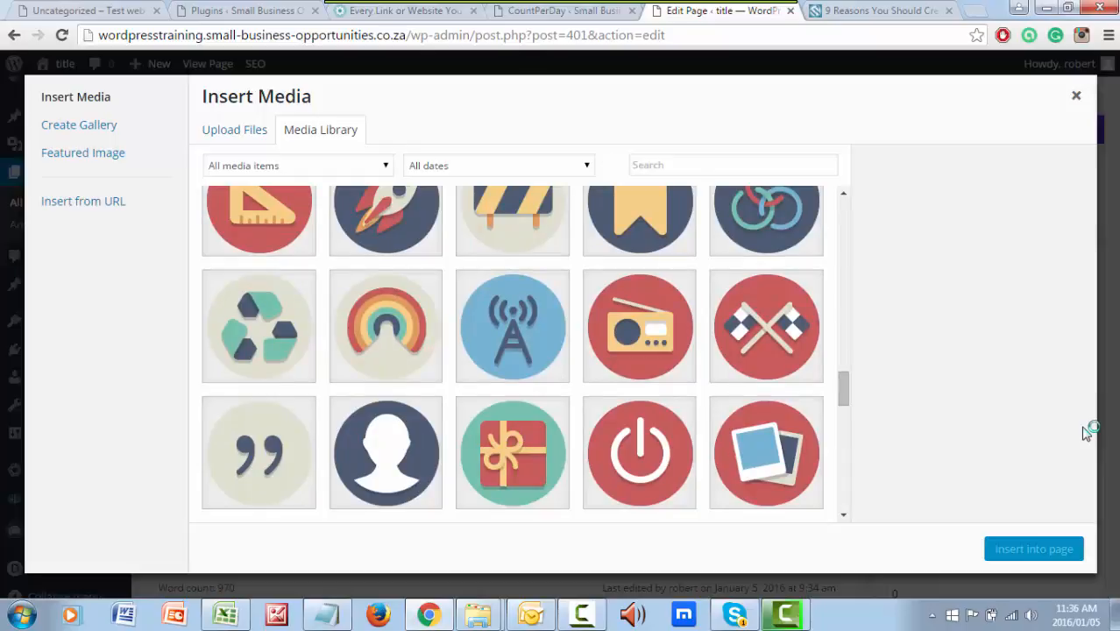
{"action": "scroll", "coordinate": [1087, 433], "scroll_direction": "down", "scroll_amount": 3}
{"action": "scroll", "coordinate": [1087, 433], "scroll_direction": "down", "scroll_amount": 10}
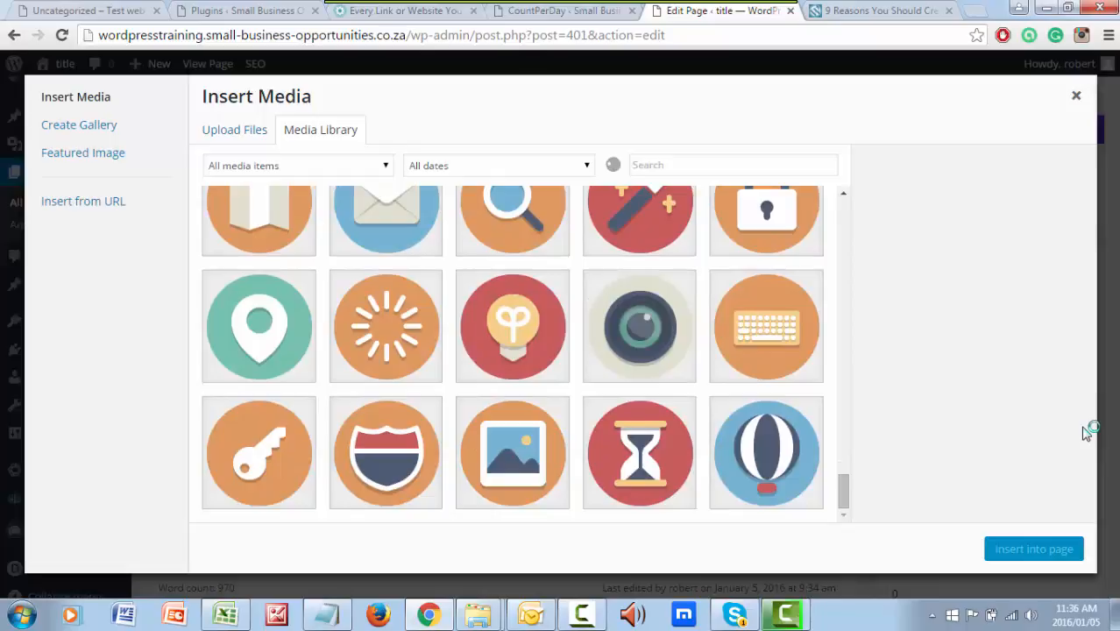
{"action": "scroll", "coordinate": [1087, 433], "scroll_direction": "down", "scroll_amount": 6}
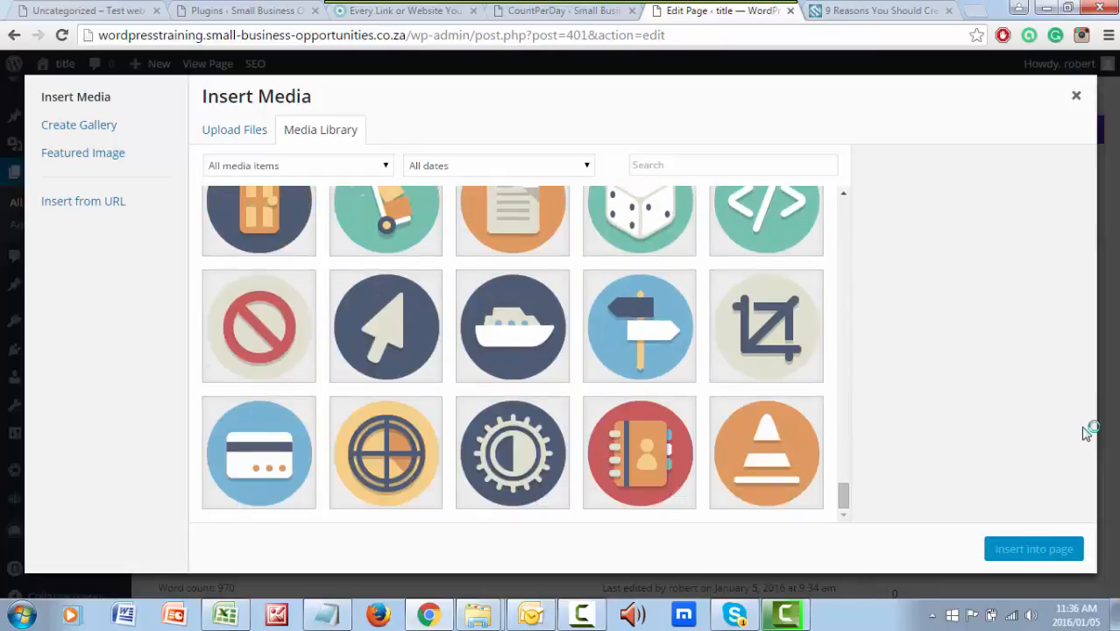
{"action": "scroll", "coordinate": [1087, 433], "scroll_direction": "down", "scroll_amount": 12}
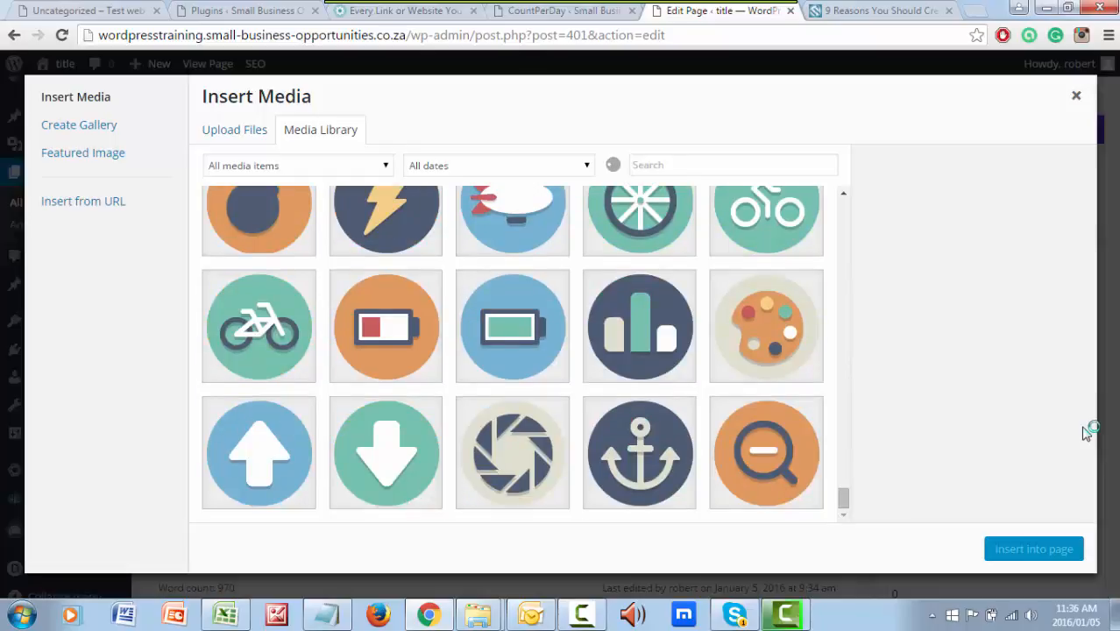
{"action": "scroll", "coordinate": [1087, 433], "scroll_direction": "down", "scroll_amount": 6}
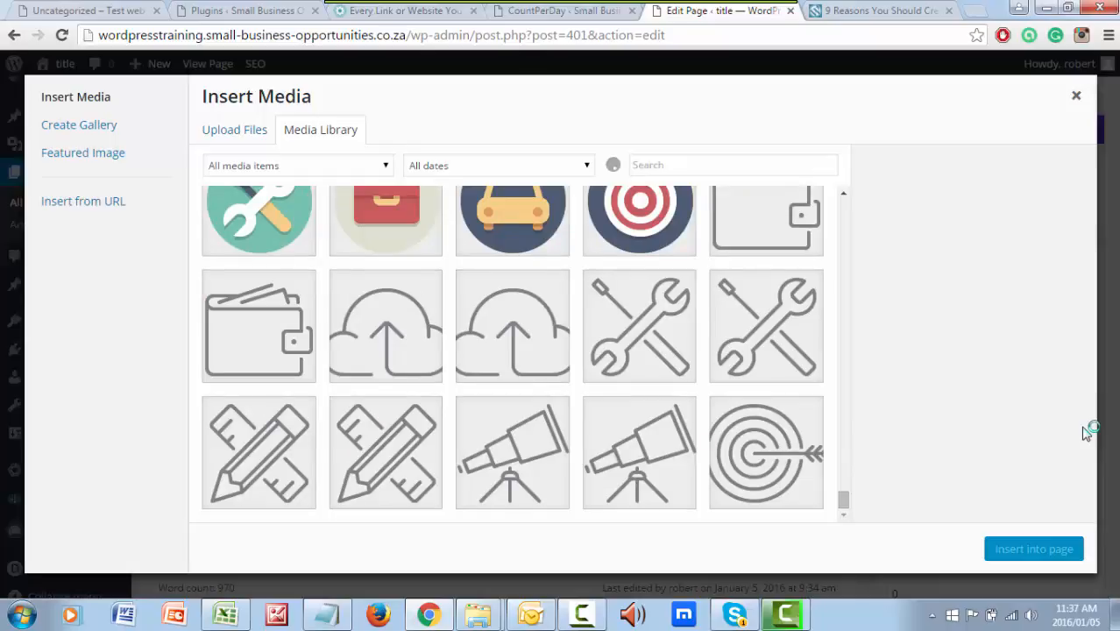
{"action": "scroll", "coordinate": [1087, 433], "scroll_direction": "down", "scroll_amount": 5}
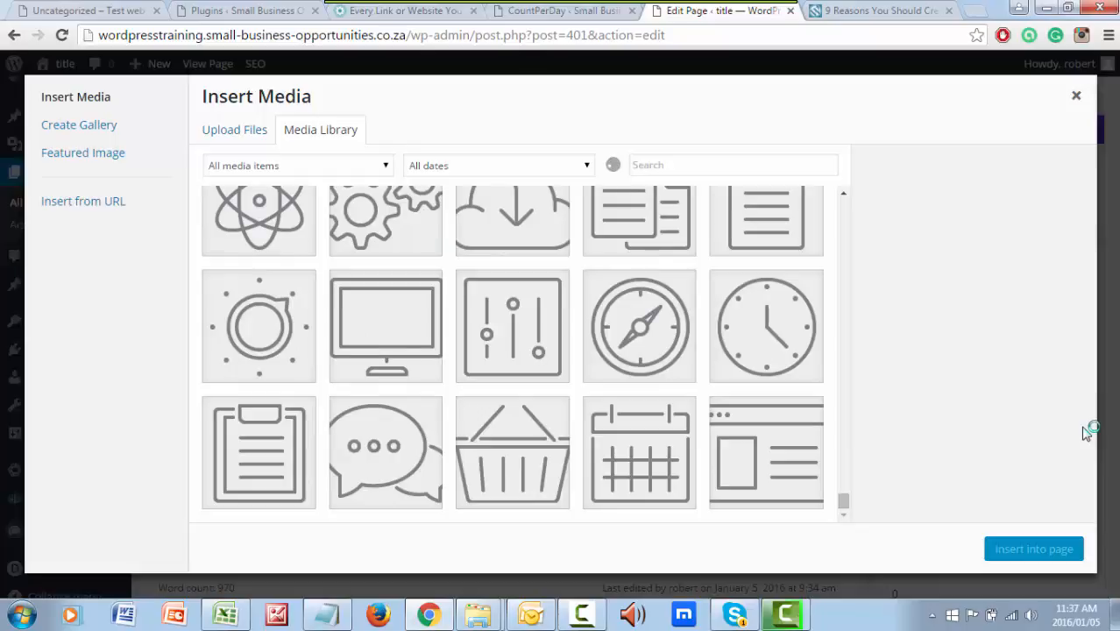
{"action": "scroll", "coordinate": [1087, 433], "scroll_direction": "down", "scroll_amount": 4}
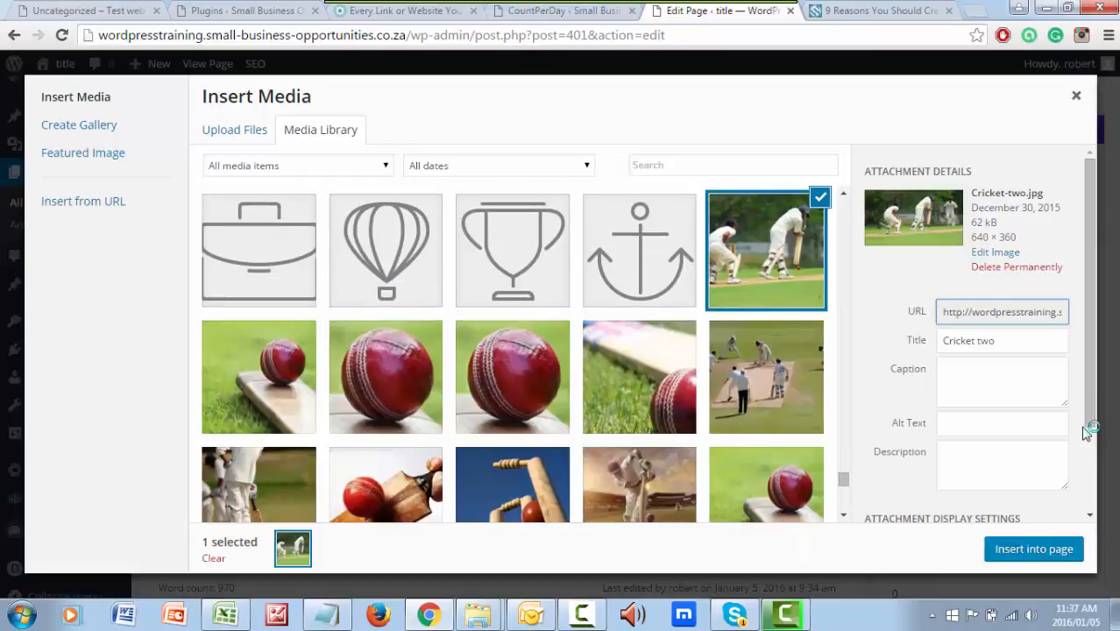
Insert Cricket-ten.jpg from the media library above the Reason 1 heading and align the image centre.
{"action": "left_click", "coordinate": [259, 377]}
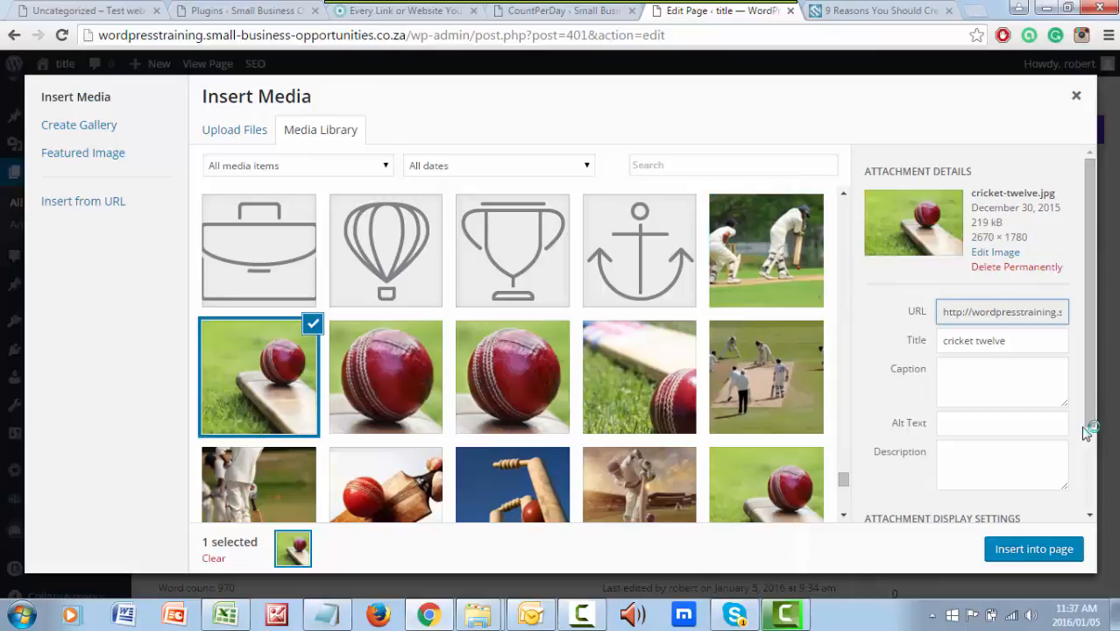
{"action": "left_click", "coordinate": [639, 485]}
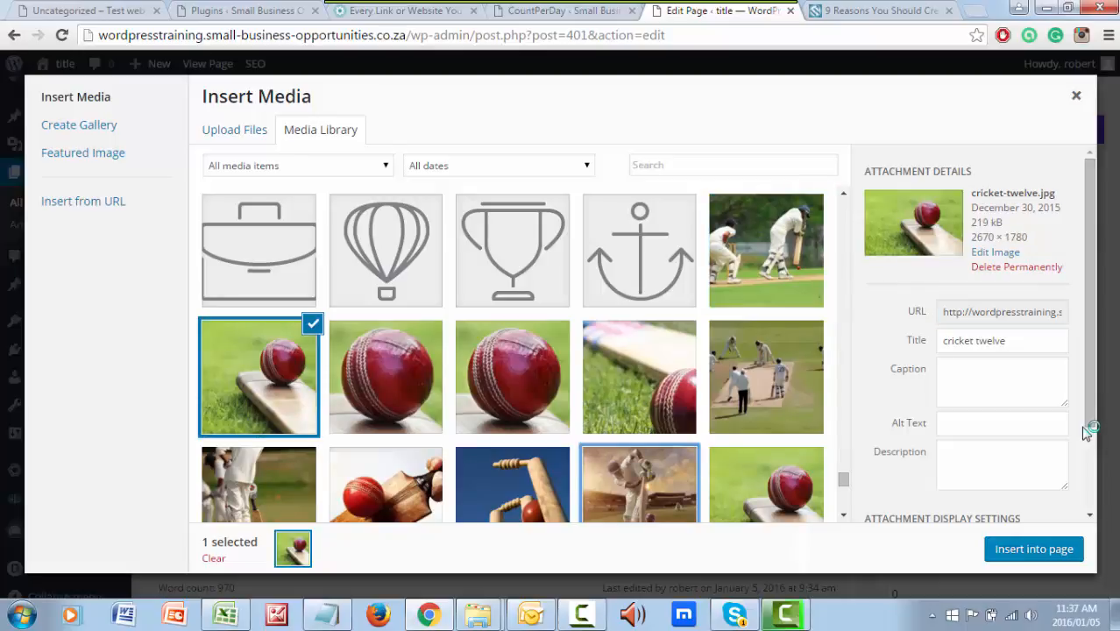
{"action": "scroll", "coordinate": [513, 350], "scroll_direction": "down", "scroll_amount": 1}
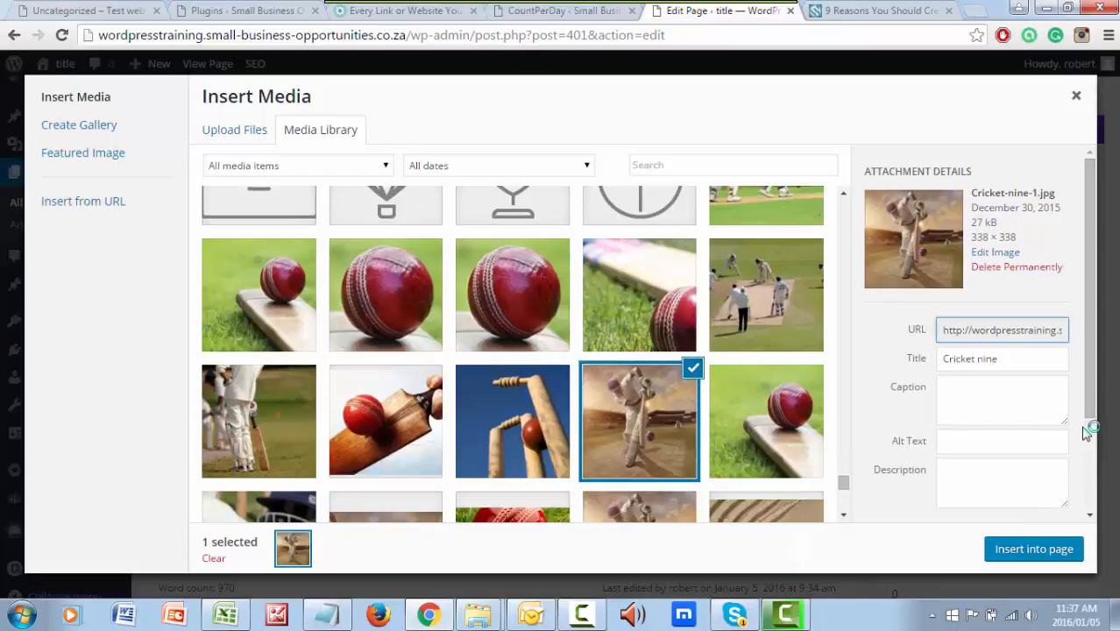
{"action": "left_click", "coordinate": [259, 420]}
{"action": "left_click", "coordinate": [259, 294]}
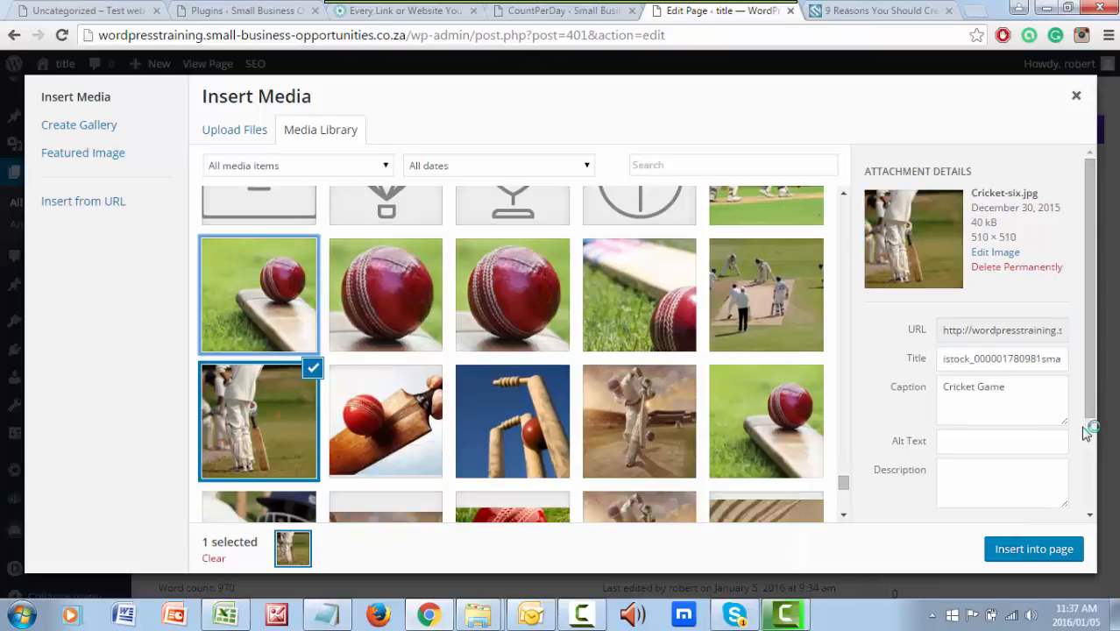
{"action": "left_click", "coordinate": [640, 295]}
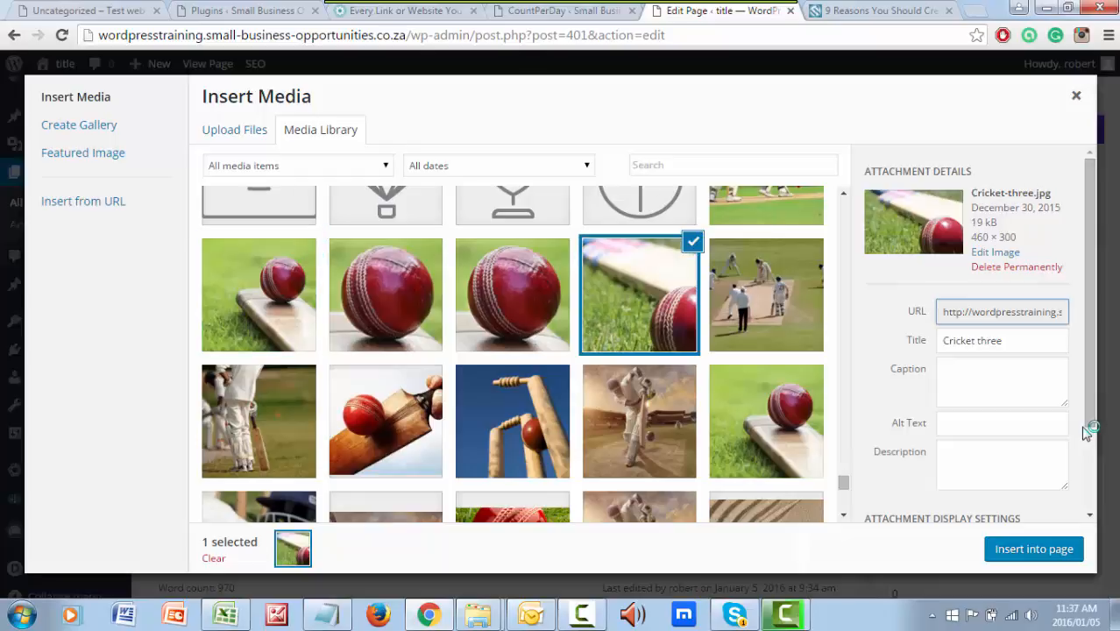
{"action": "key", "text": "Right"}
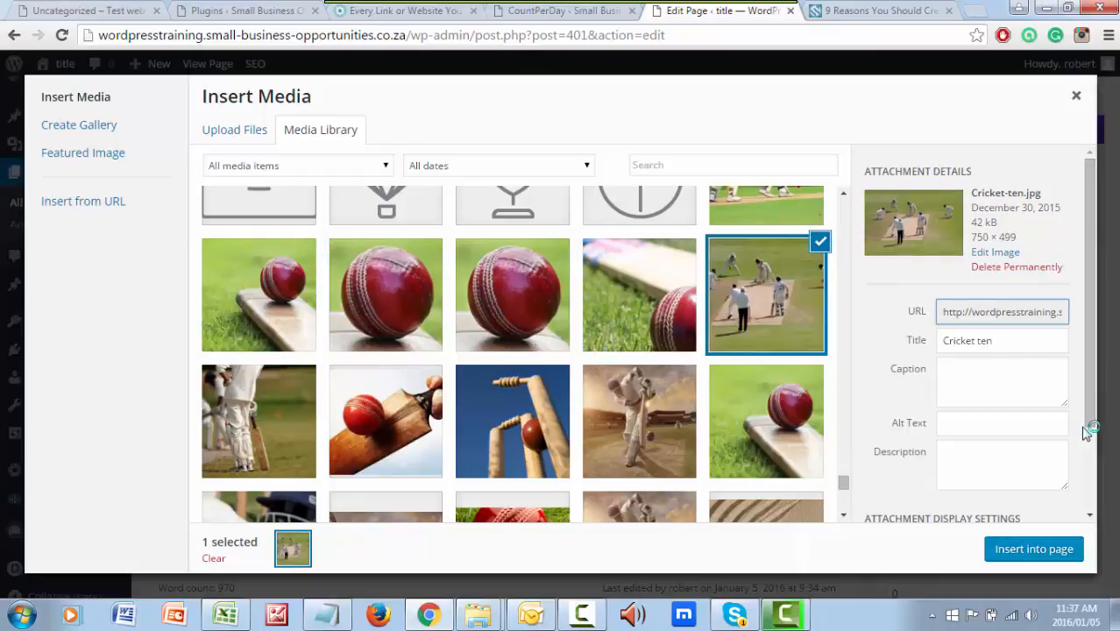
{"action": "key", "text": "Escape"}
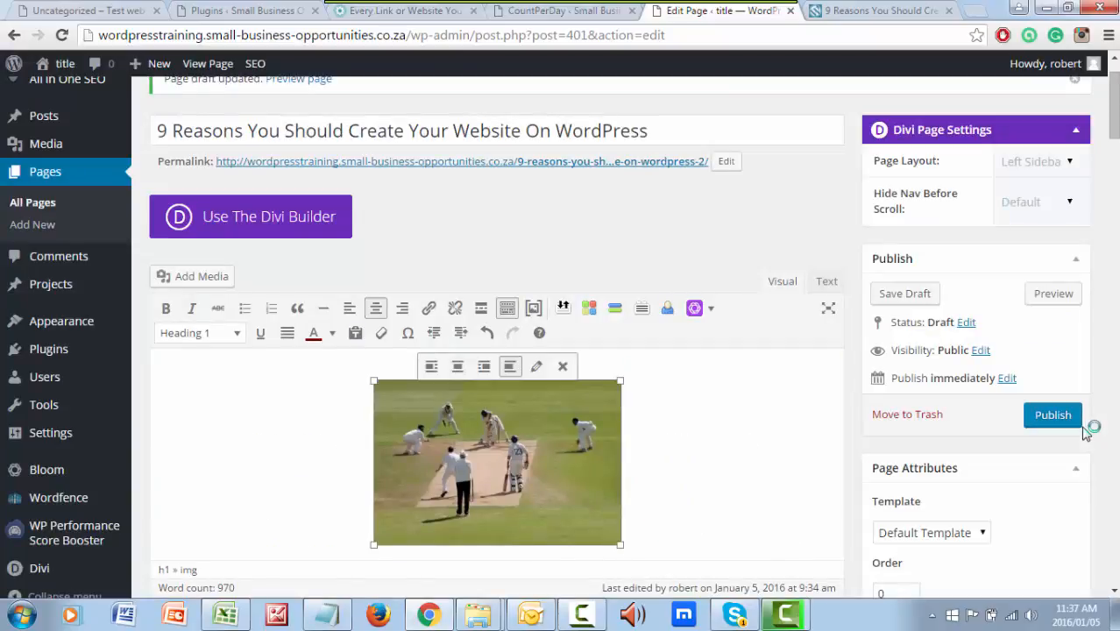
{"action": "left_click", "coordinate": [458, 366]}
Preview the page, return to the editor and remove the cricket image above the Reason 1 heading.
{"action": "left_click", "coordinate": [1054, 293]}
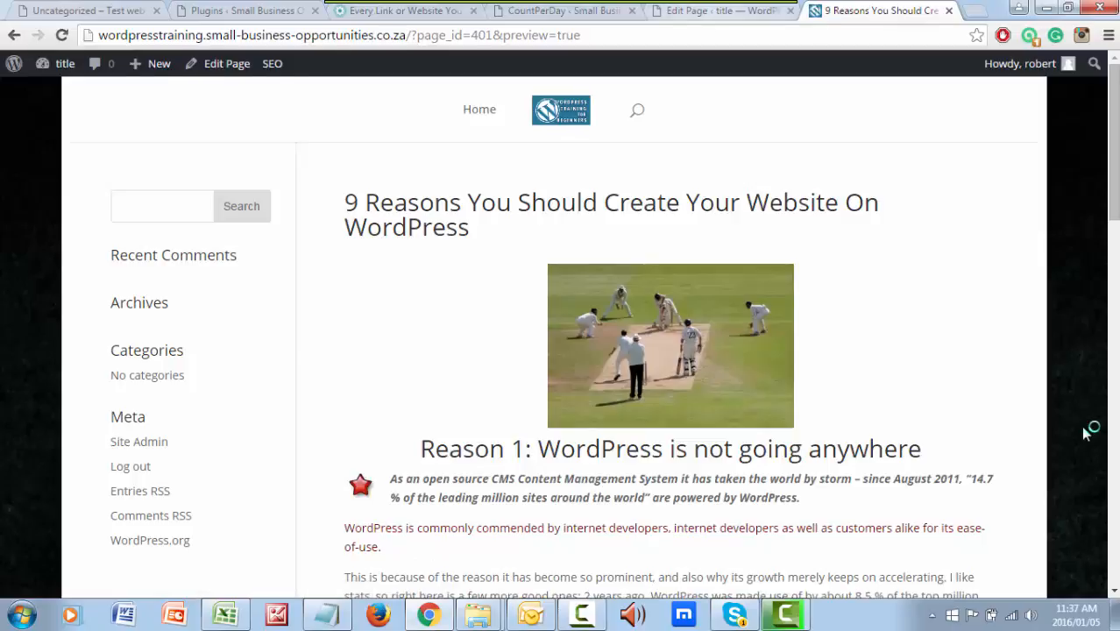
{"action": "key", "text": "ctrl+shift+Tab"}
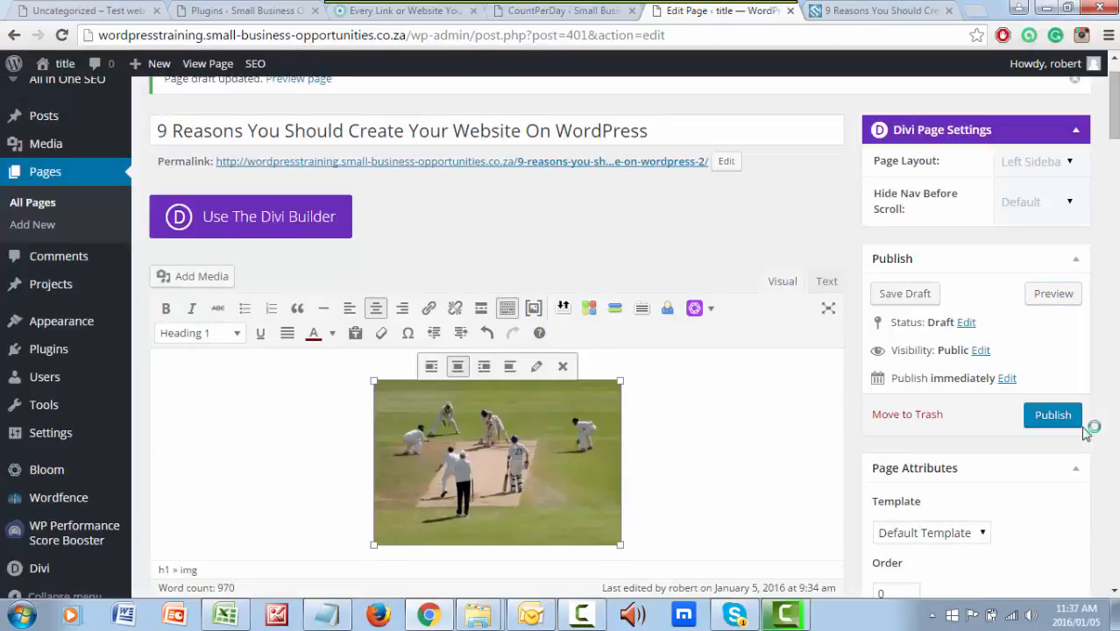
{"action": "left_click", "coordinate": [563, 366]}
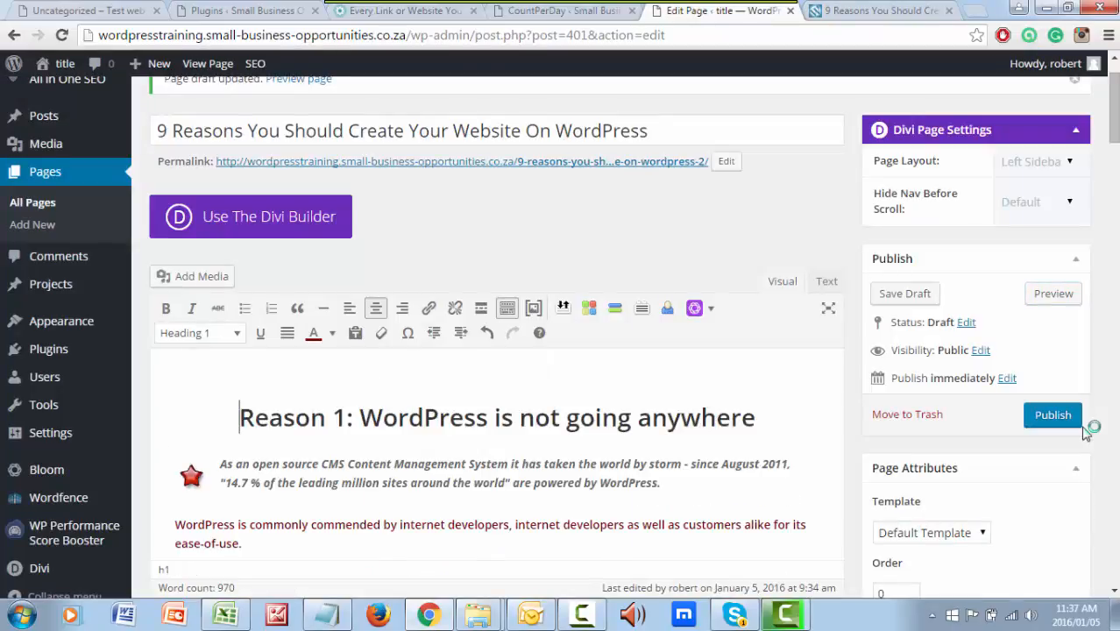
Add an empty line above the Reason 1 heading and remove the surplus blank lines around it.
{"action": "left_click", "coordinate": [347, 418]}
{"action": "key", "text": "Home"}
{"action": "key", "text": "Return"}
{"action": "key", "text": "Up"}
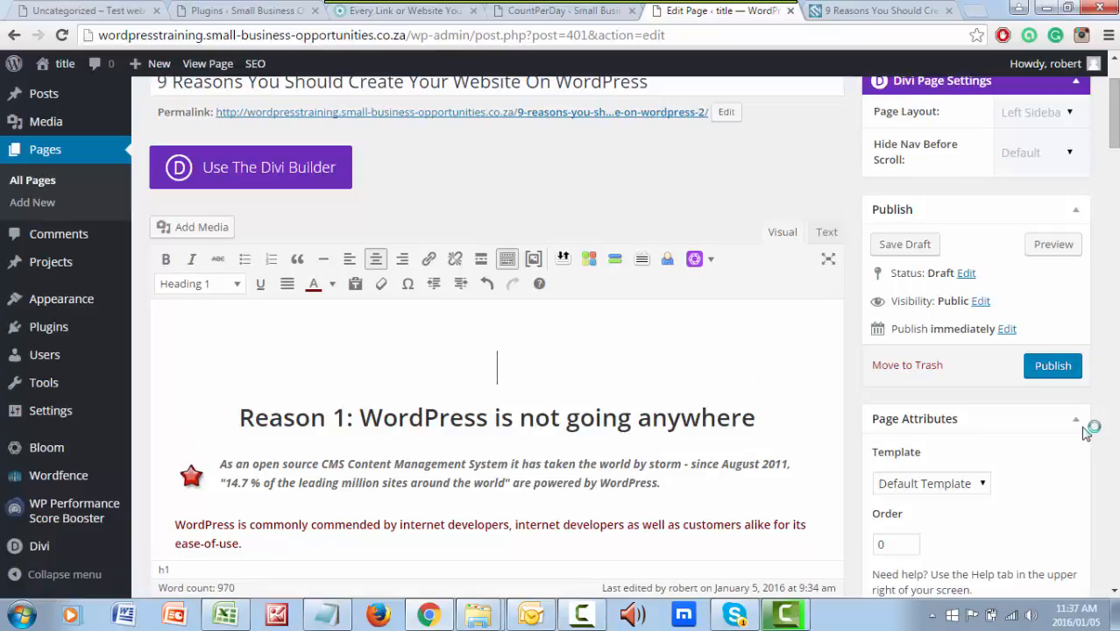
{"action": "key", "text": "Return"}
{"action": "key", "text": "Up"}
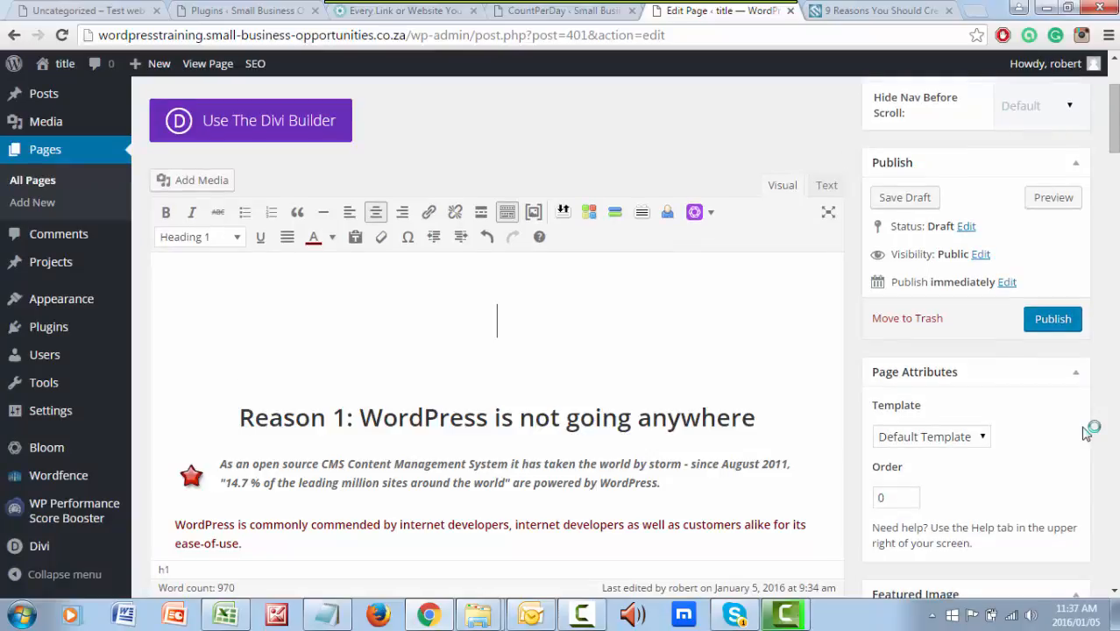
{"action": "key", "text": "BackSpace"}
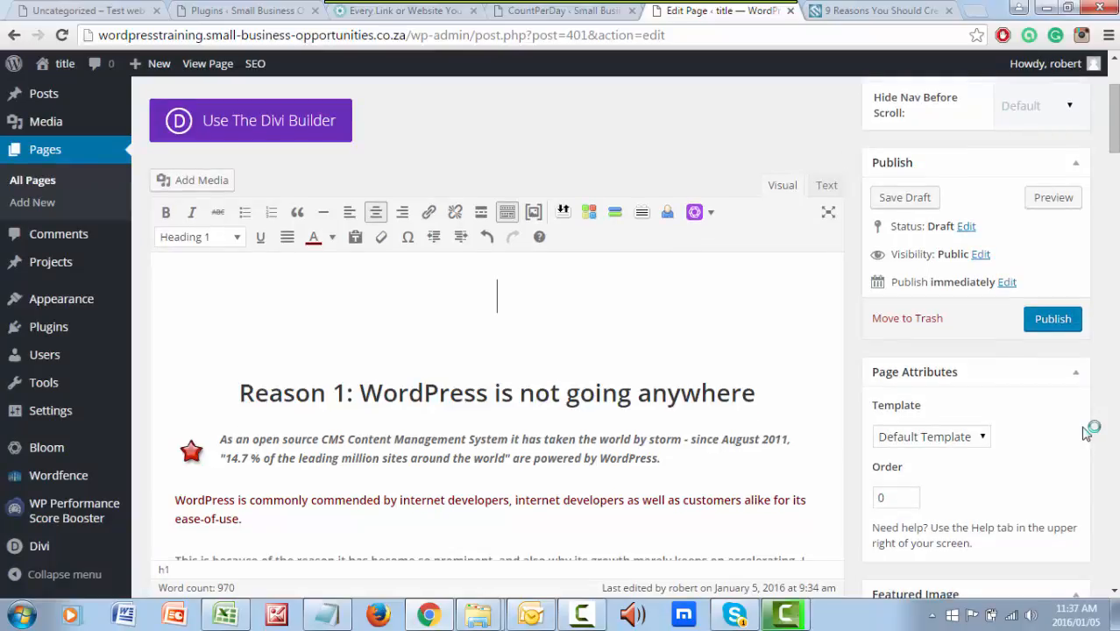
{"action": "key", "text": "Return"}
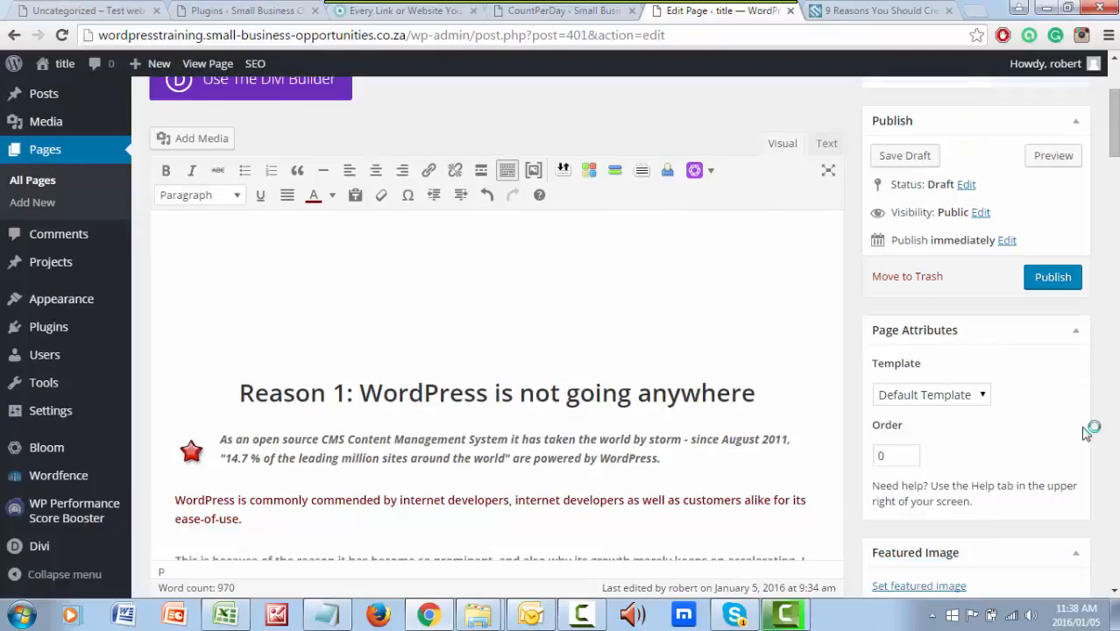
{"action": "key", "text": "BackSpace"}
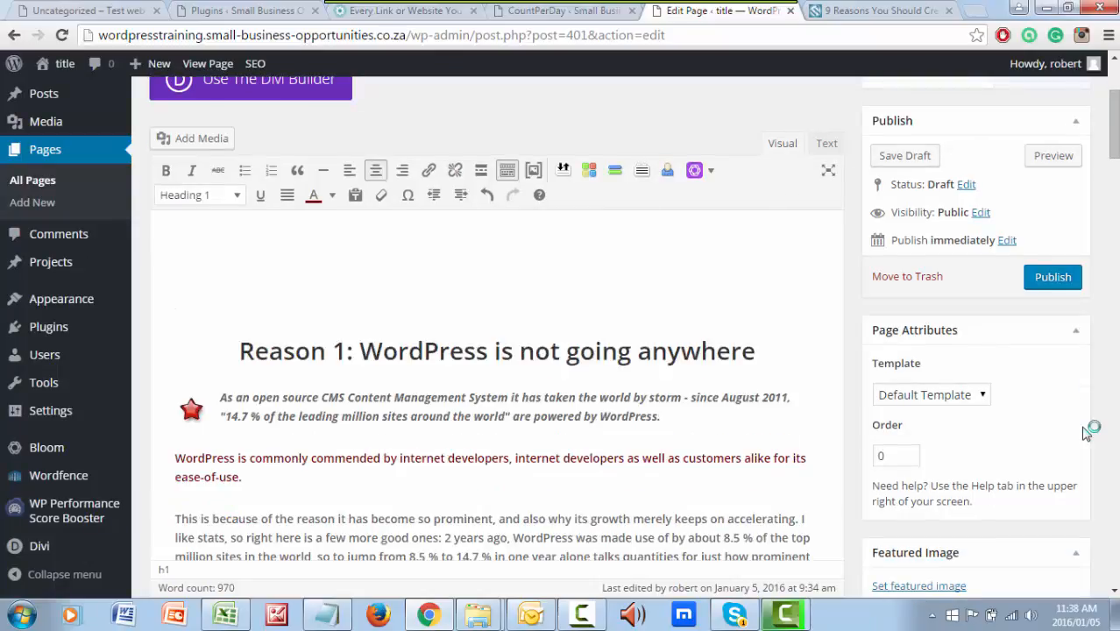
{"action": "key", "text": "Delete"}
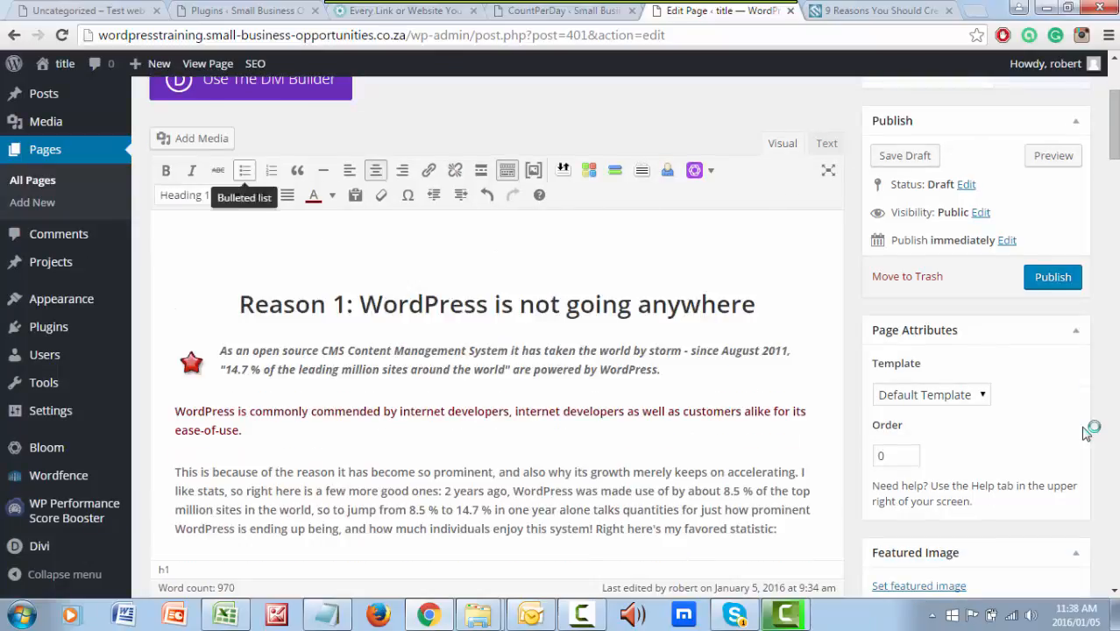
Insert Cricket-ten.jpg from the media library at Full Size – 750 × 499 above the Reason 1 heading and align it centre.
{"action": "left_click", "coordinate": [192, 139]}
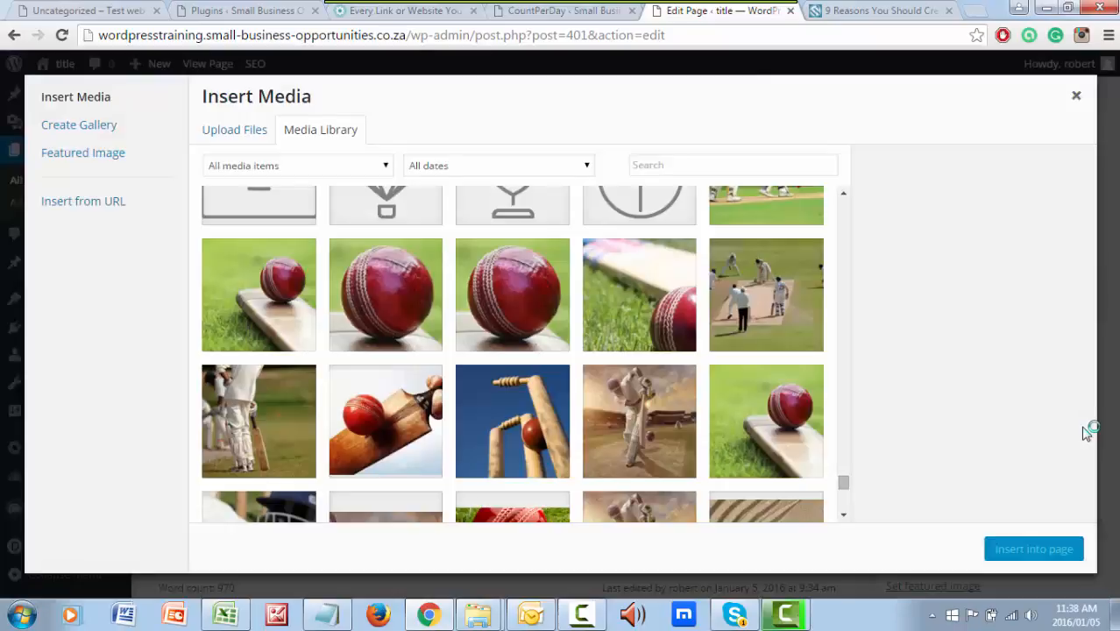
{"action": "scroll", "coordinate": [1085, 433], "scroll_direction": "down", "scroll_amount": 1}
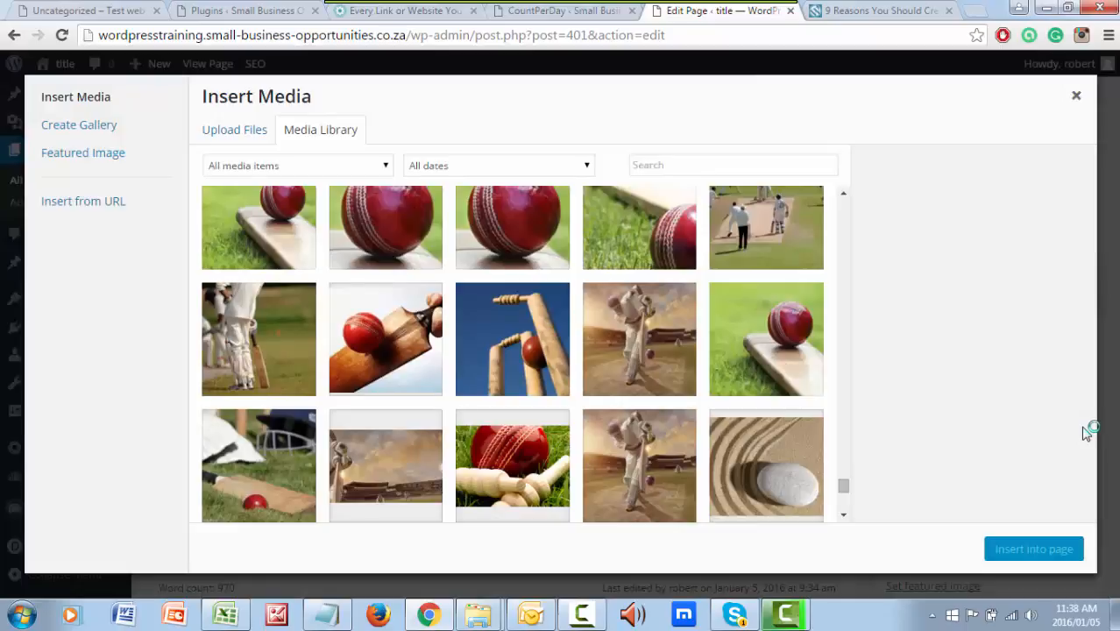
{"action": "scroll", "coordinate": [1085, 433], "scroll_direction": "up", "scroll_amount": 1}
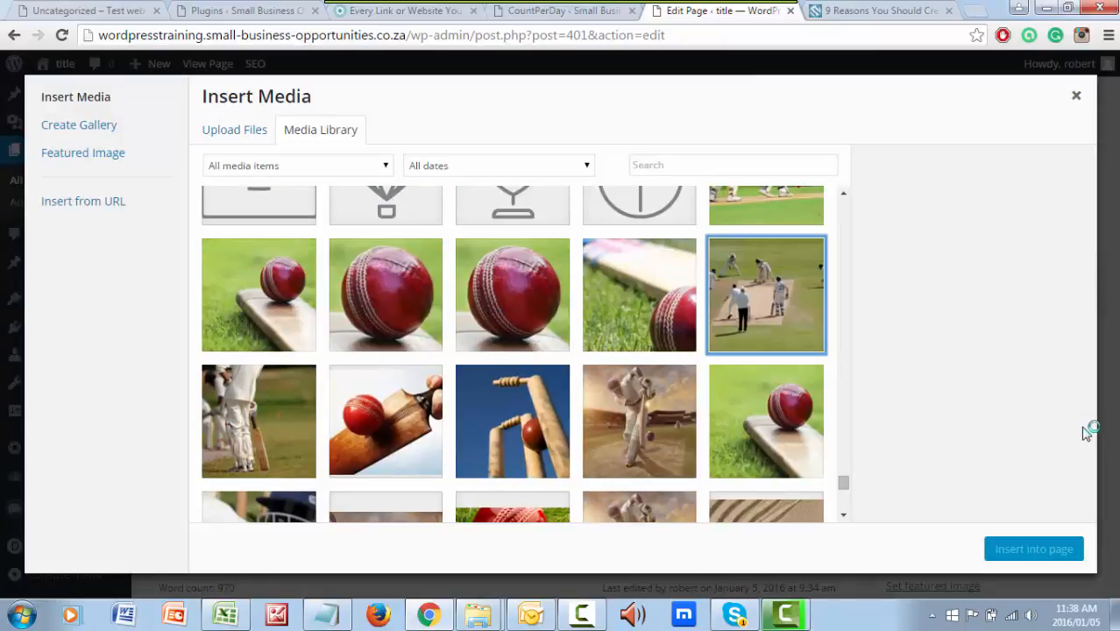
{"action": "scroll", "coordinate": [1085, 433], "scroll_direction": "down", "scroll_amount": 2}
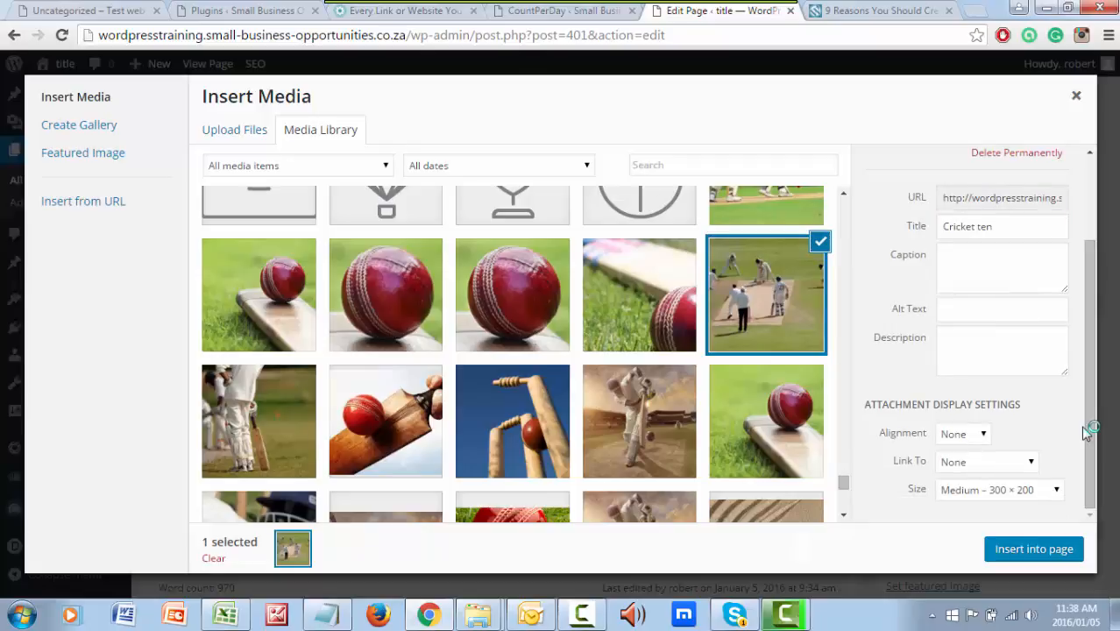
{"action": "scroll", "coordinate": [1086, 433], "scroll_direction": "up", "scroll_amount": 2}
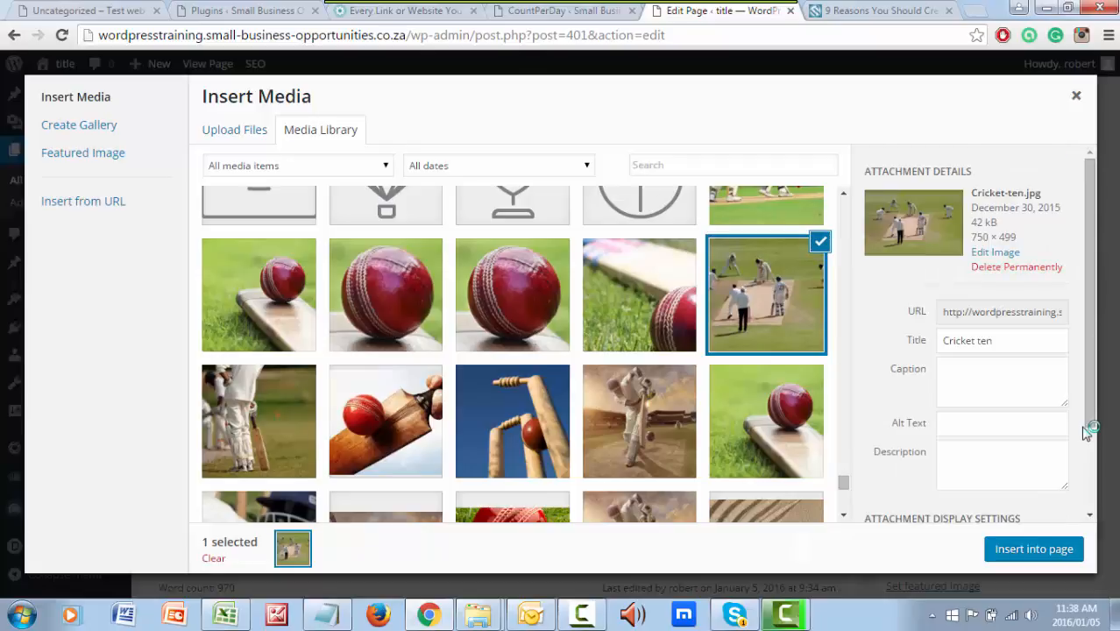
{"action": "scroll", "coordinate": [1086, 433], "scroll_direction": "down", "scroll_amount": 2}
{"action": "left_click", "coordinate": [1000, 490]}
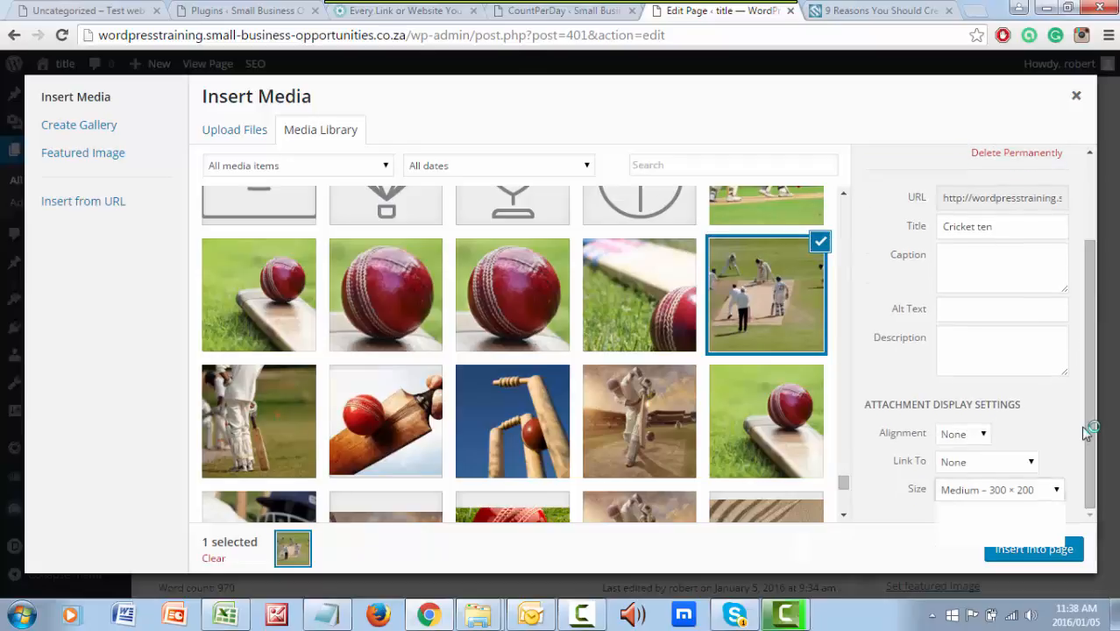
{"action": "key", "text": "Down"}
{"action": "key", "text": "Return"}
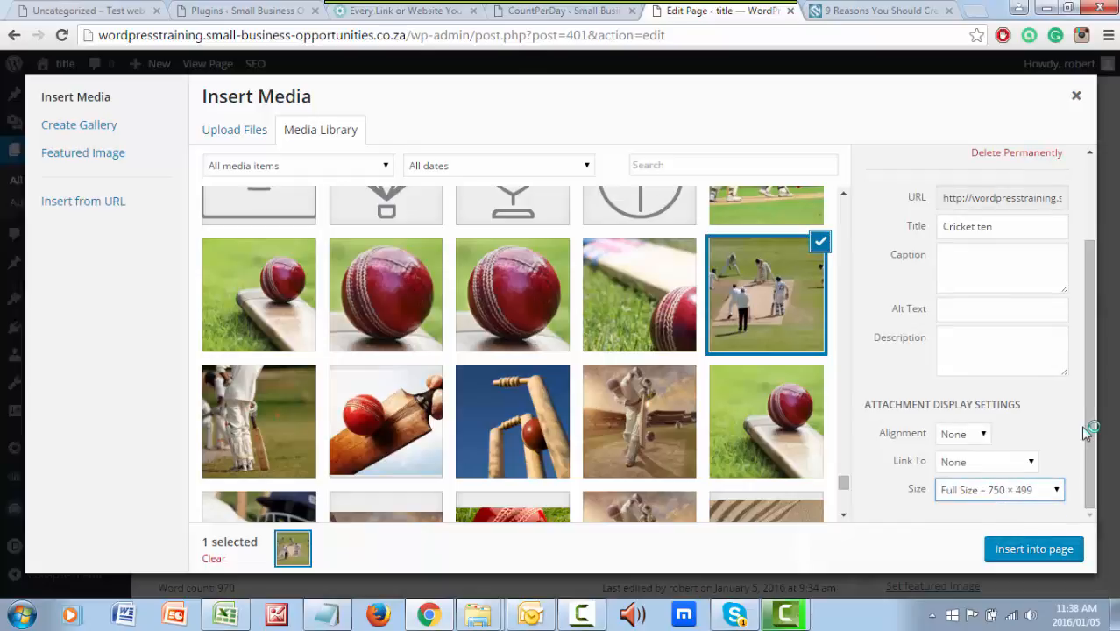
{"action": "left_click", "coordinate": [1035, 550]}
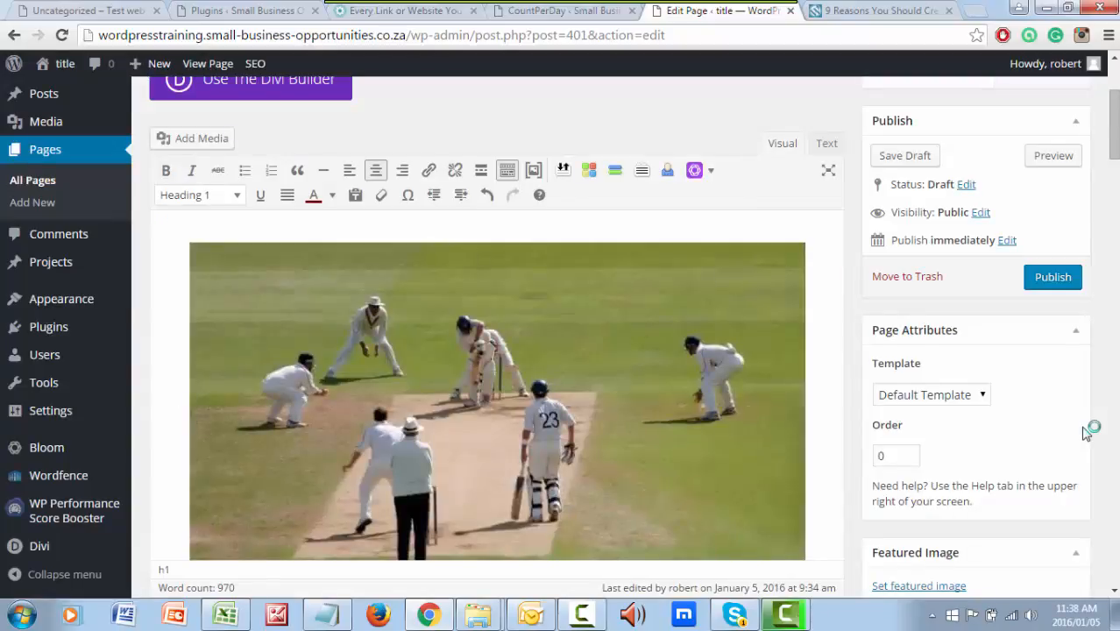
{"action": "left_click", "coordinate": [497, 400]}
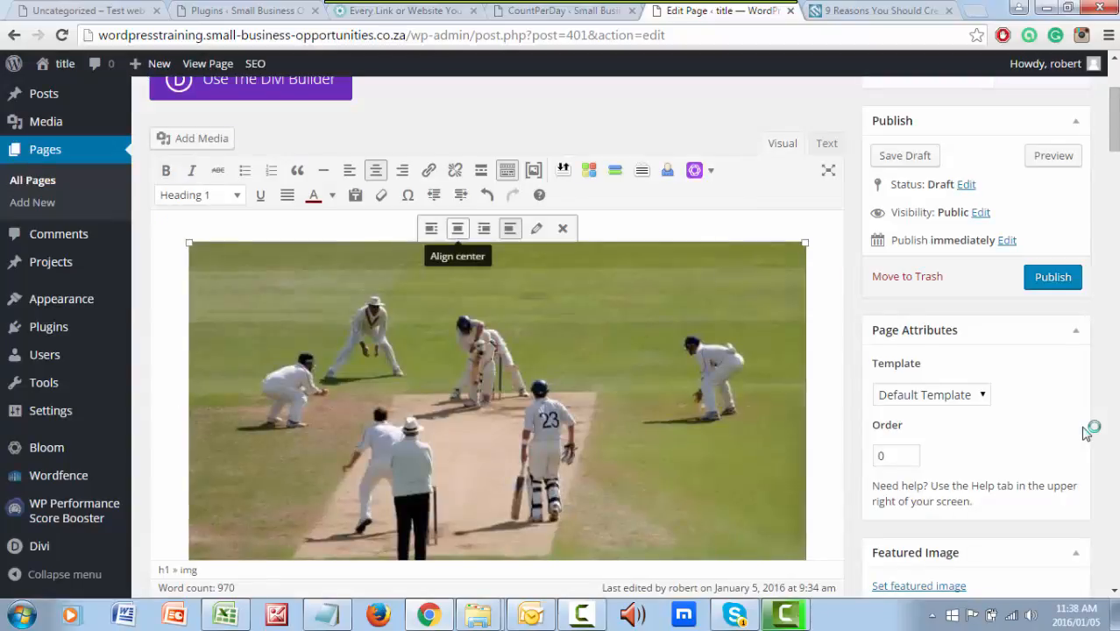
{"action": "left_click", "coordinate": [458, 228]}
Preview the page to examine the full-size cricket image and the article's text formatting, and return to the editor.
{"action": "left_click", "coordinate": [1053, 156]}
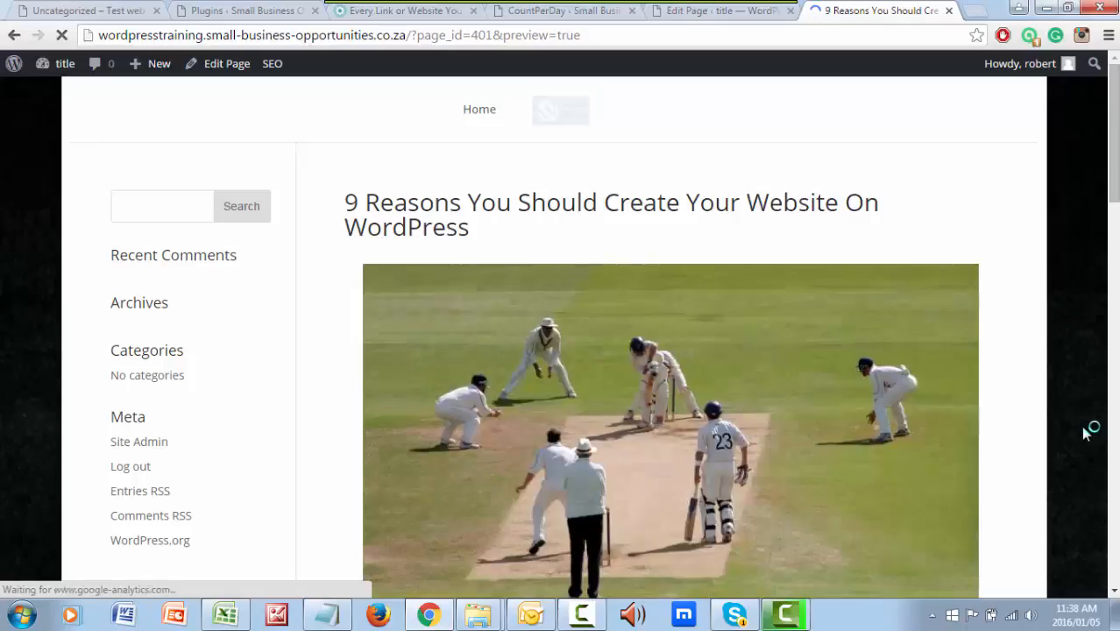
{"action": "scroll", "coordinate": [1085, 431], "scroll_direction": "down", "scroll_amount": 3}
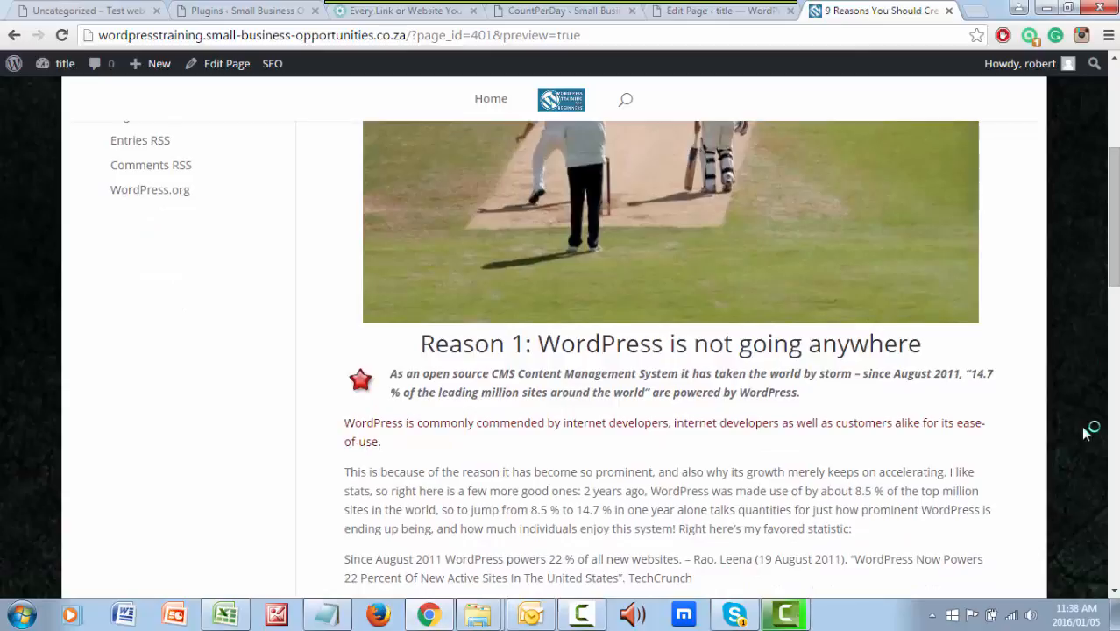
{"action": "scroll", "coordinate": [1087, 433], "scroll_direction": "down", "scroll_amount": 1}
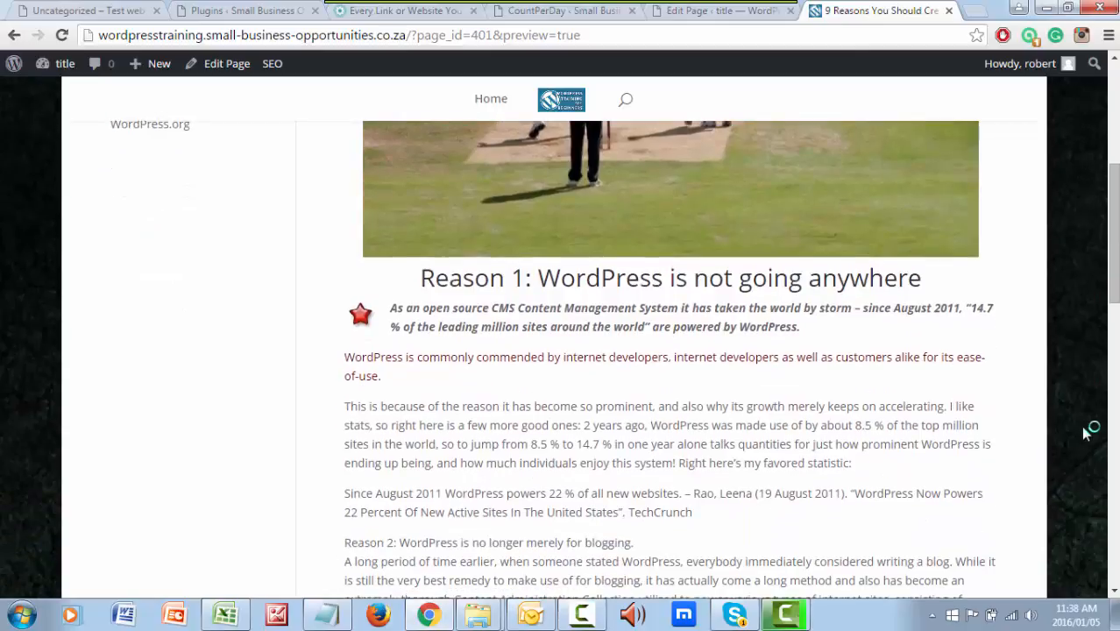
{"action": "scroll", "coordinate": [1087, 433], "scroll_direction": "down", "scroll_amount": 2}
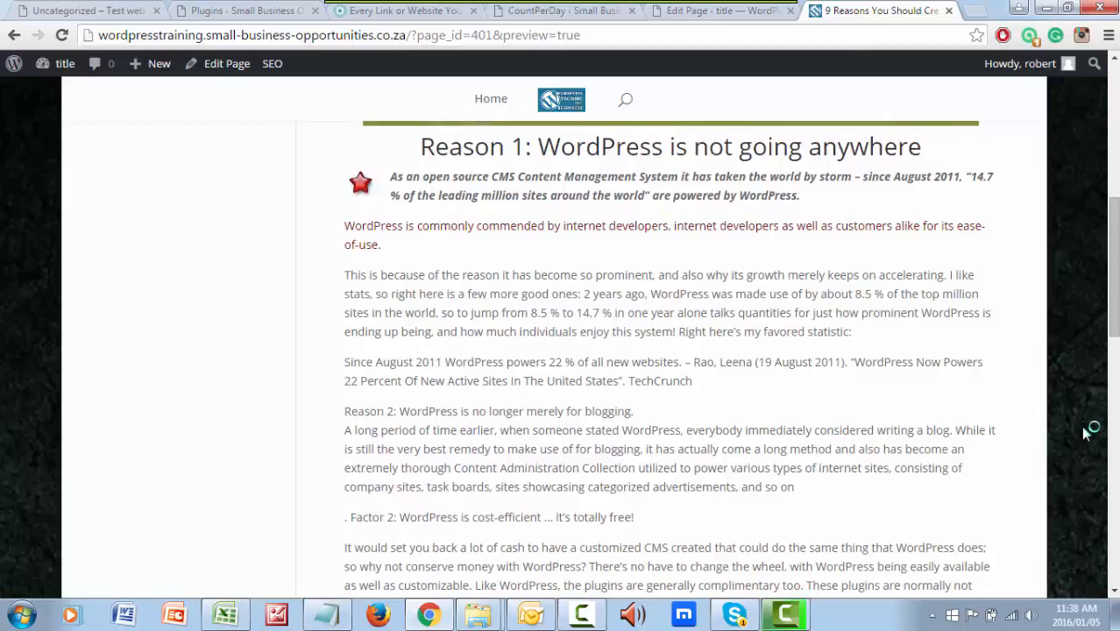
{"action": "scroll", "coordinate": [1087, 433], "scroll_direction": "down", "scroll_amount": 8}
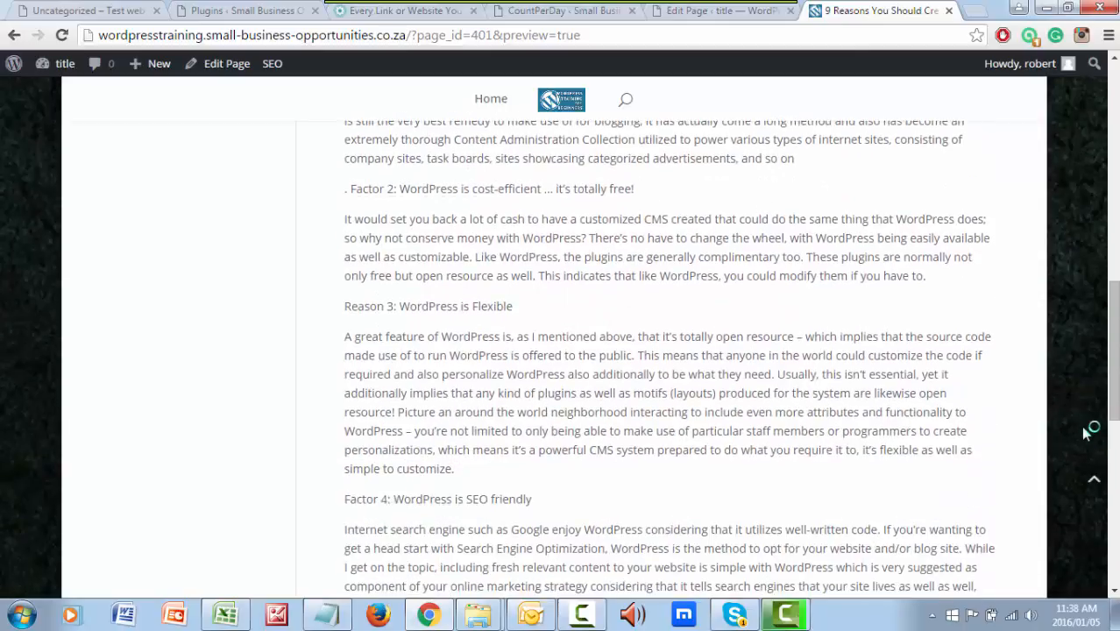
{"action": "scroll", "coordinate": [1087, 433], "scroll_direction": "up", "scroll_amount": 10}
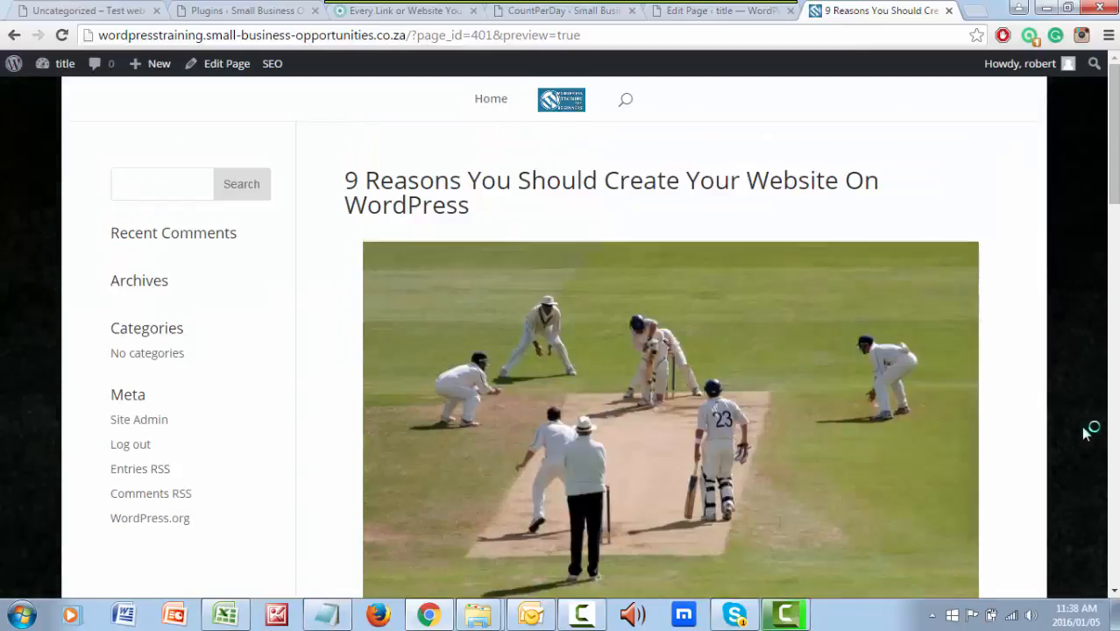
{"action": "scroll", "coordinate": [1086, 433], "scroll_direction": "down", "scroll_amount": 4}
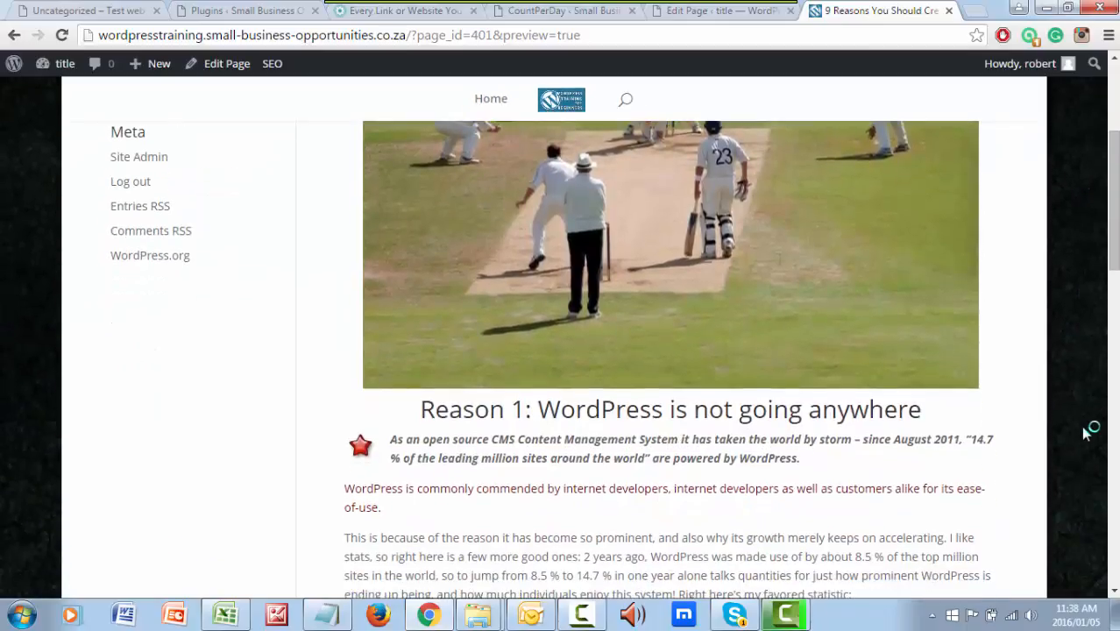
{"action": "scroll", "coordinate": [1087, 433], "scroll_direction": "up", "scroll_amount": 2}
{"action": "scroll", "coordinate": [1087, 433], "scroll_direction": "up", "scroll_amount": 1}
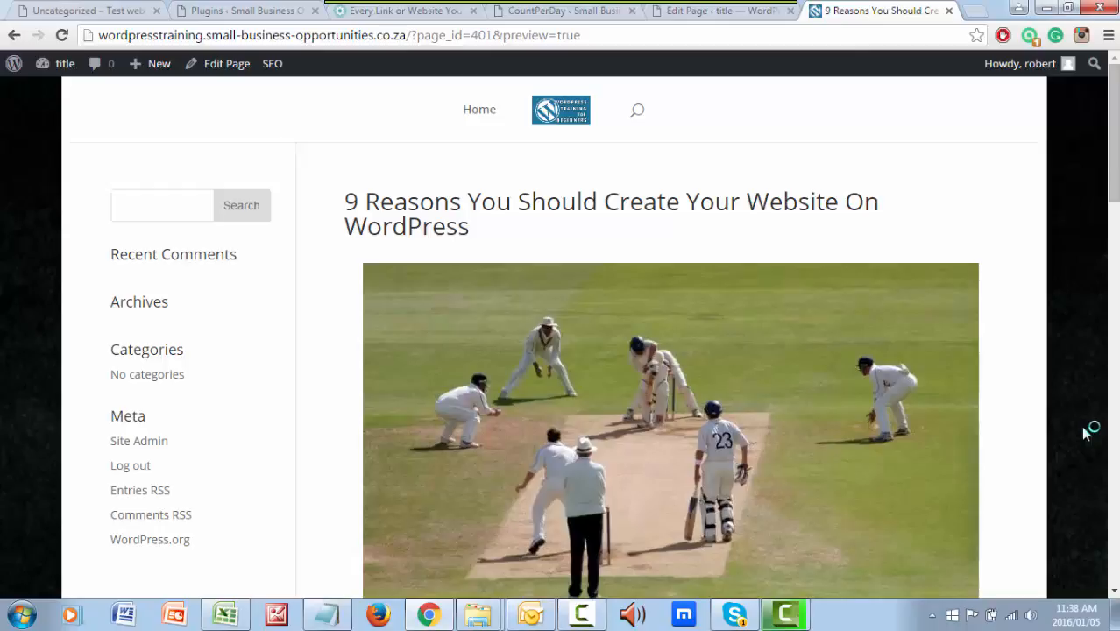
{"action": "key", "text": "ctrl+shift+Tab"}
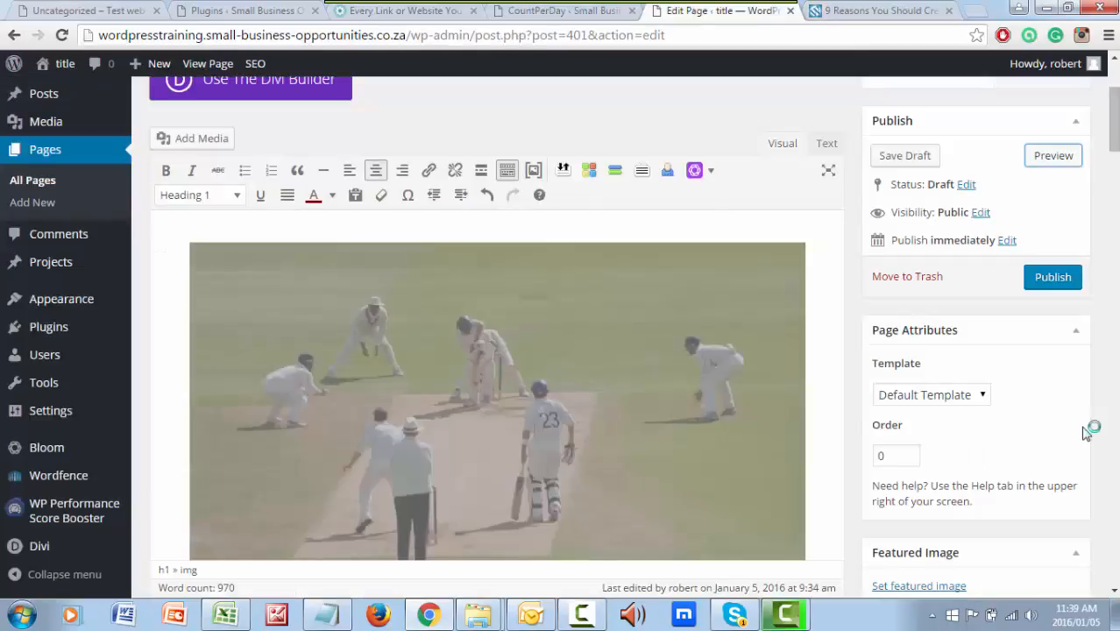
{"action": "scroll", "coordinate": [1087, 433], "scroll_direction": "down", "scroll_amount": 3}
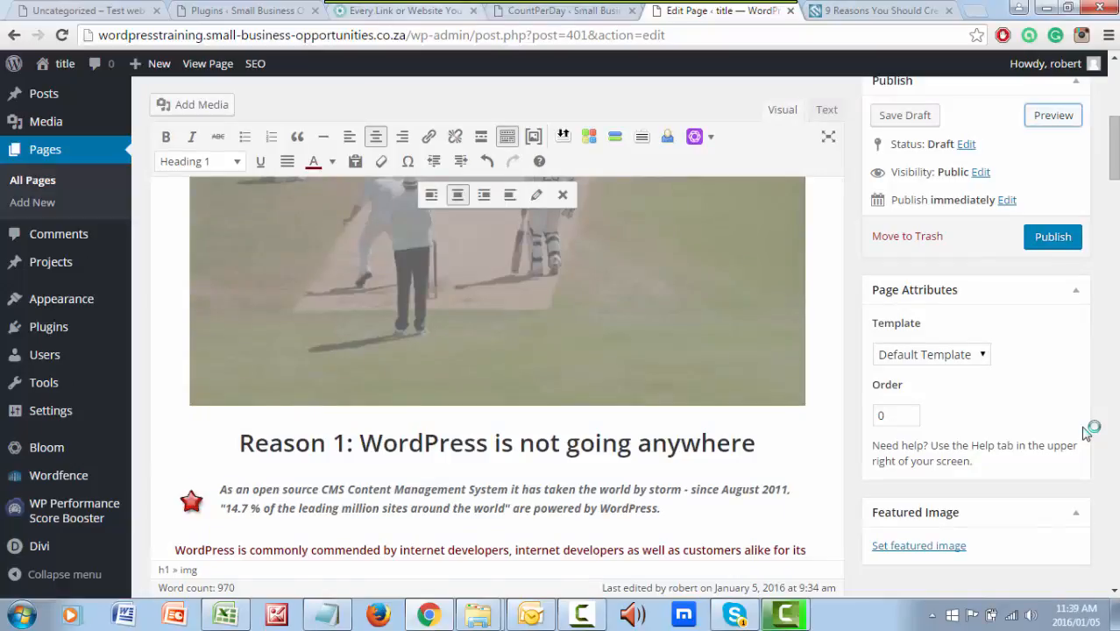
{"action": "key", "text": "ctrl+shift+Tab"}
{"action": "key", "text": "ctrl+shift+Tab"}
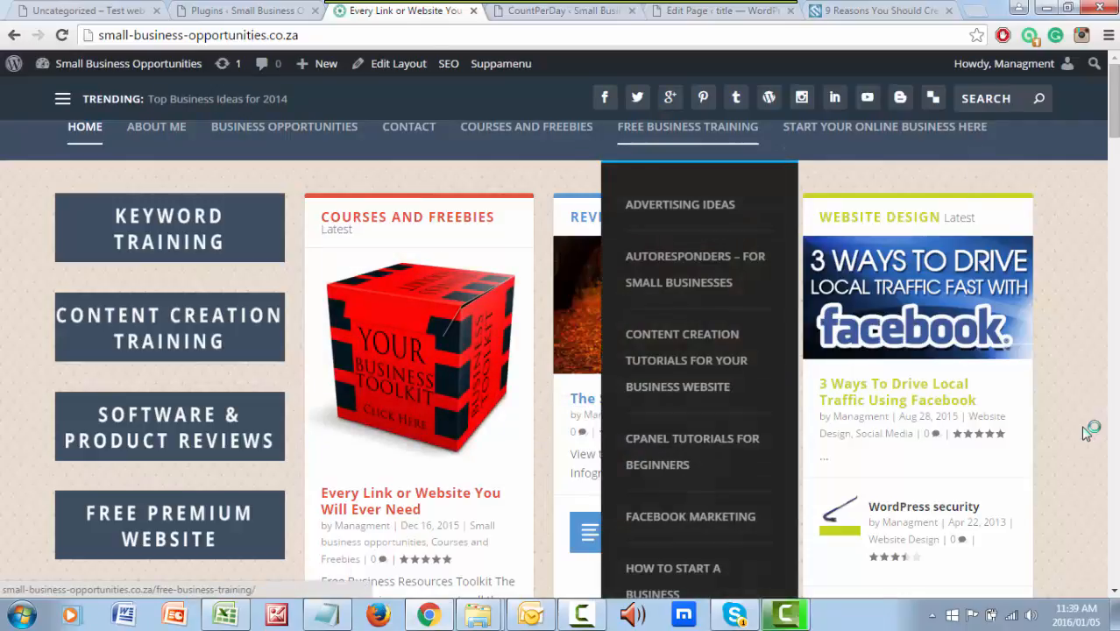
{"action": "left_click", "coordinate": [717, 11]}
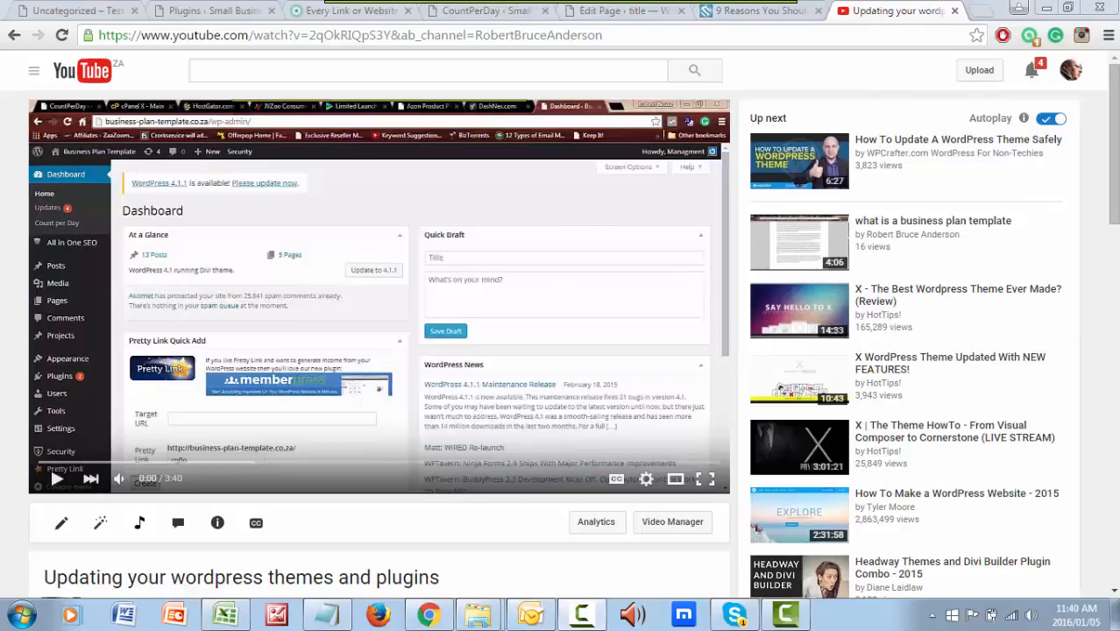
Open the embed code of the YouTube video "Updating your wordpress themes and plugins" and expand its embed options to examine the size and player settings.
{"action": "scroll", "coordinate": [1117, 129], "scroll_direction": "down", "scroll_amount": 2}
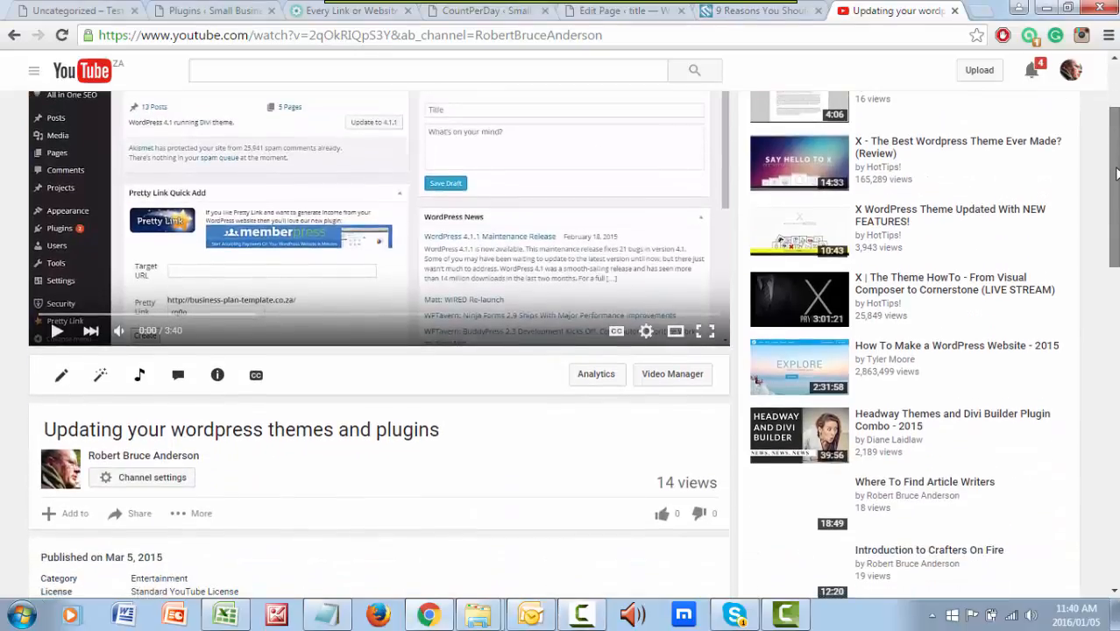
{"action": "scroll", "coordinate": [1115, 129], "scroll_direction": "up", "scroll_amount": 3}
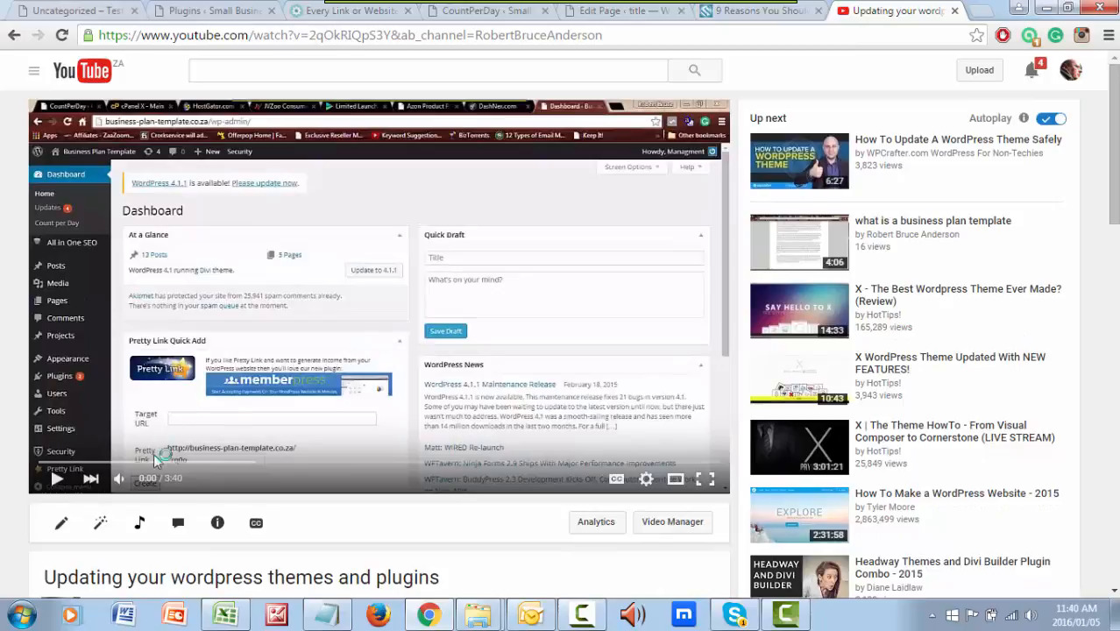
{"action": "scroll", "coordinate": [223, 496], "scroll_direction": "down", "scroll_amount": 2}
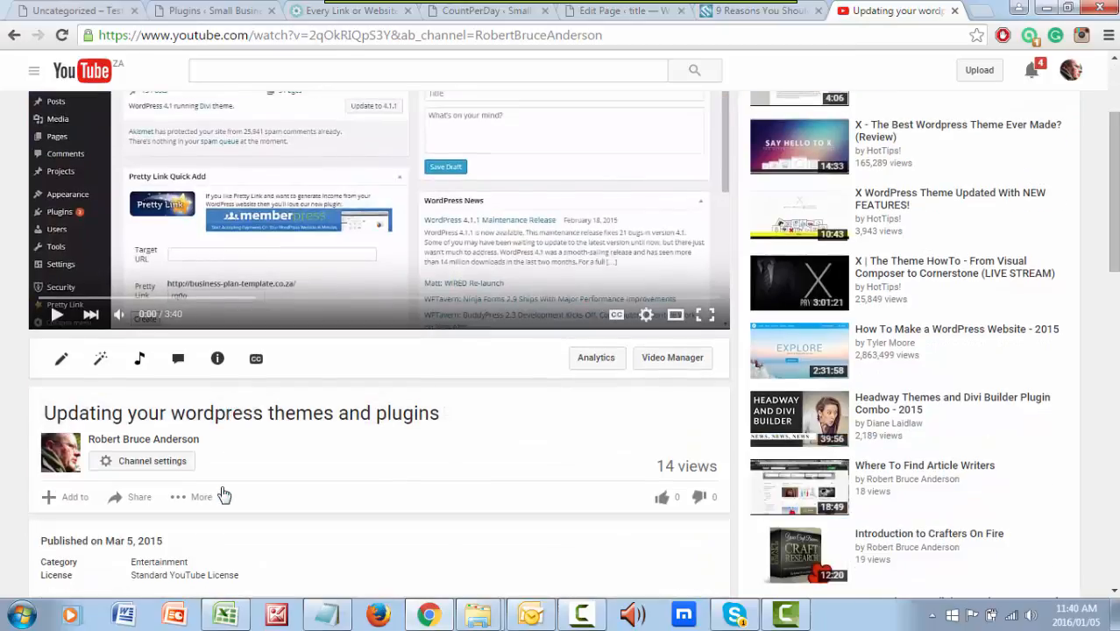
{"action": "left_click", "coordinate": [139, 505]}
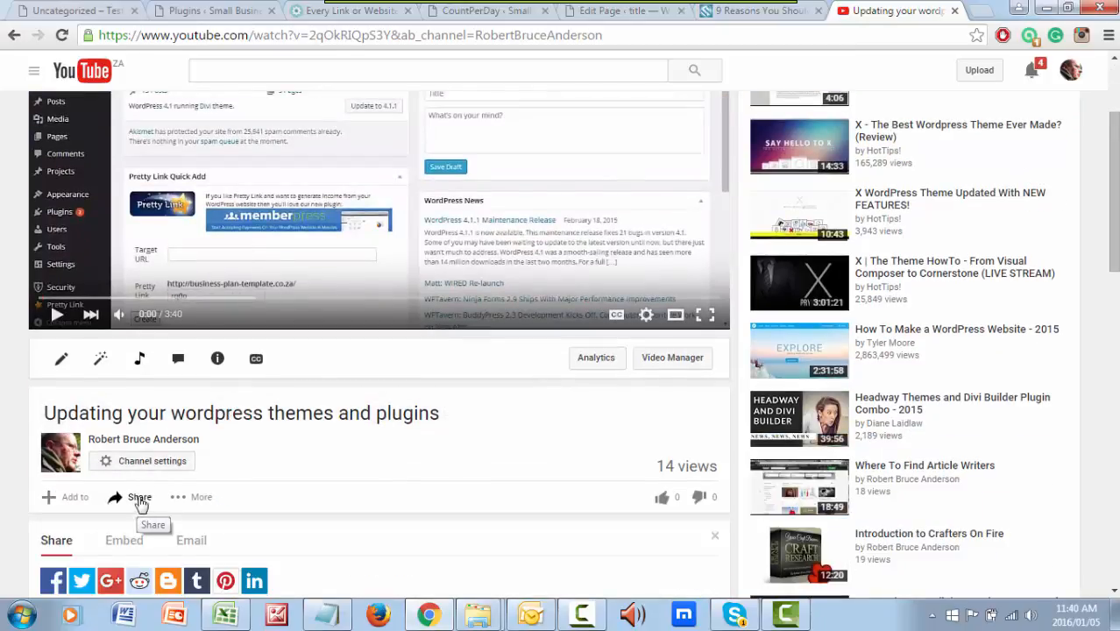
{"action": "scroll", "coordinate": [255, 425], "scroll_direction": "down", "scroll_amount": 2}
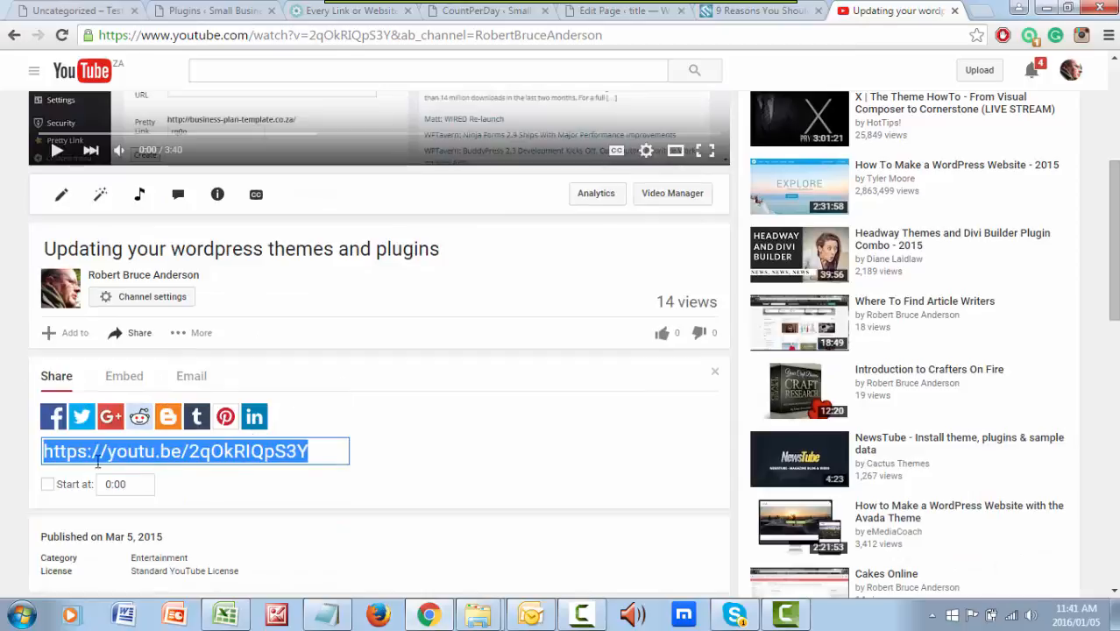
{"action": "left_click", "coordinate": [123, 382]}
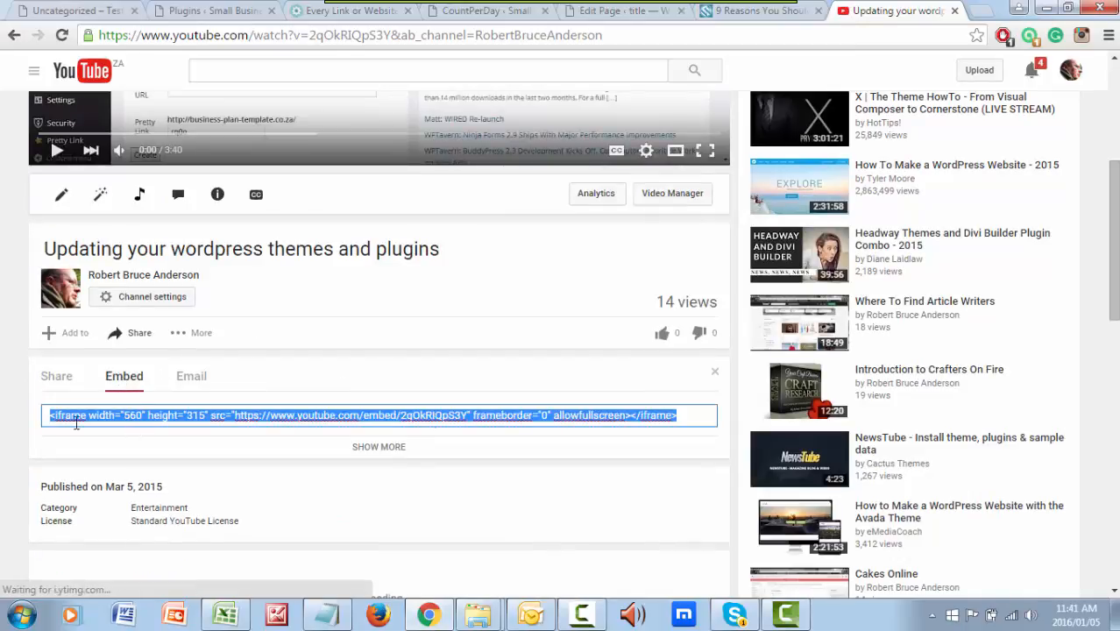
{"action": "left_click", "coordinate": [387, 447]}
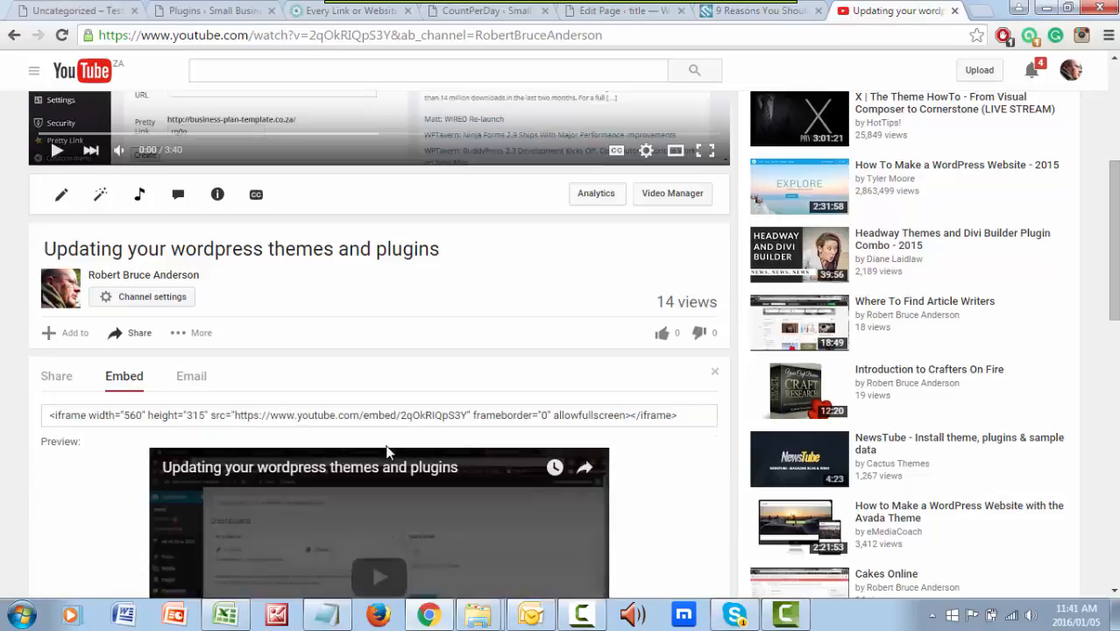
{"action": "scroll", "coordinate": [401, 421], "scroll_direction": "down", "scroll_amount": 3}
{"action": "scroll", "coordinate": [401, 396], "scroll_direction": "down", "scroll_amount": 1}
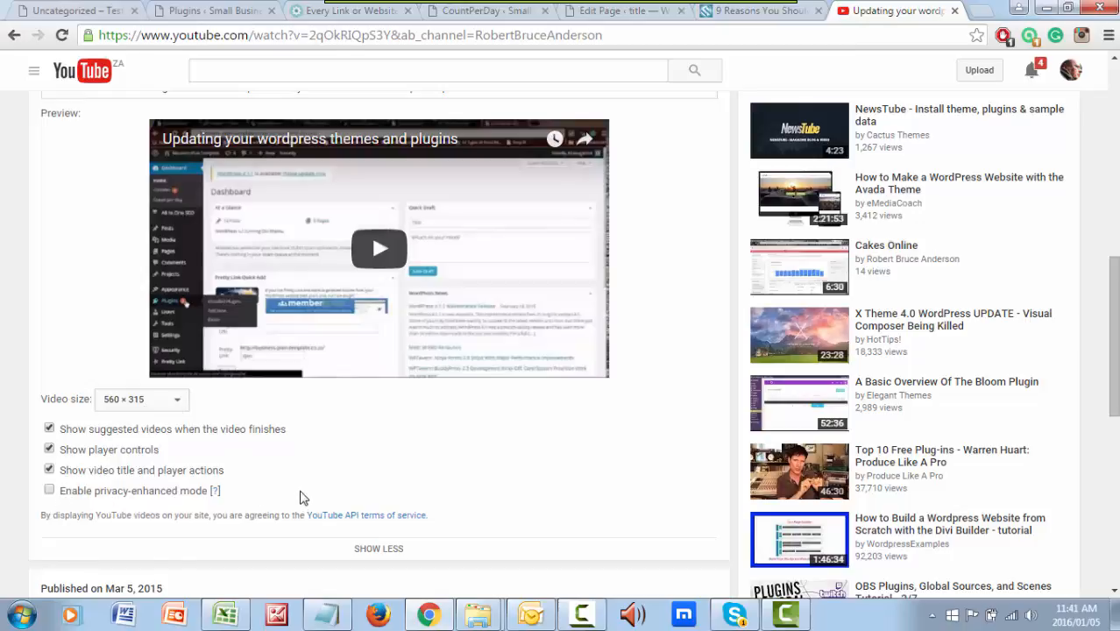
Copy the video's complete iframe embed code.
{"action": "scroll", "coordinate": [300, 500], "scroll_direction": "up", "scroll_amount": 4}
{"action": "left_click", "coordinate": [261, 418]}
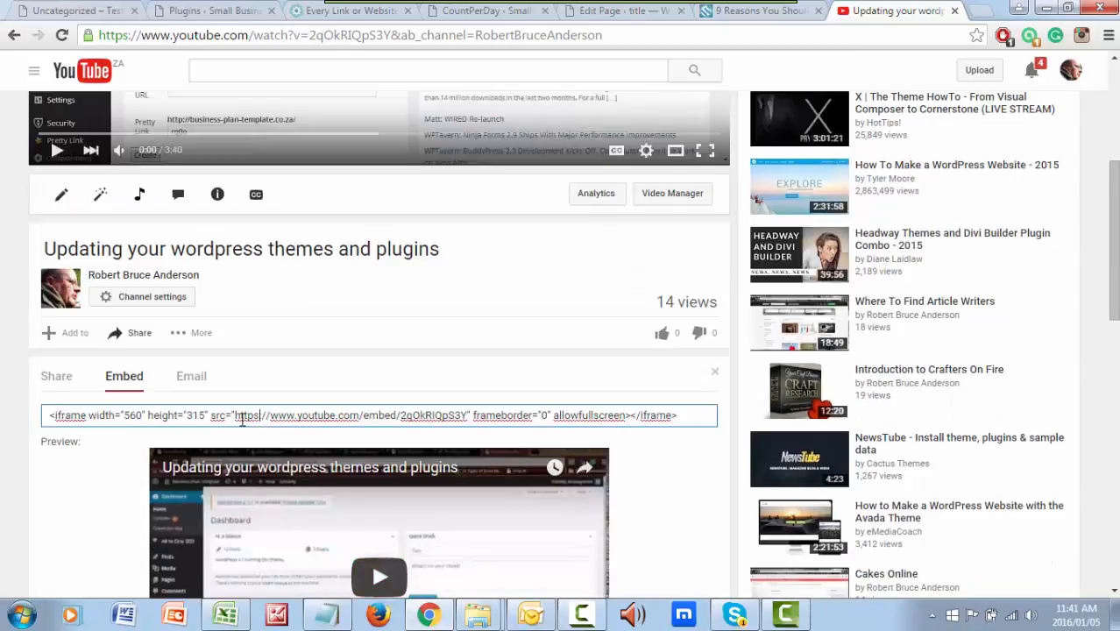
{"action": "key", "text": "ctrl+a"}
{"action": "key", "text": "ctrl+c"}
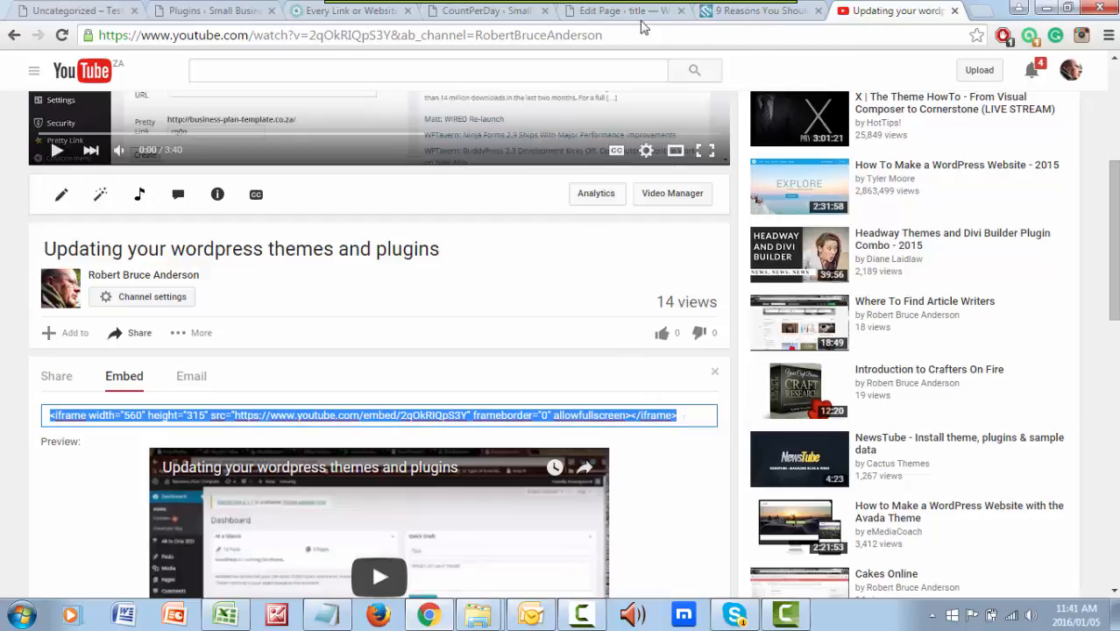
In the page being edited, add a placeholder line of x characters below the Reason 1 paragraph ending "Right here's my favored statistic:".
{"action": "left_click", "coordinate": [611, 17]}
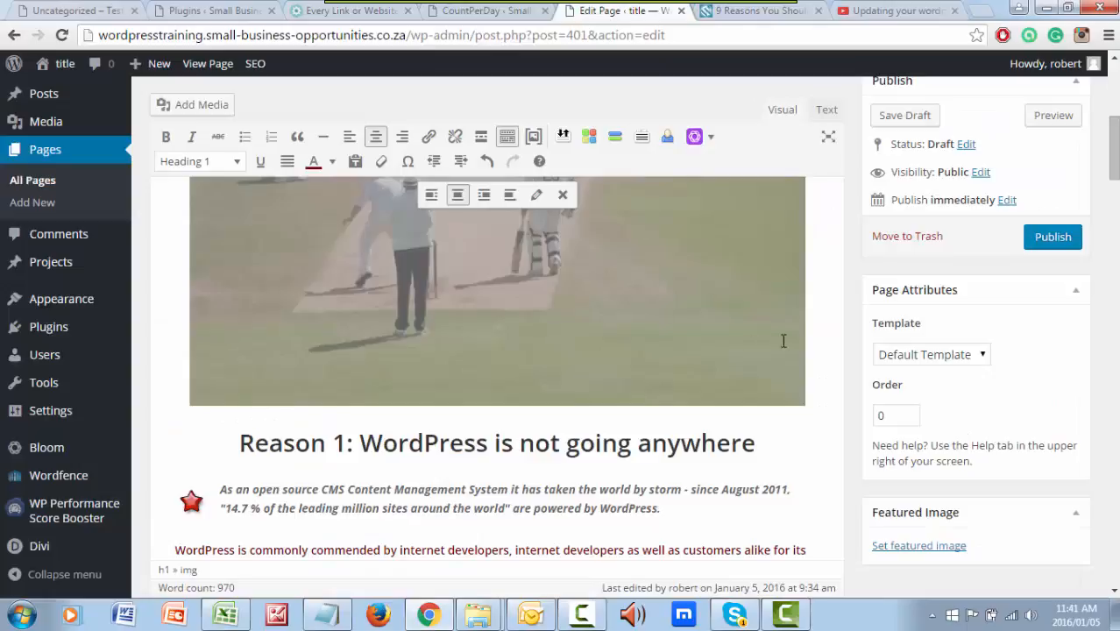
{"action": "scroll", "coordinate": [789, 434], "scroll_direction": "down", "scroll_amount": 2}
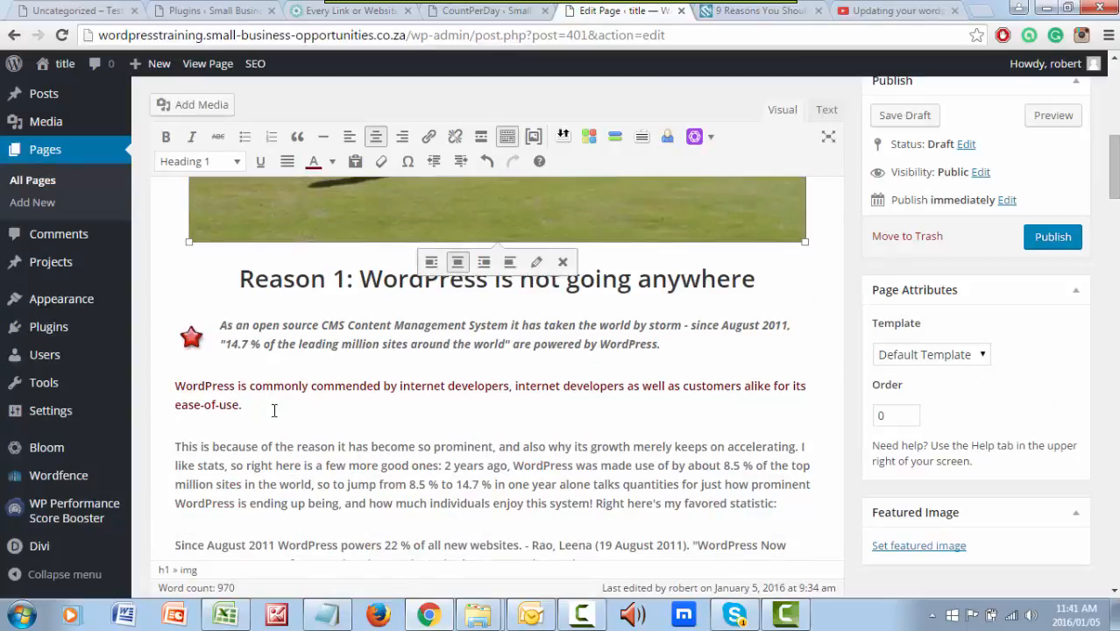
{"action": "scroll", "coordinate": [277, 433], "scroll_direction": "down", "scroll_amount": 1}
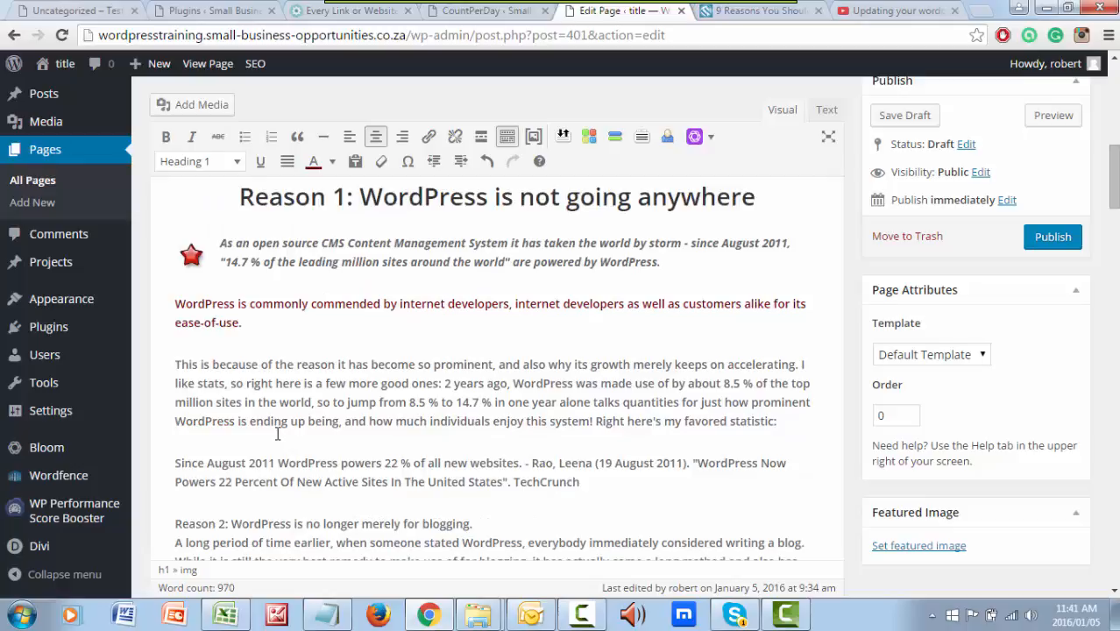
{"action": "left_click", "coordinate": [786, 427]}
{"action": "key", "text": "Return"}
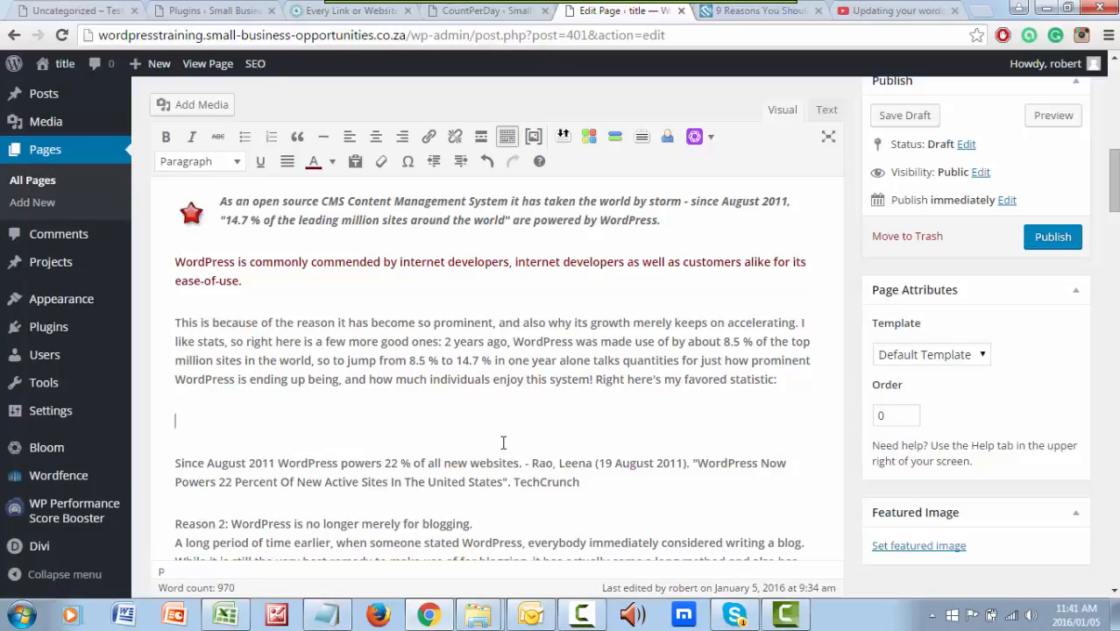
{"action": "type", "text": "xxxxxxxxxxxxxxxxxx"}
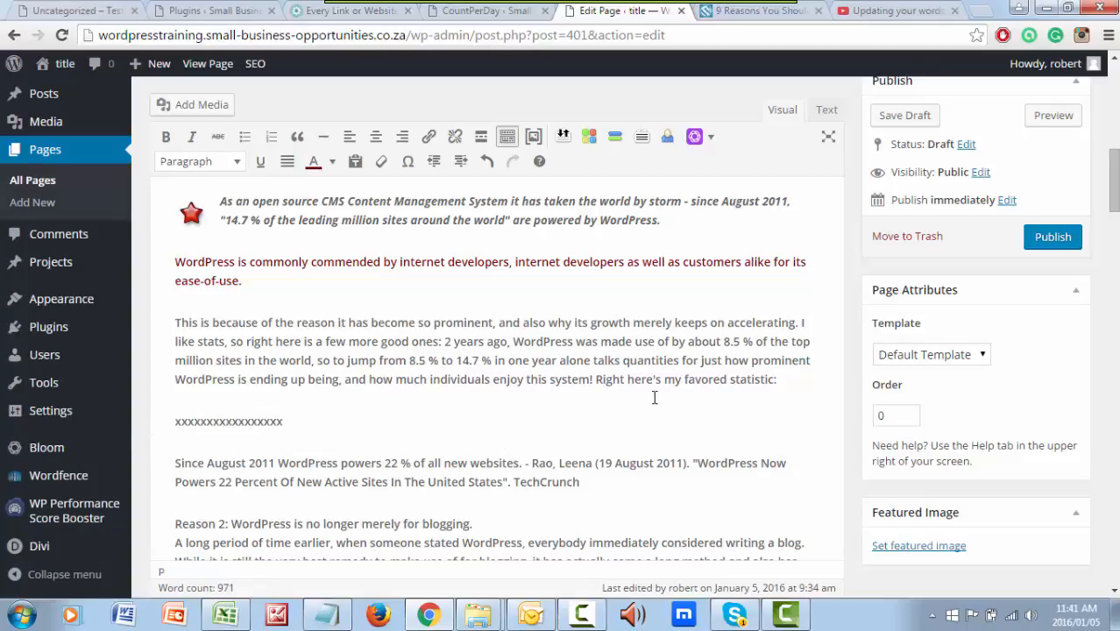
Switch the page content to its HTML source and replace the placeholder row of x characters with the copied YouTube iframe code.
{"action": "scroll", "coordinate": [657, 377], "scroll_direction": "up", "scroll_amount": 2}
{"action": "left_click", "coordinate": [825, 112]}
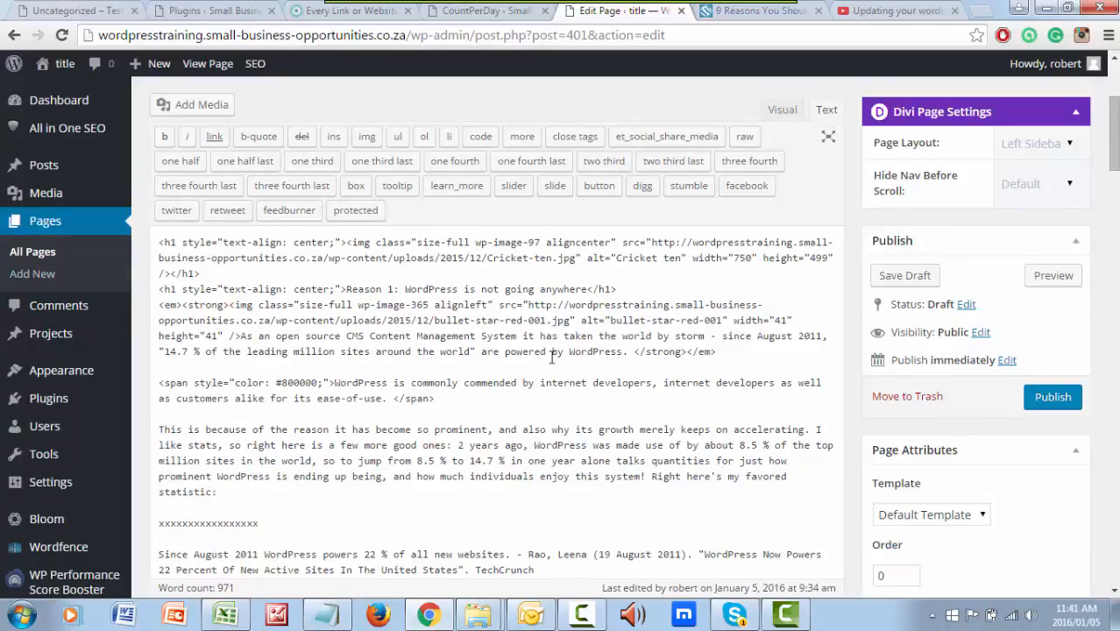
{"action": "scroll", "coordinate": [543, 457], "scroll_direction": "down", "scroll_amount": 7}
{"action": "scroll", "coordinate": [543, 458], "scroll_direction": "down", "scroll_amount": 7}
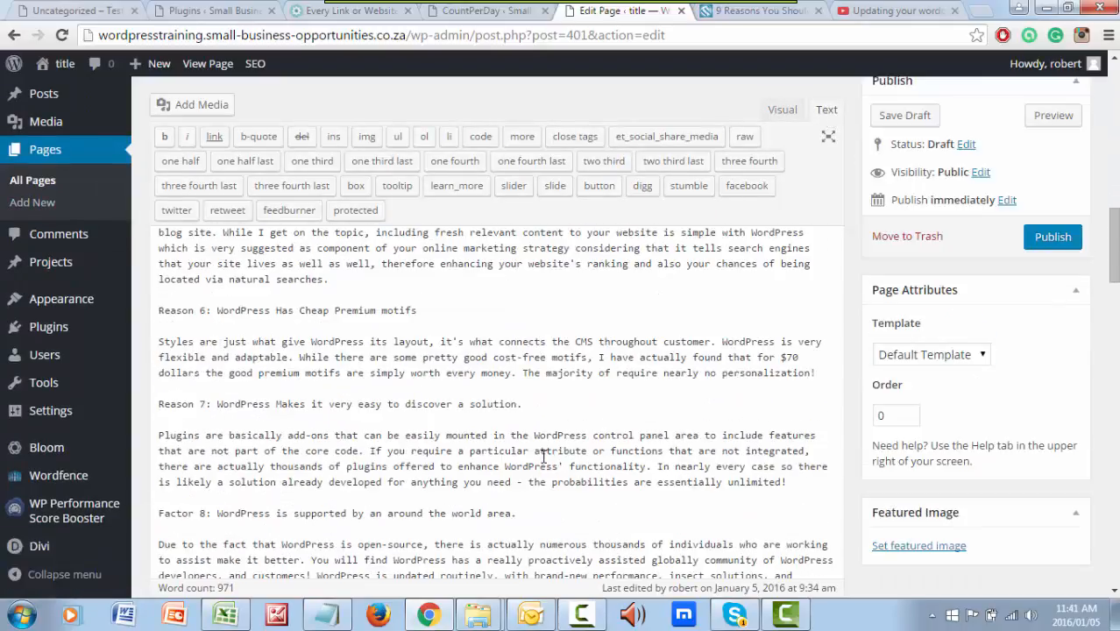
{"action": "scroll", "coordinate": [543, 461], "scroll_direction": "up", "scroll_amount": 15}
{"action": "scroll", "coordinate": [544, 462], "scroll_direction": "down", "scroll_amount": 5}
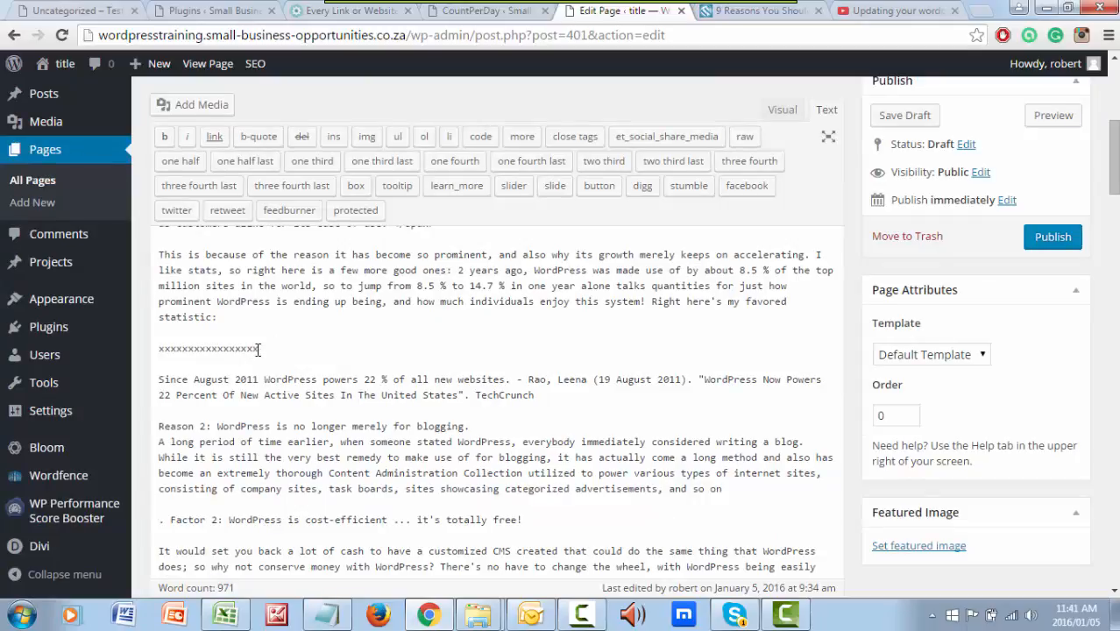
{"action": "left_click_drag", "start_coordinate": [211, 349], "coordinate": [166, 351]}
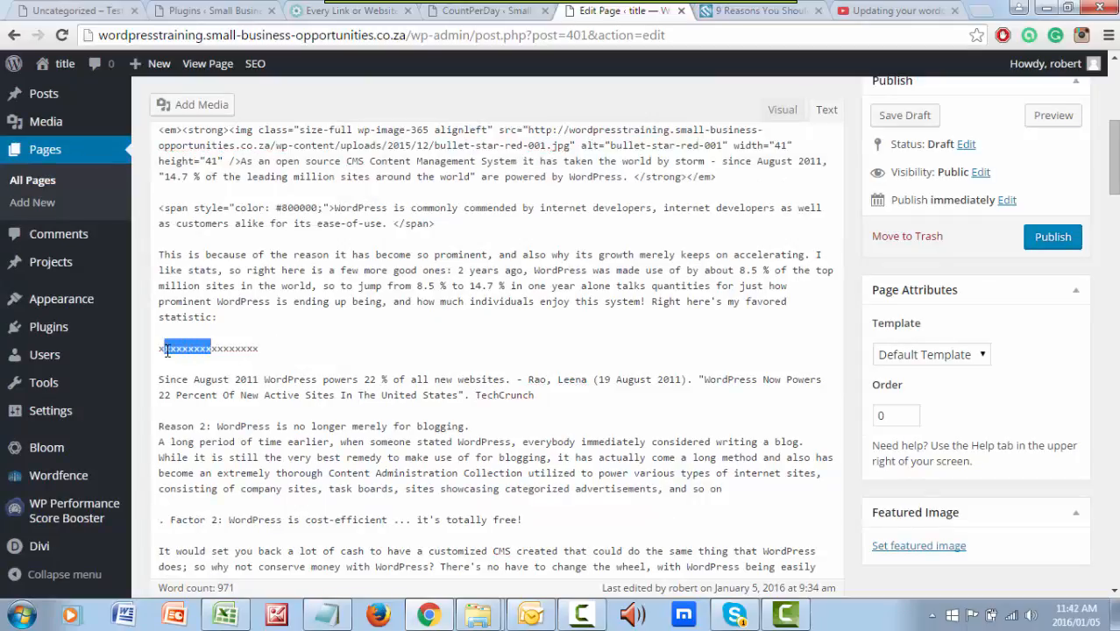
{"action": "left_click", "coordinate": [242, 348]}
{"action": "left_click_drag", "start_coordinate": [260, 349], "coordinate": [160, 349]}
{"action": "right_click", "coordinate": [162, 351]}
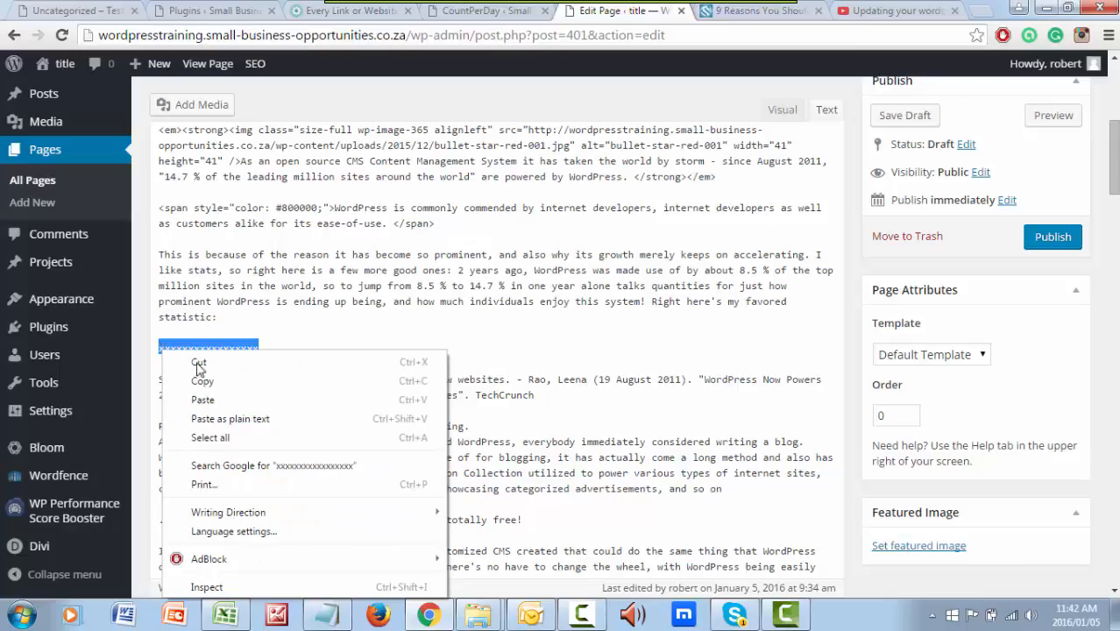
{"action": "left_click", "coordinate": [211, 396]}
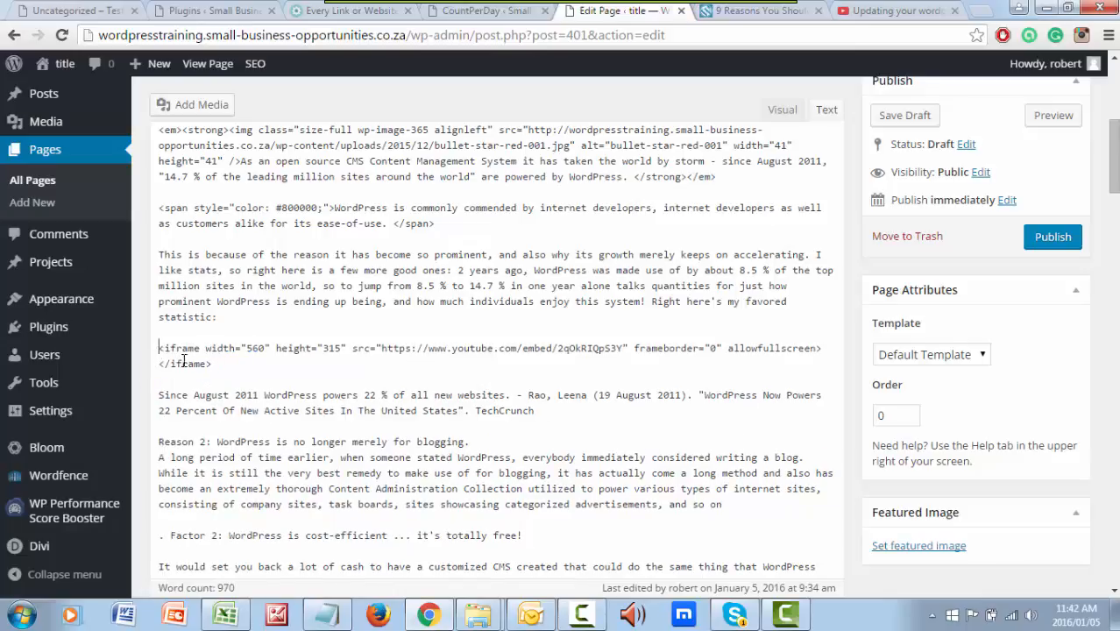
Return to visual editing and centre the embedded video below the Reason 1 text.
{"action": "scroll", "coordinate": [611, 390], "scroll_direction": "up", "scroll_amount": 3}
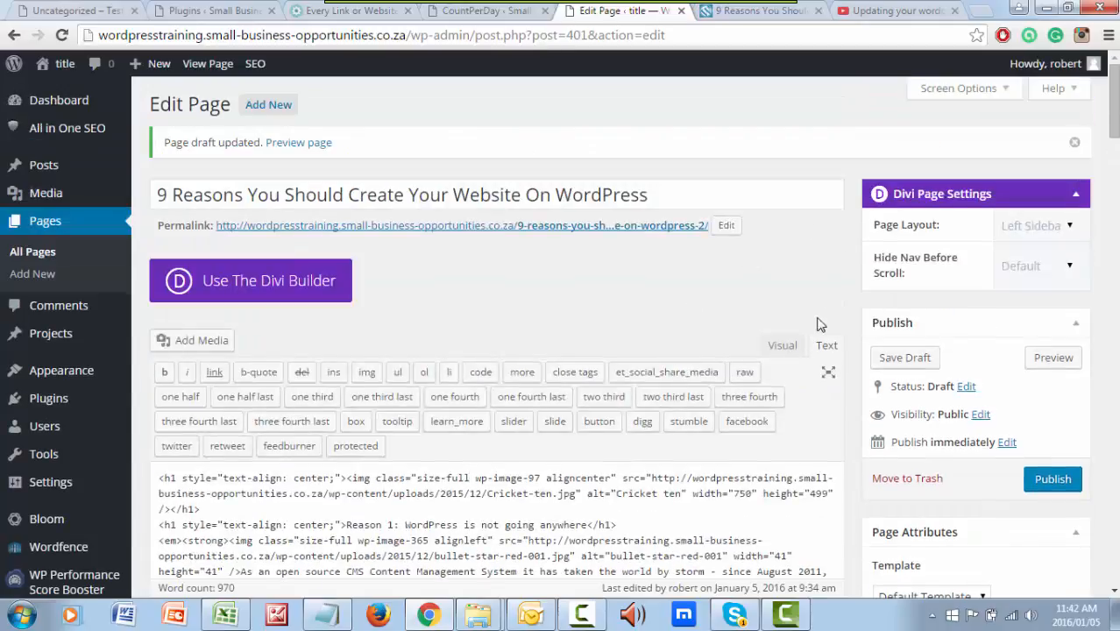
{"action": "left_click", "coordinate": [783, 346]}
{"action": "scroll", "coordinate": [662, 250], "scroll_direction": "down", "scroll_amount": 6}
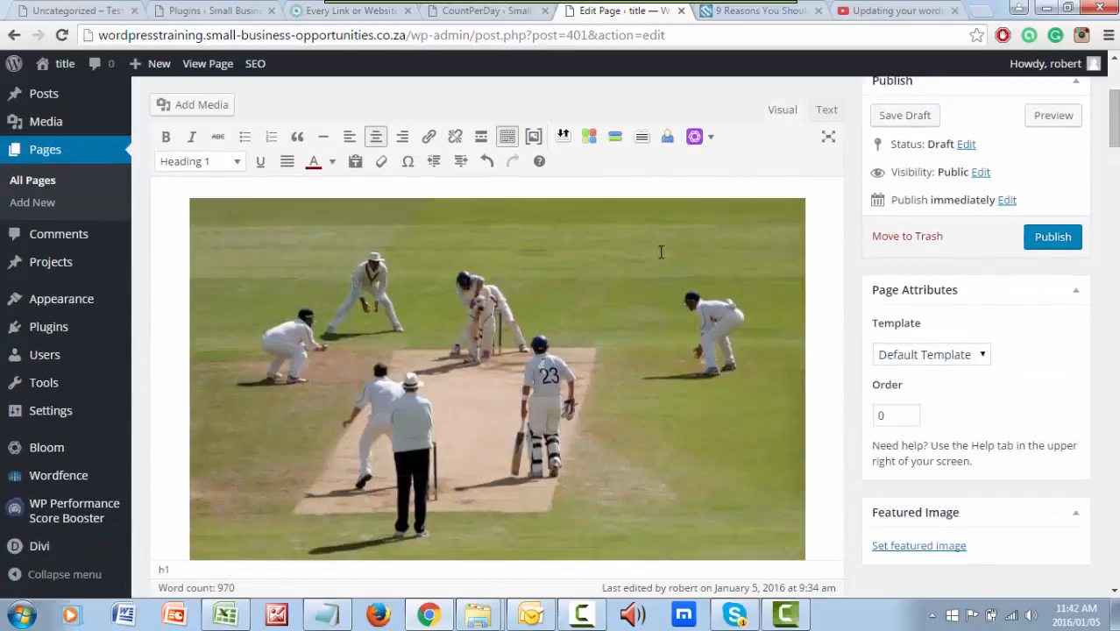
{"action": "scroll", "coordinate": [666, 259], "scroll_direction": "down", "scroll_amount": 5}
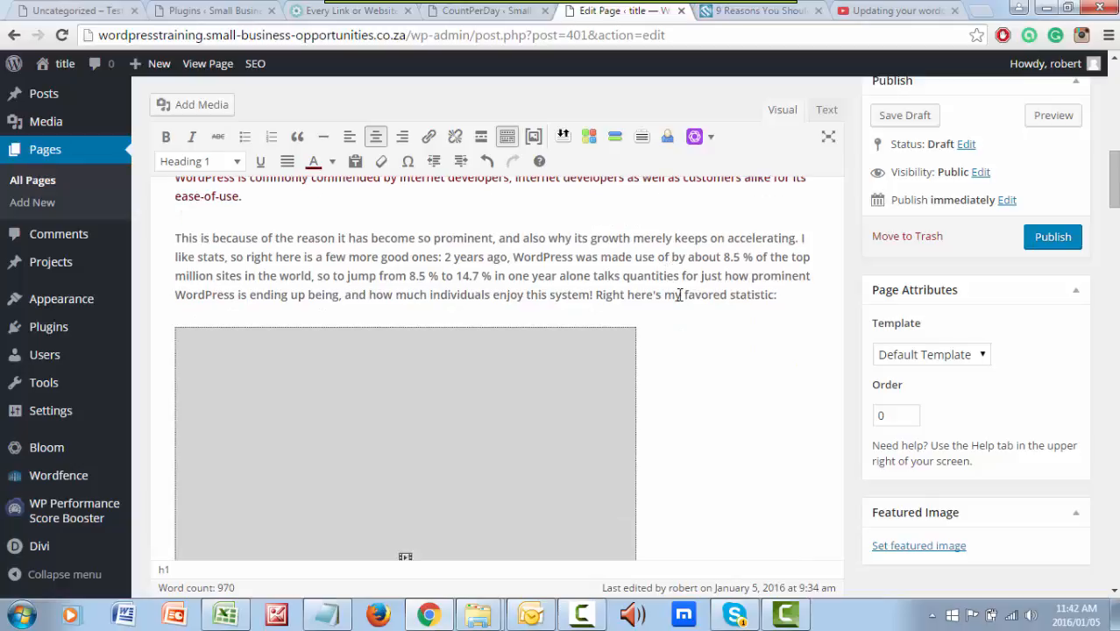
{"action": "left_click", "coordinate": [404, 457]}
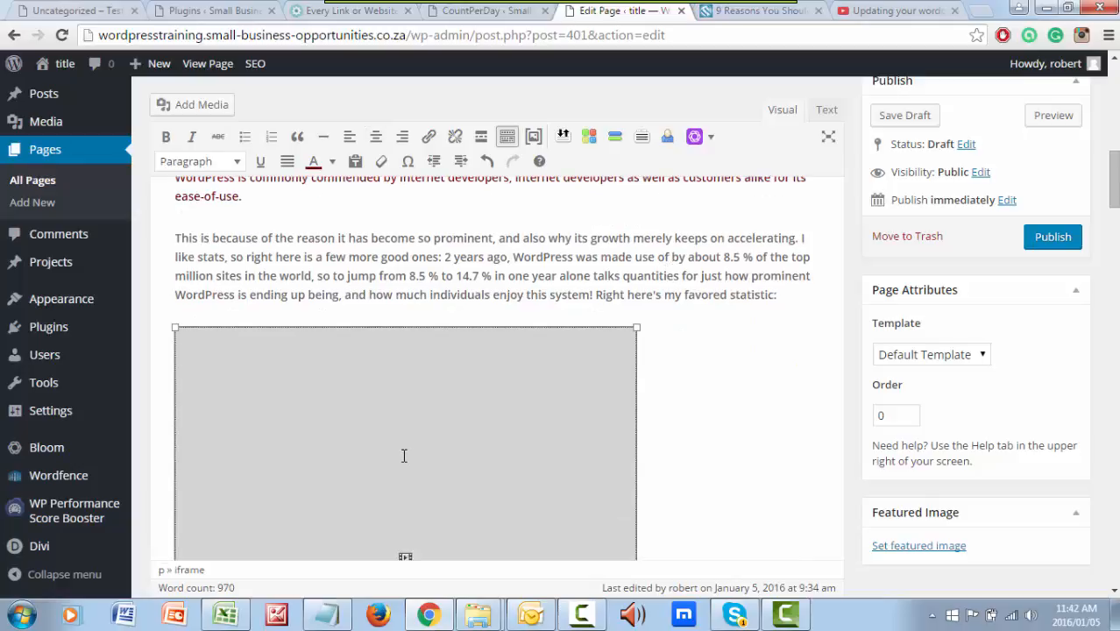
{"action": "left_click", "coordinate": [375, 136]}
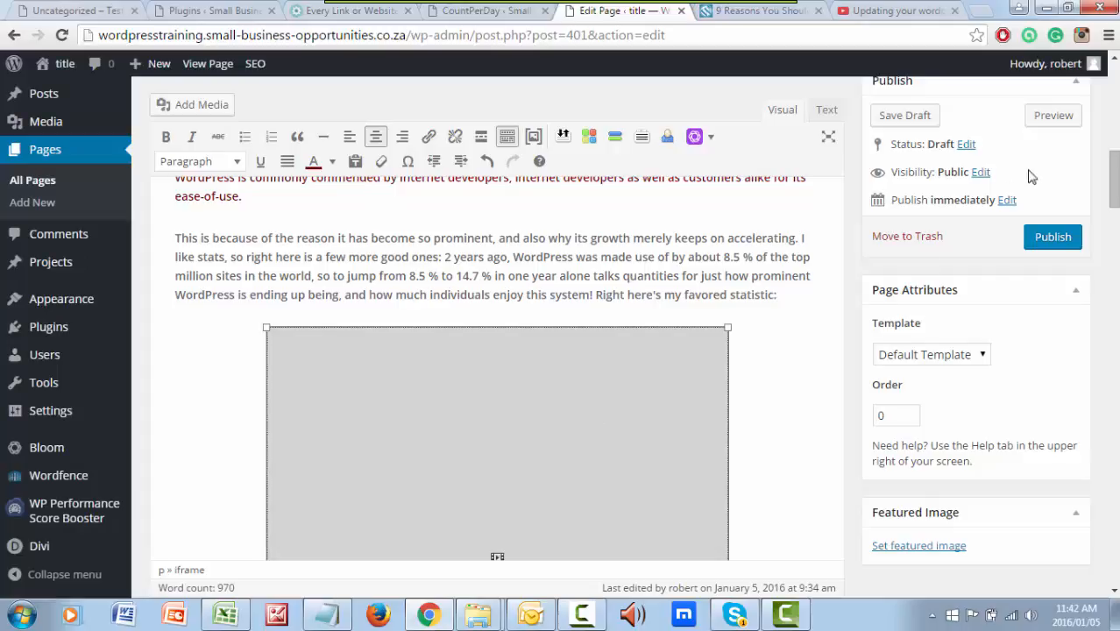
Preview the page and examine how the embedded video and the cricket image appear within the article.
{"action": "left_click", "coordinate": [1050, 119]}
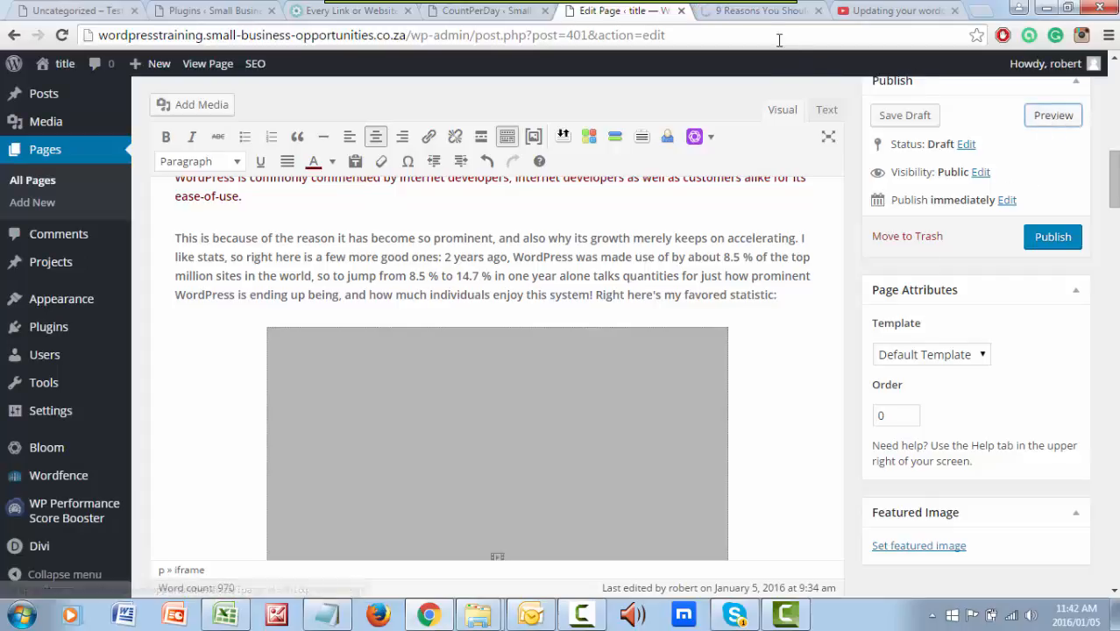
{"action": "left_click", "coordinate": [732, 11]}
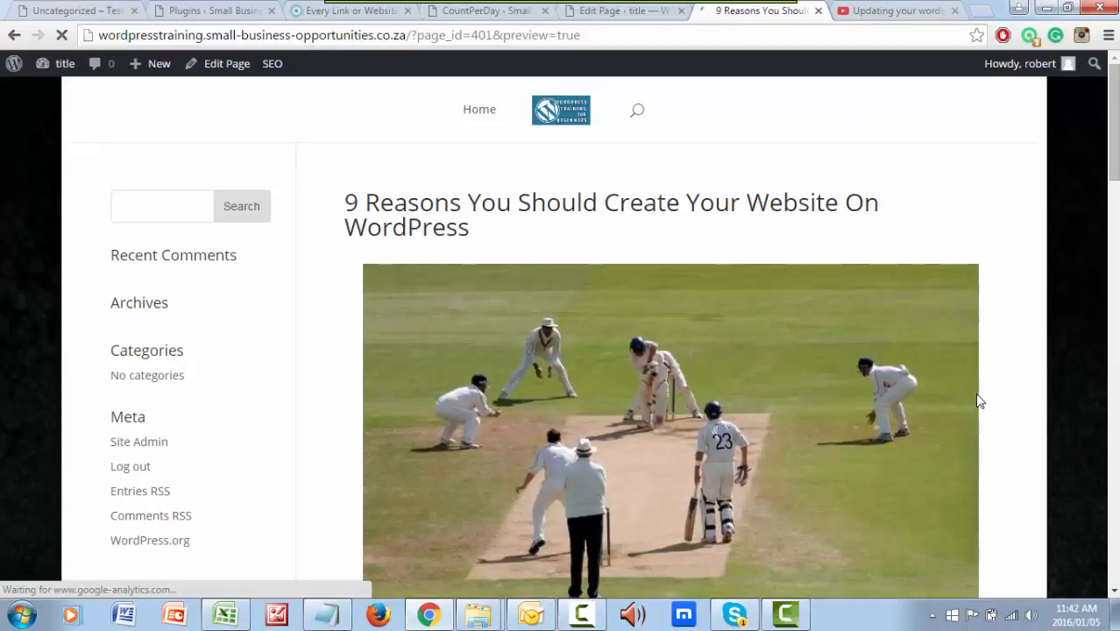
{"action": "scroll", "coordinate": [567, 240], "scroll_direction": "down", "scroll_amount": 5}
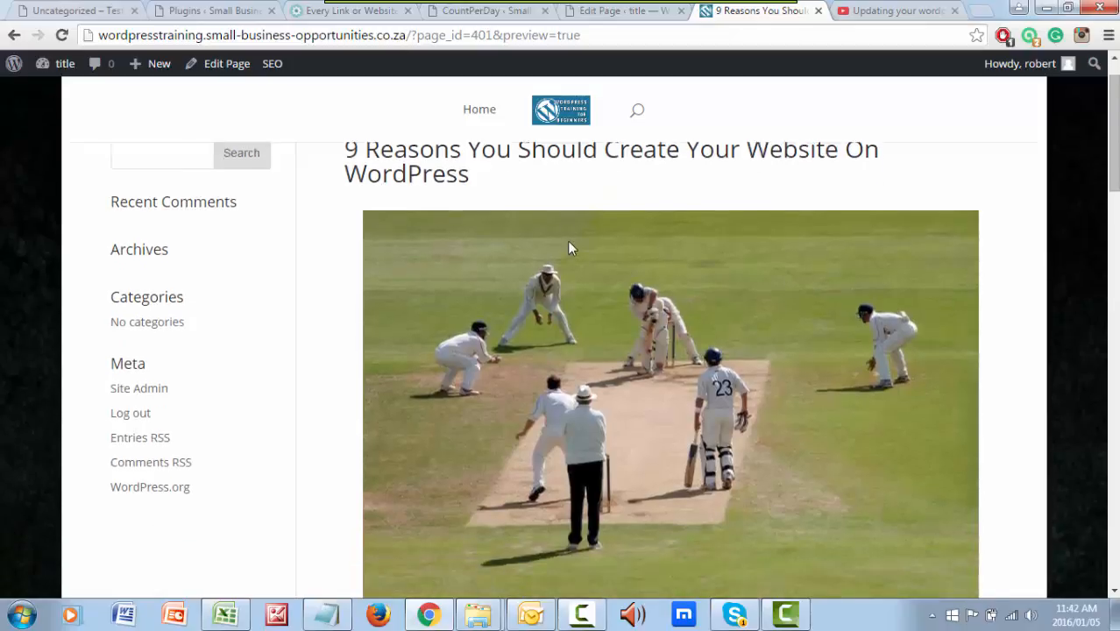
{"action": "scroll", "coordinate": [791, 283], "scroll_direction": "down", "scroll_amount": 4}
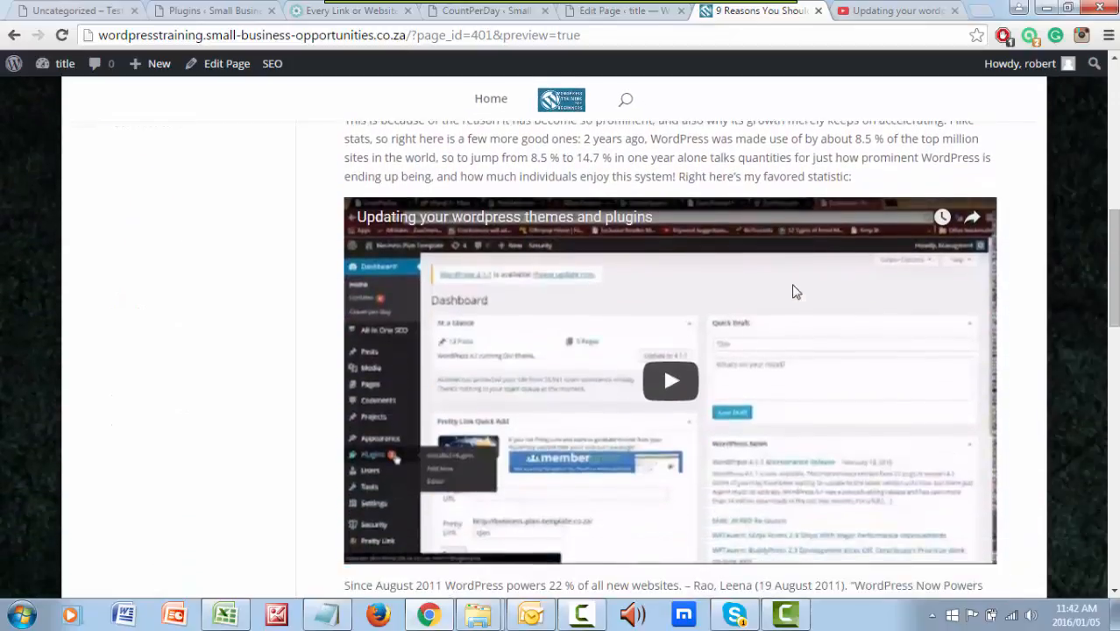
{"action": "scroll", "coordinate": [796, 289], "scroll_direction": "up", "scroll_amount": 6}
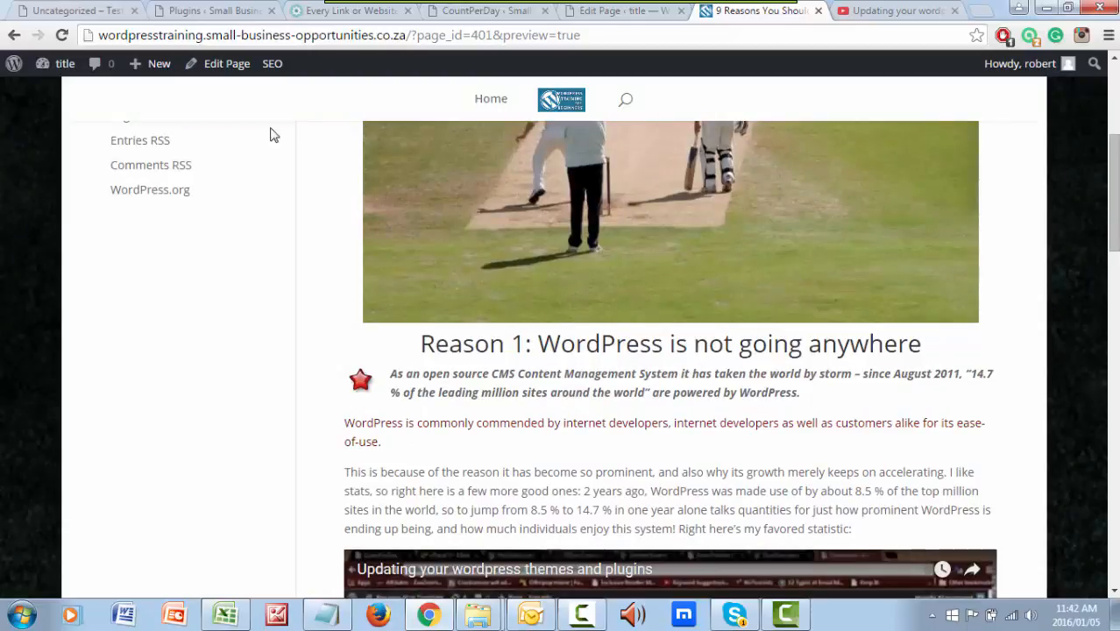
On the Small Business Opportunities site, open the Content Creation Training page and copy its full web address.
{"action": "left_click", "coordinate": [344, 13]}
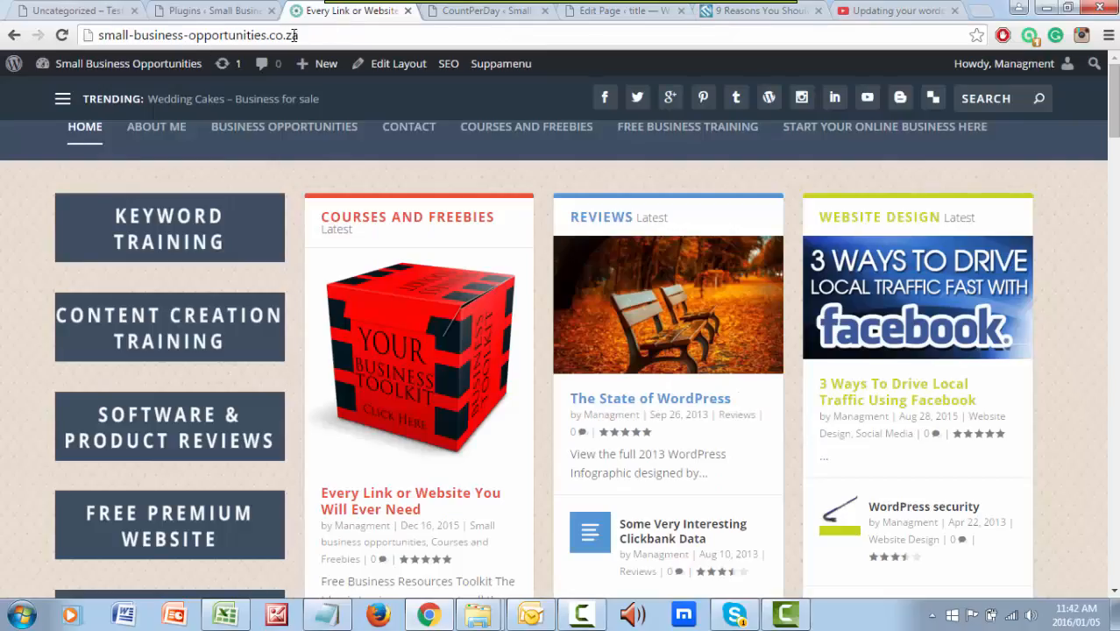
{"action": "left_click", "coordinate": [297, 35]}
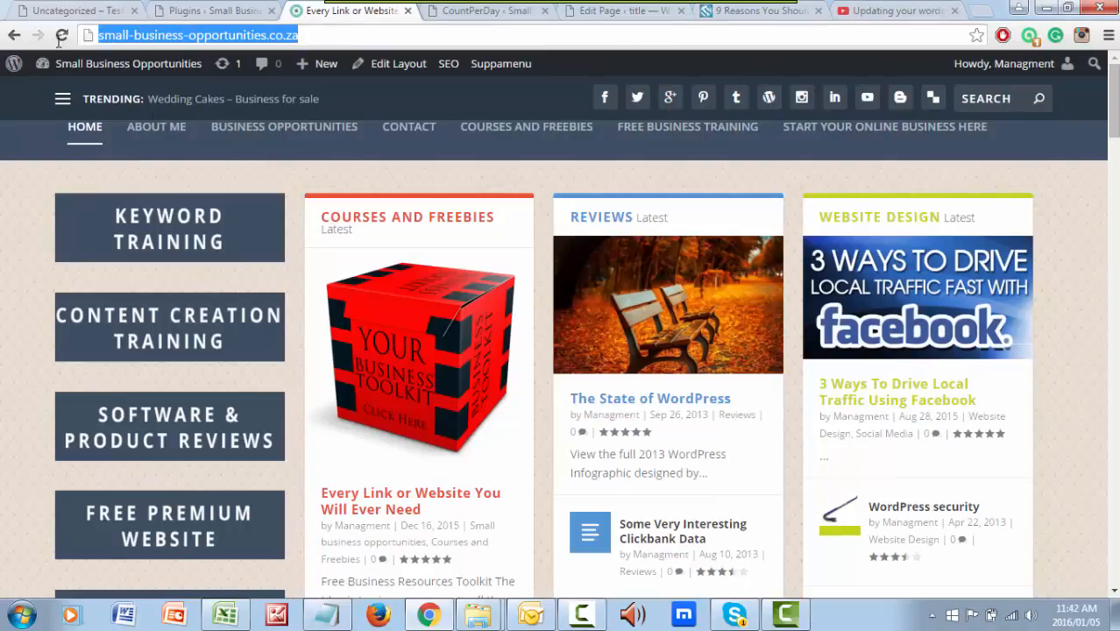
{"action": "left_click", "coordinate": [159, 325]}
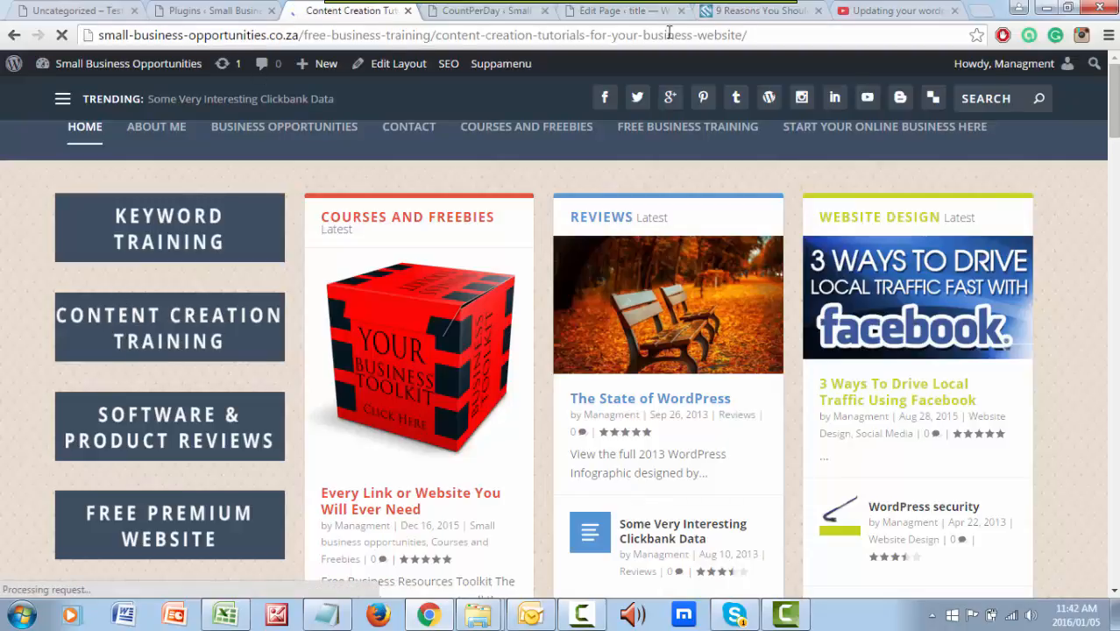
{"action": "left_click_drag", "start_coordinate": [746, 35], "coordinate": [76, 39]}
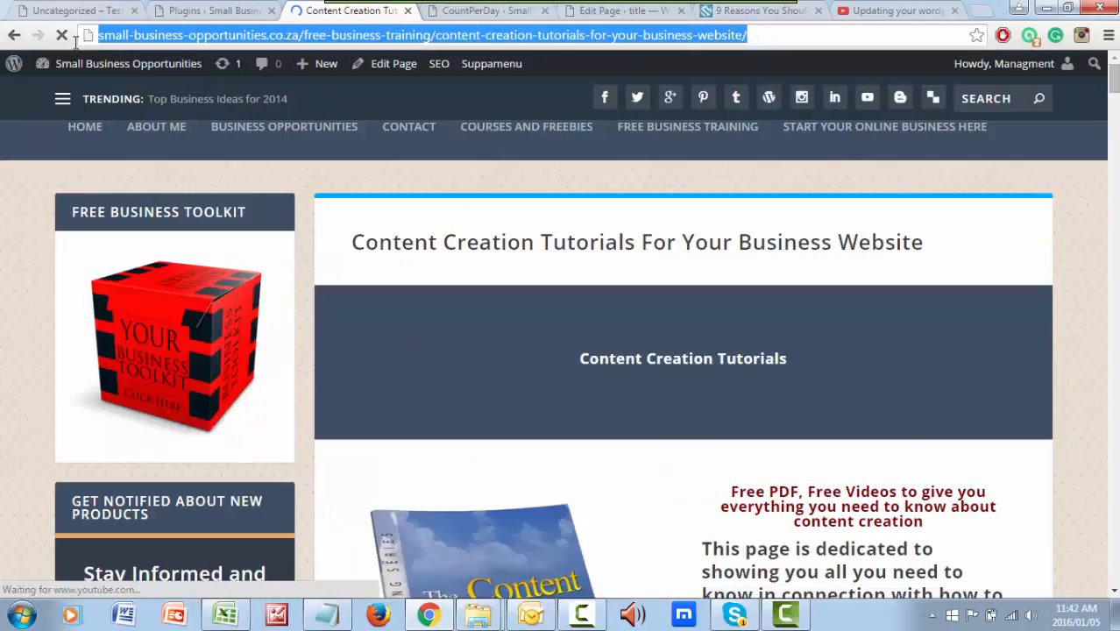
{"action": "right_click", "coordinate": [120, 42]}
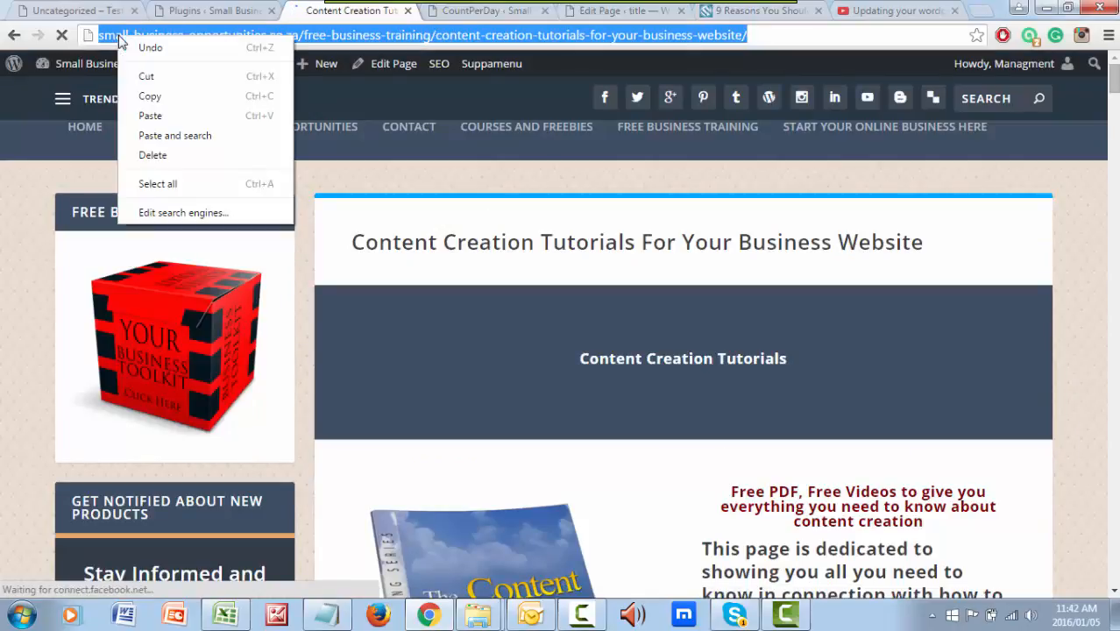
{"action": "left_click", "coordinate": [163, 99]}
Back in the page being edited, add the line "Please go to my page here -" below the paragraph ending in TechCrunch.
{"action": "left_click", "coordinate": [640, 16]}
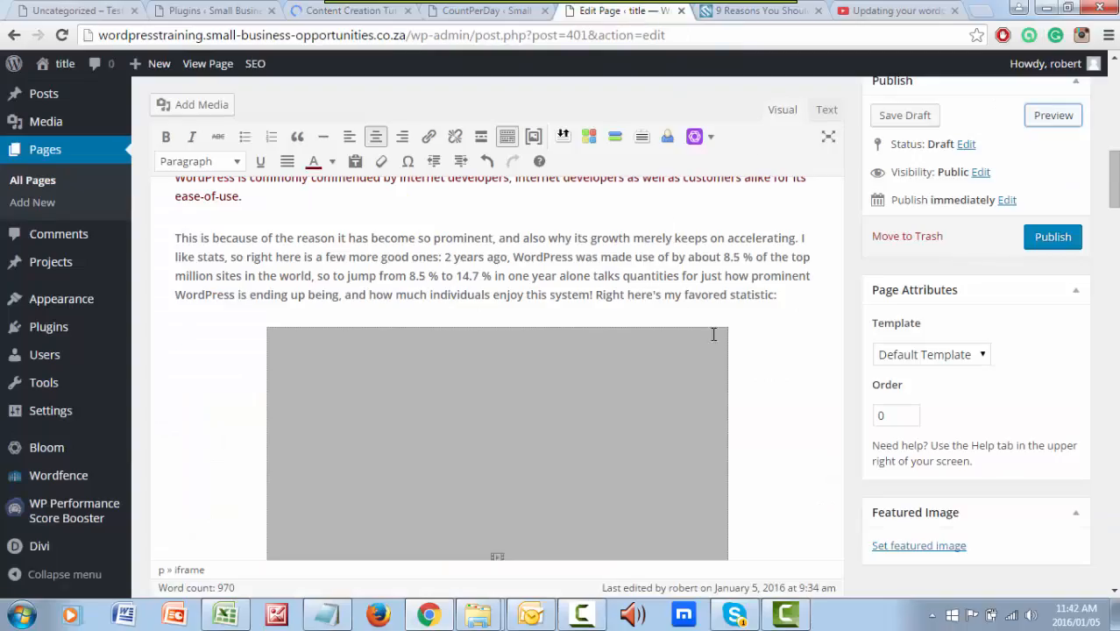
{"action": "scroll", "coordinate": [798, 304], "scroll_direction": "down", "scroll_amount": 5}
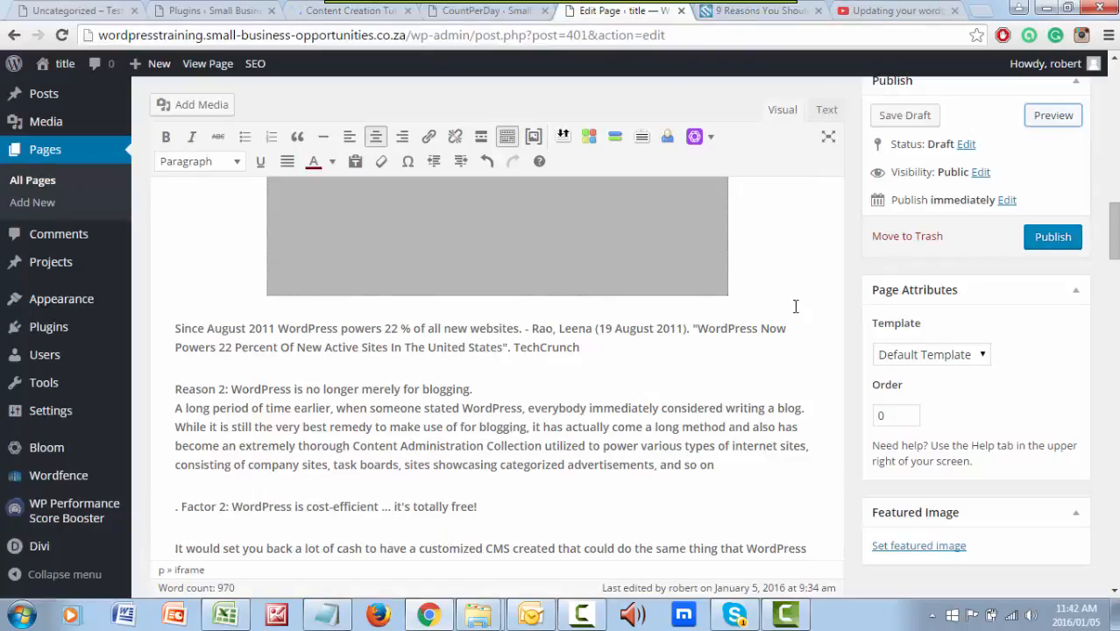
{"action": "triple_click", "coordinate": [598, 349]}
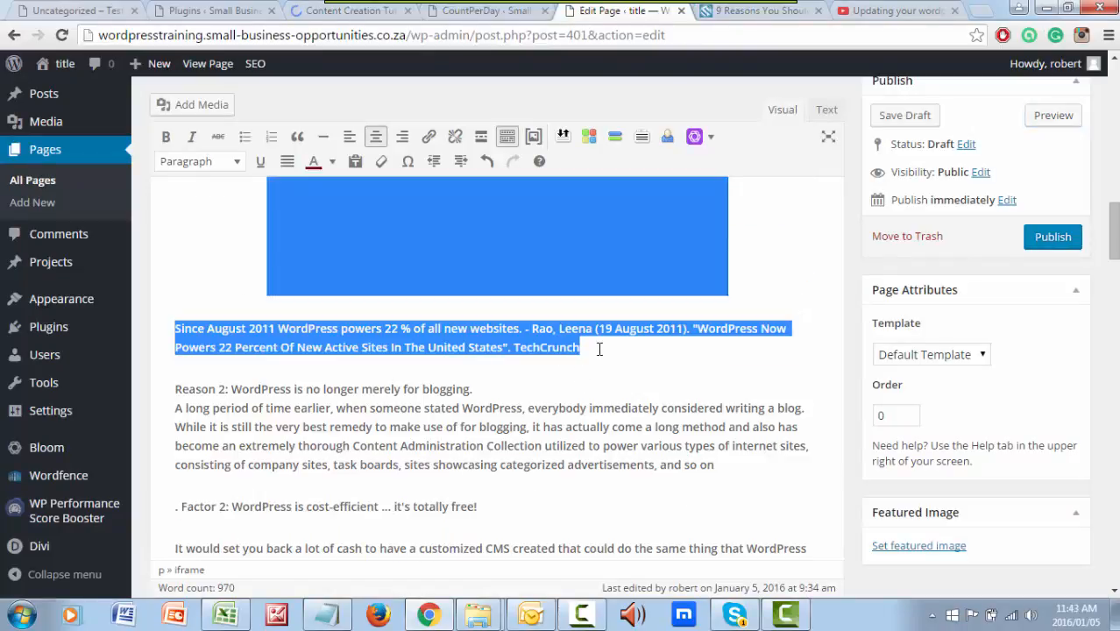
{"action": "left_click", "coordinate": [599, 349]}
{"action": "key", "text": "Return"}
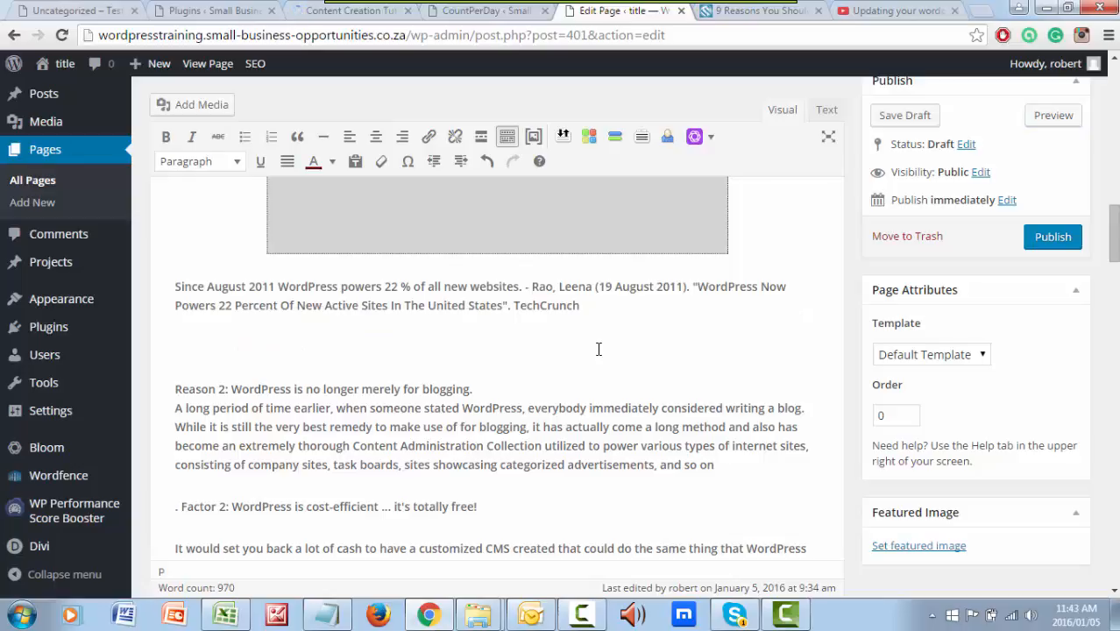
{"action": "type", "text": "Please go to my page "}
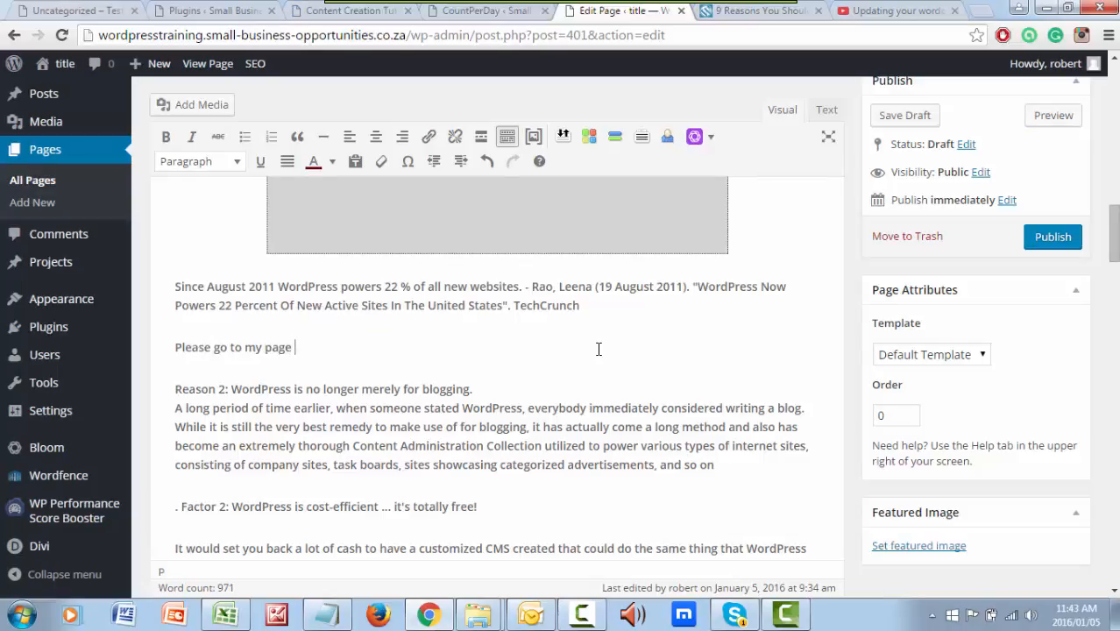
{"action": "type", "text": "here -"}
{"action": "right_click", "coordinate": [346, 351]}
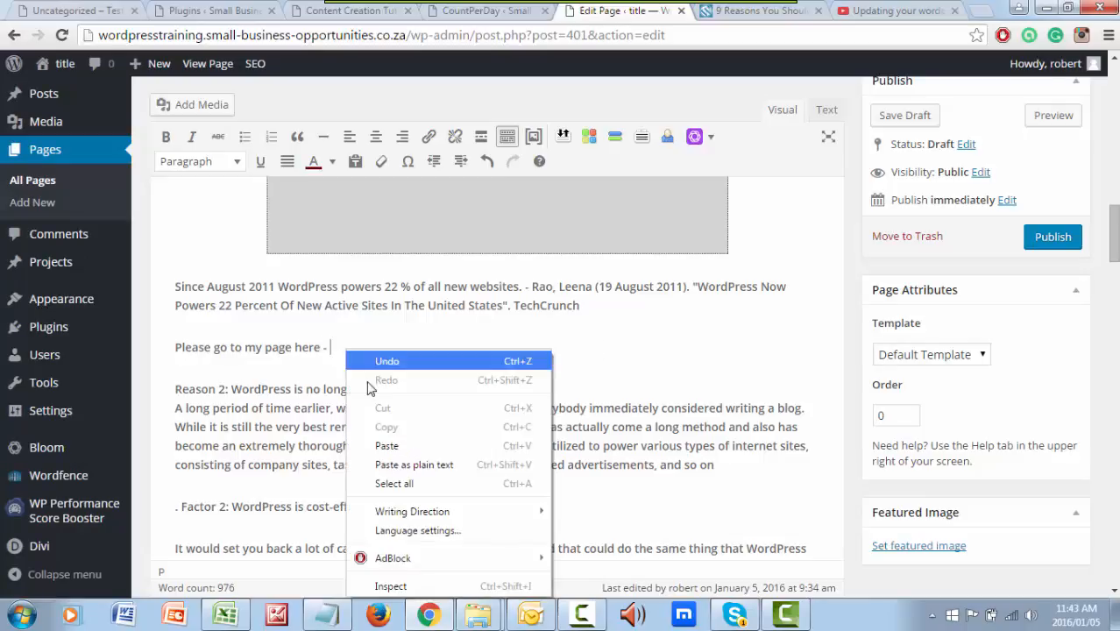
{"action": "left_click", "coordinate": [339, 354]}
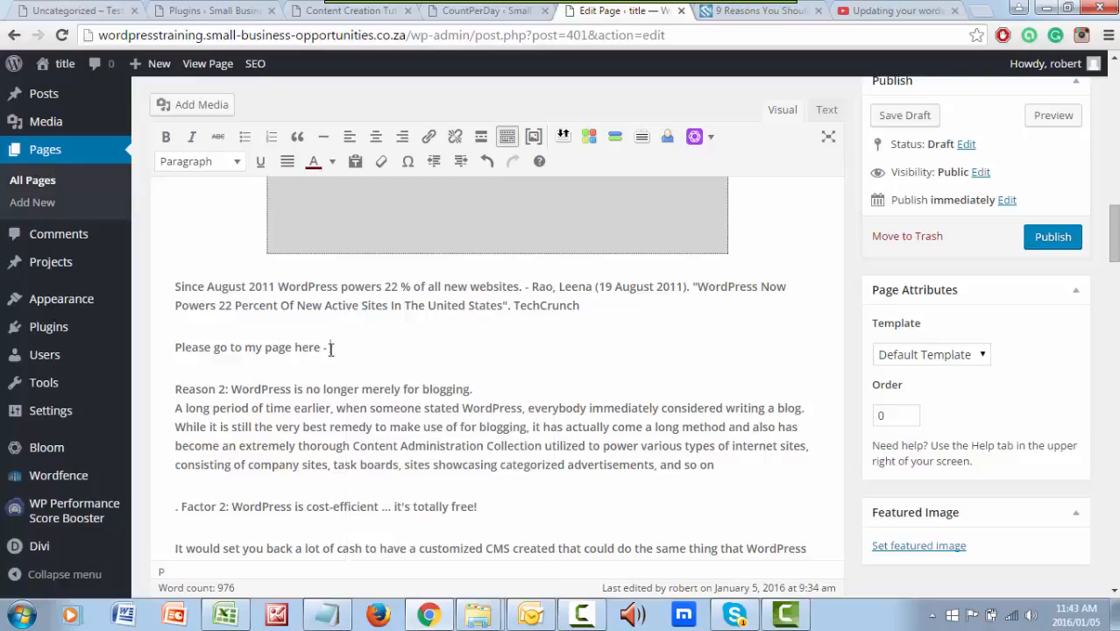
Make the whole line "Please go to my page here -" bold.
{"action": "left_click", "coordinate": [173, 349]}
{"action": "left_click_drag", "start_coordinate": [173, 349], "coordinate": [414, 356]}
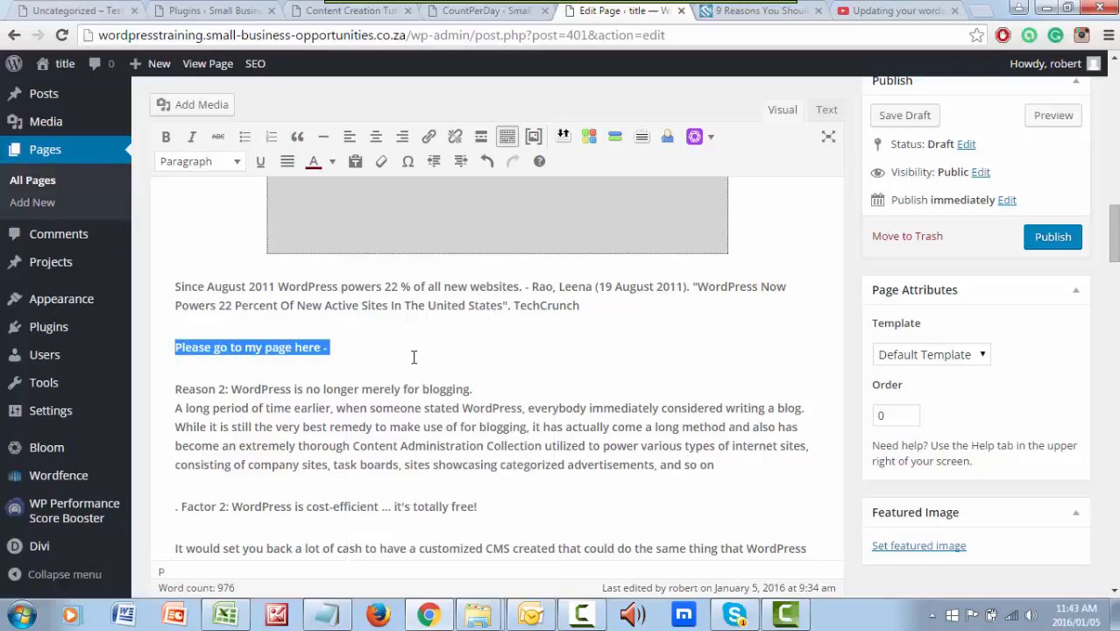
{"action": "left_click", "coordinate": [168, 138]}
Paste the copied content creation address after "Please go to my page here -" and turn it into a link to that same address.
{"action": "left_click", "coordinate": [337, 349]}
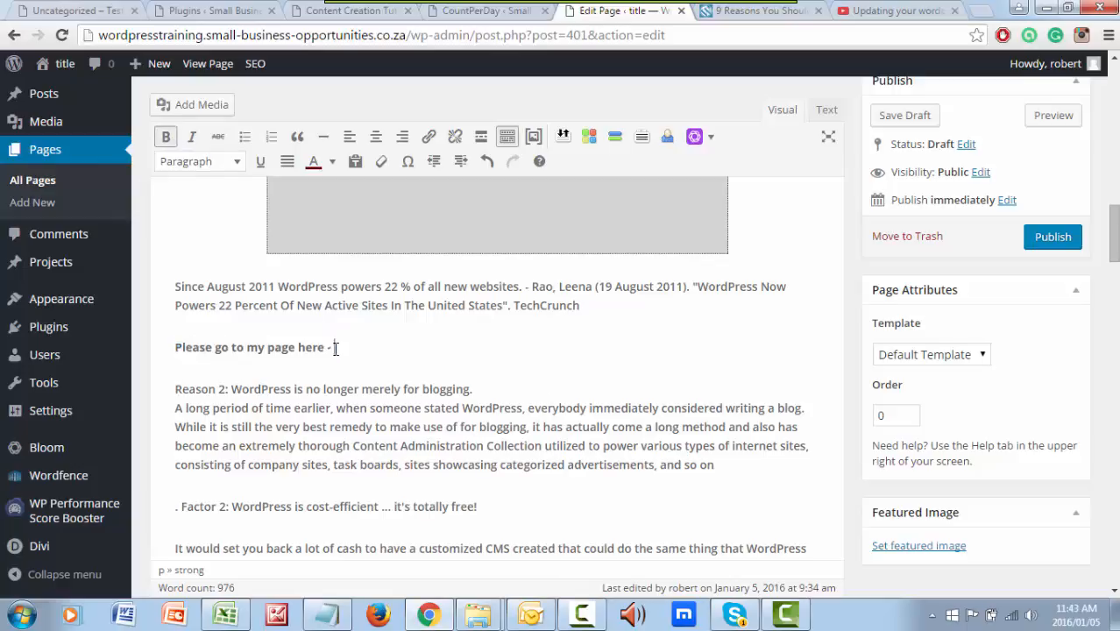
{"action": "right_click", "coordinate": [351, 349]}
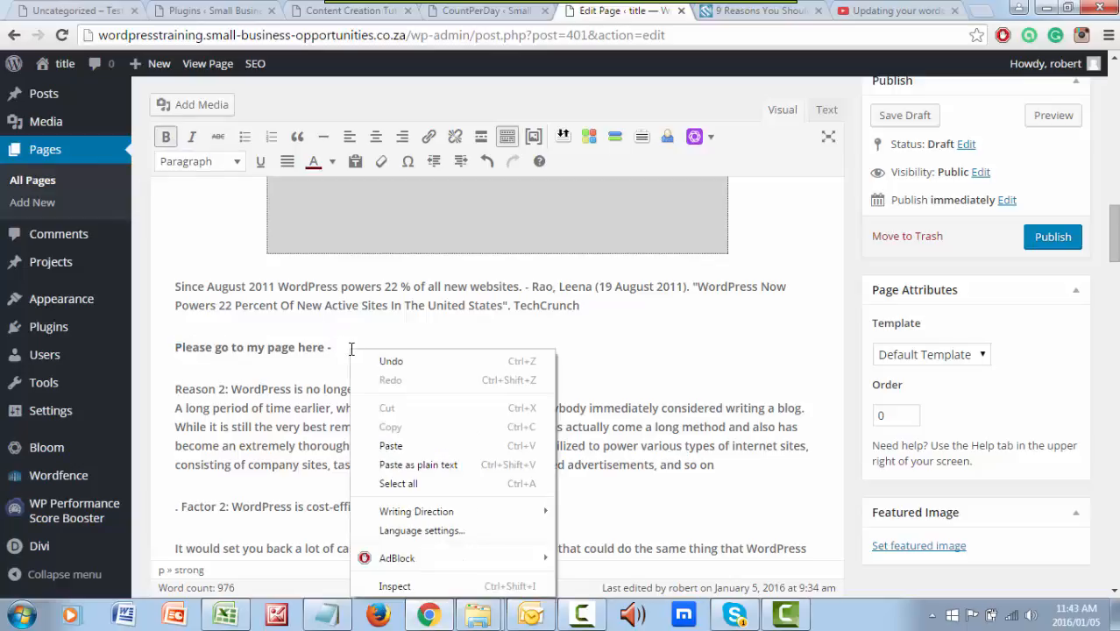
{"action": "left_click", "coordinate": [391, 446]}
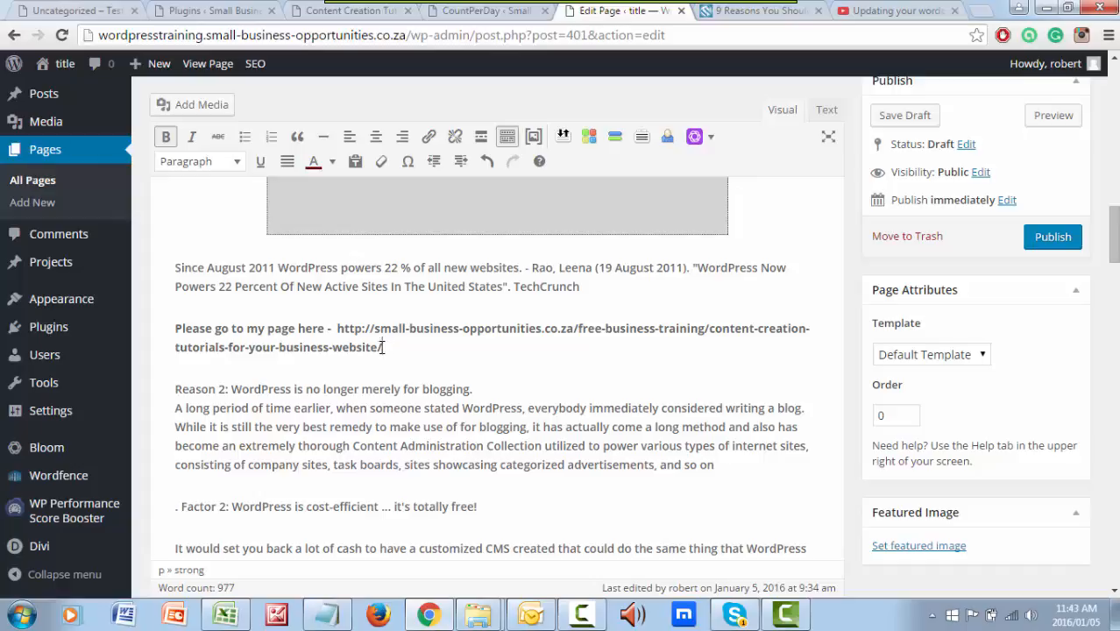
{"action": "left_click_drag", "start_coordinate": [383, 347], "coordinate": [338, 337]}
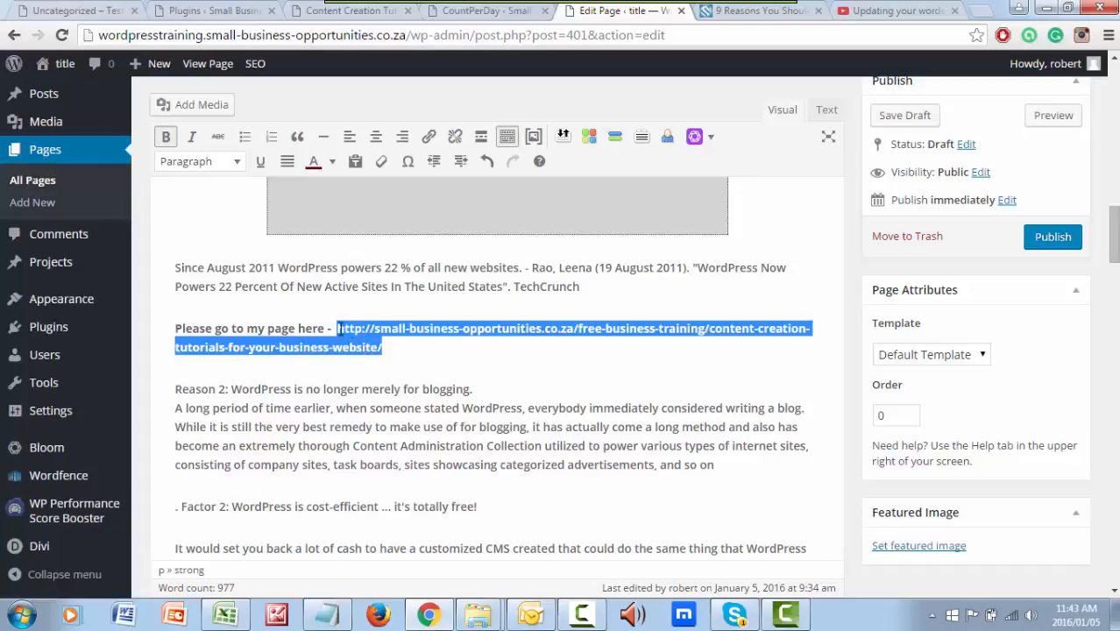
{"action": "left_click", "coordinate": [429, 140]}
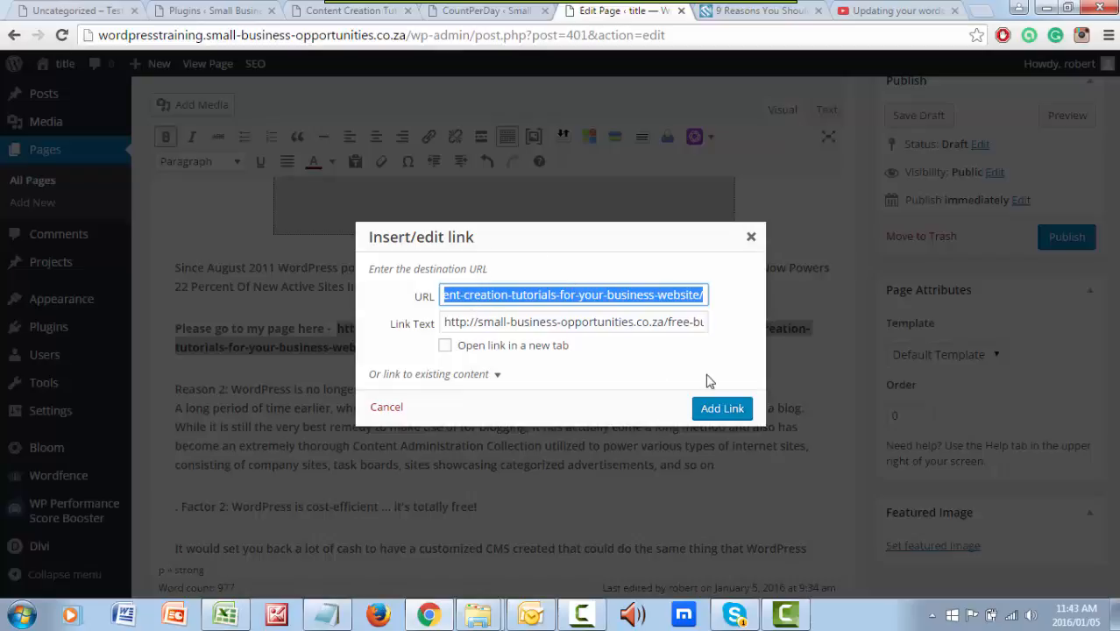
{"action": "left_click", "coordinate": [719, 408]}
{"action": "left_click", "coordinate": [554, 369]}
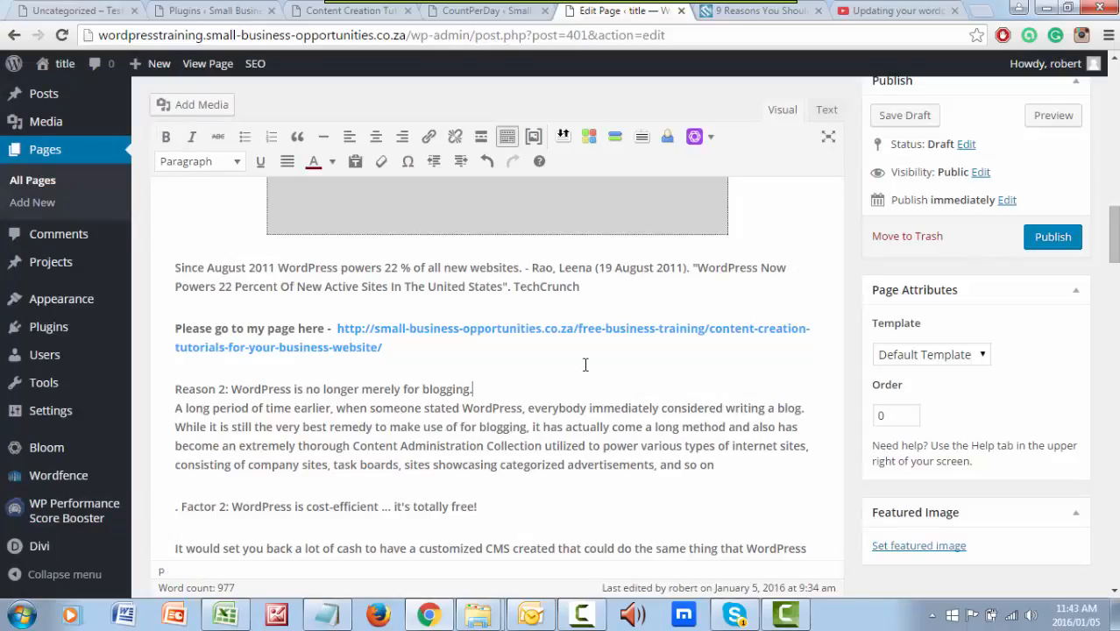
Replace the linked web address after "Please go to my page here -" with the text "Content Creation Page".
{"action": "left_click", "coordinate": [383, 347]}
{"action": "left_click_drag", "start_coordinate": [383, 347], "coordinate": [334, 327]}
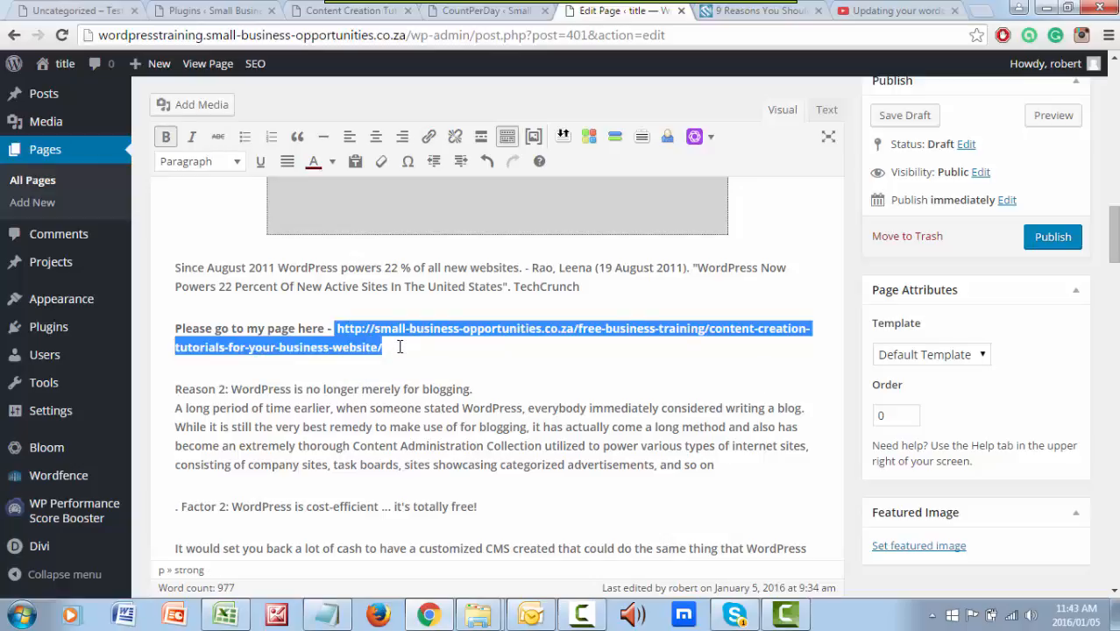
{"action": "key", "text": "BackSpace"}
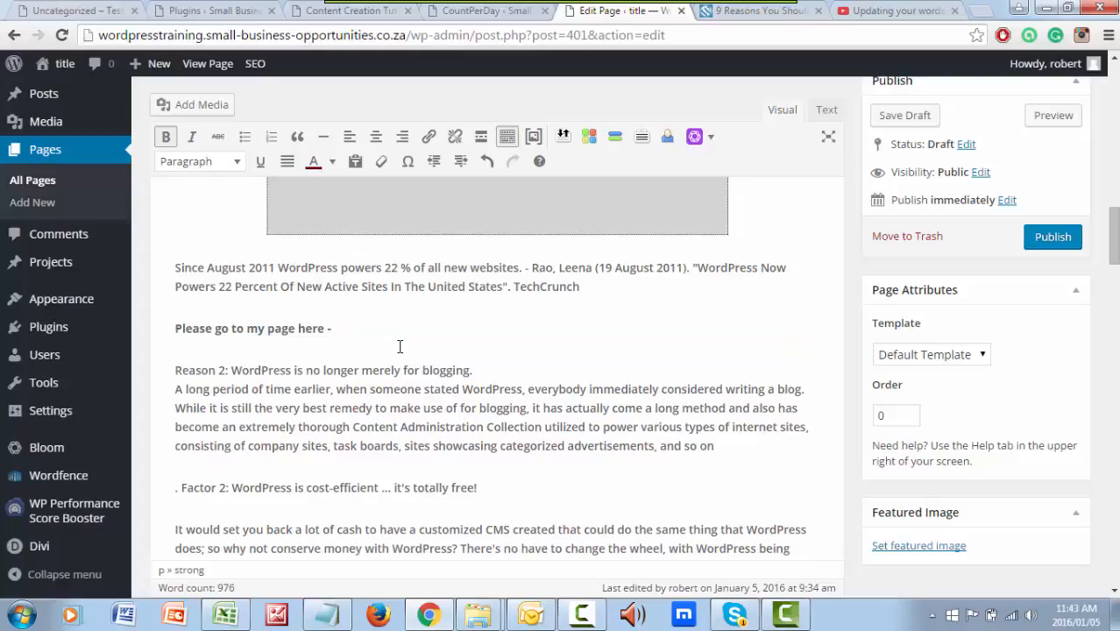
{"action": "type", "text": "Content Creation page"}
{"action": "key", "text": "BackSpace"}
{"action": "key", "text": "BackSpace"}
{"action": "key", "text": "BackSpace"}
{"action": "type", "text": "age"}
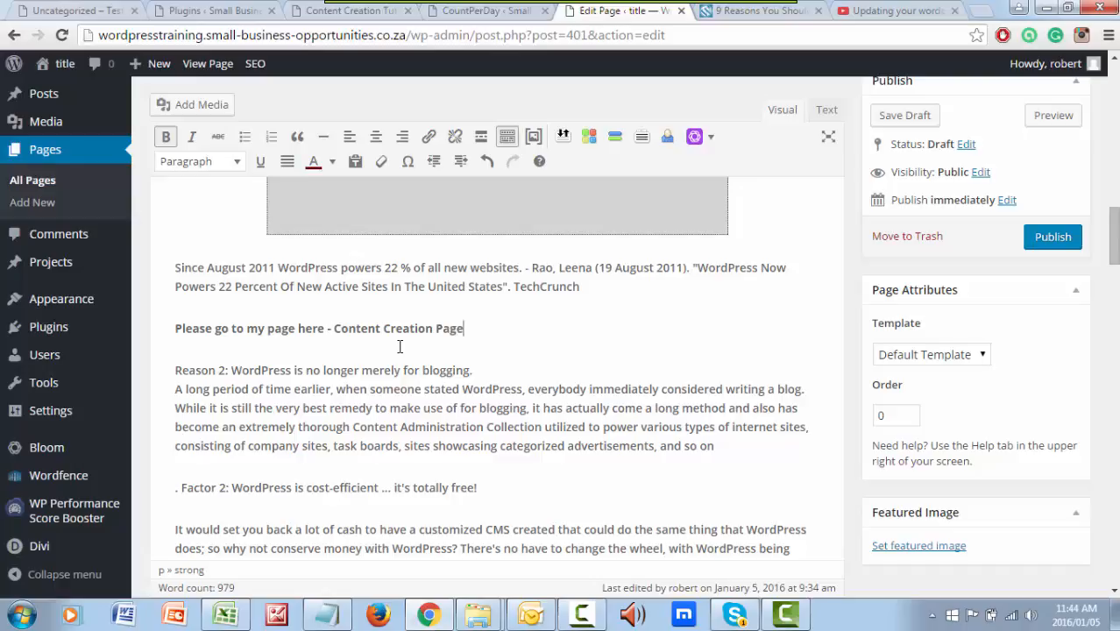
Link the text "Content Creation Page" to the copied content creation tutorials address, set to open in a new tab.
{"action": "left_click_drag", "start_coordinate": [463, 327], "coordinate": [337, 326]}
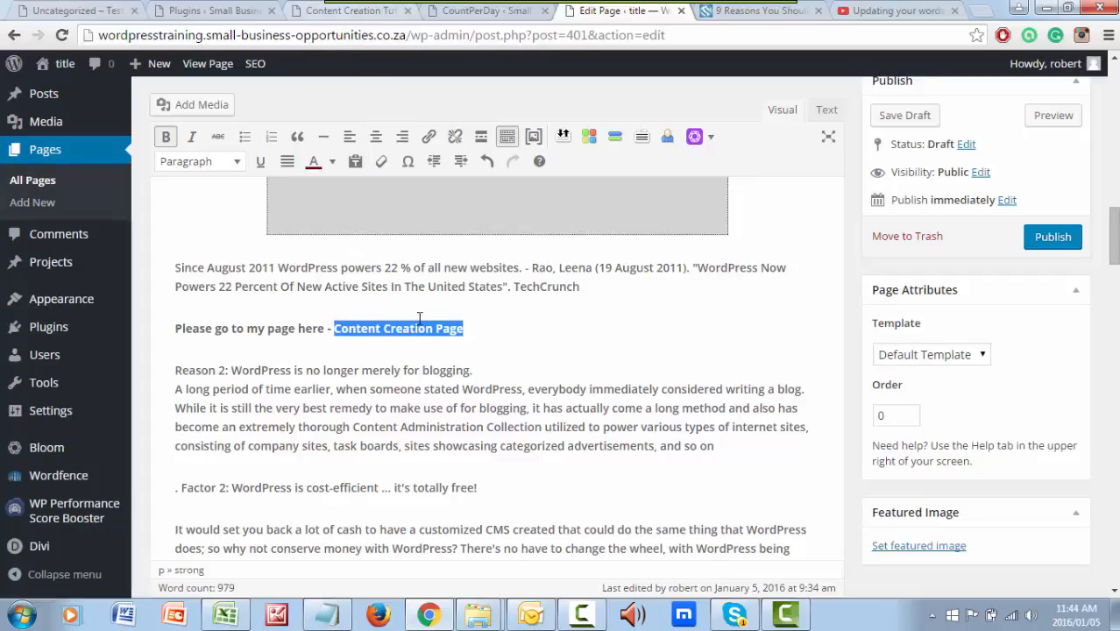
{"action": "left_click", "coordinate": [429, 136]}
{"action": "right_click", "coordinate": [481, 294]}
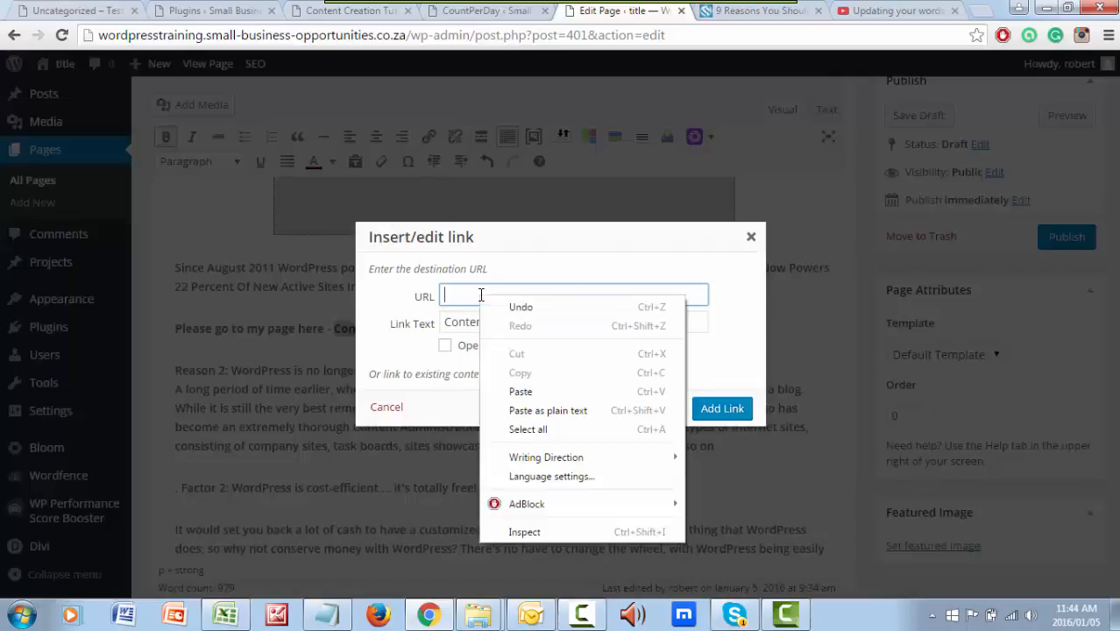
{"action": "left_click", "coordinate": [522, 392]}
{"action": "left_click", "coordinate": [444, 346]}
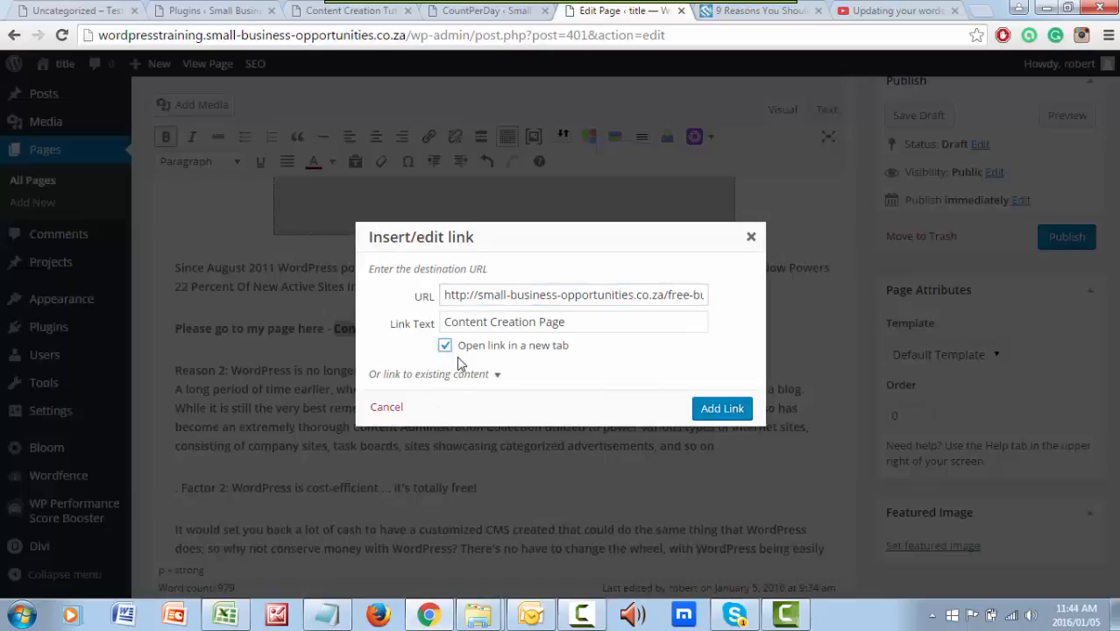
{"action": "left_click", "coordinate": [722, 409]}
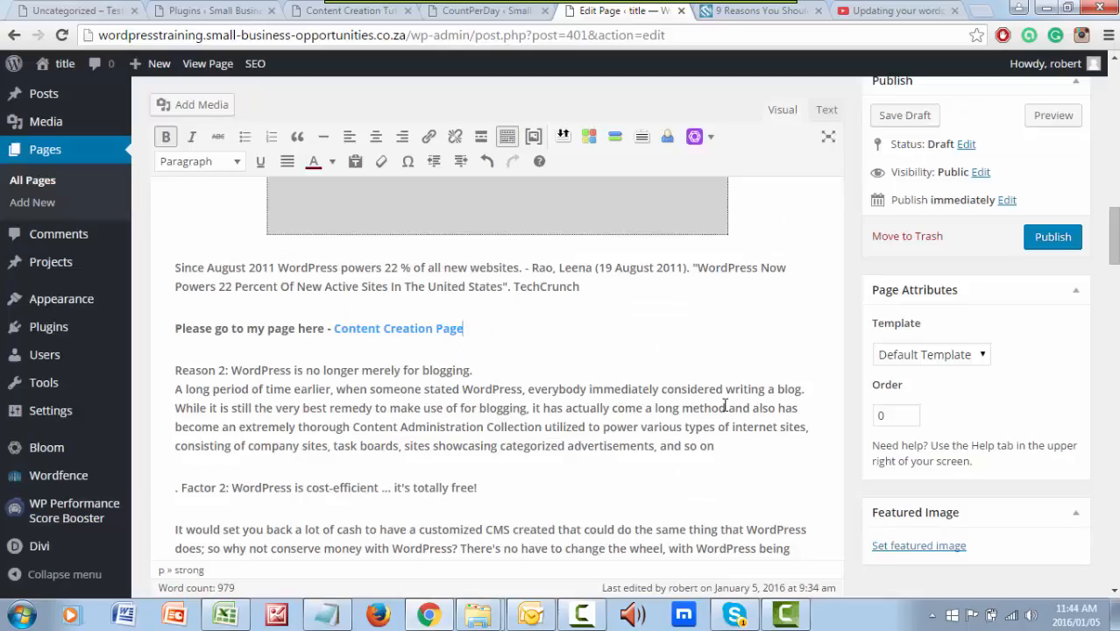
Preview the updated page and examine the "Content Creation Page" link and the article text around it.
{"action": "scroll", "coordinate": [831, 263], "scroll_direction": "up", "scroll_amount": 3}
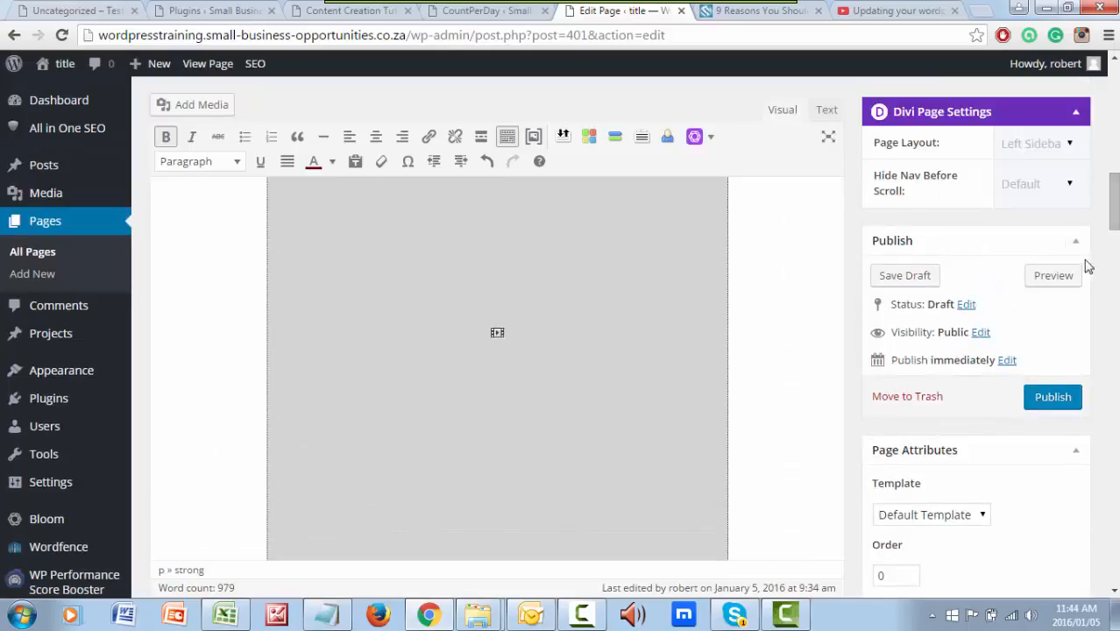
{"action": "left_click", "coordinate": [1055, 275]}
{"action": "left_click", "coordinate": [764, 18]}
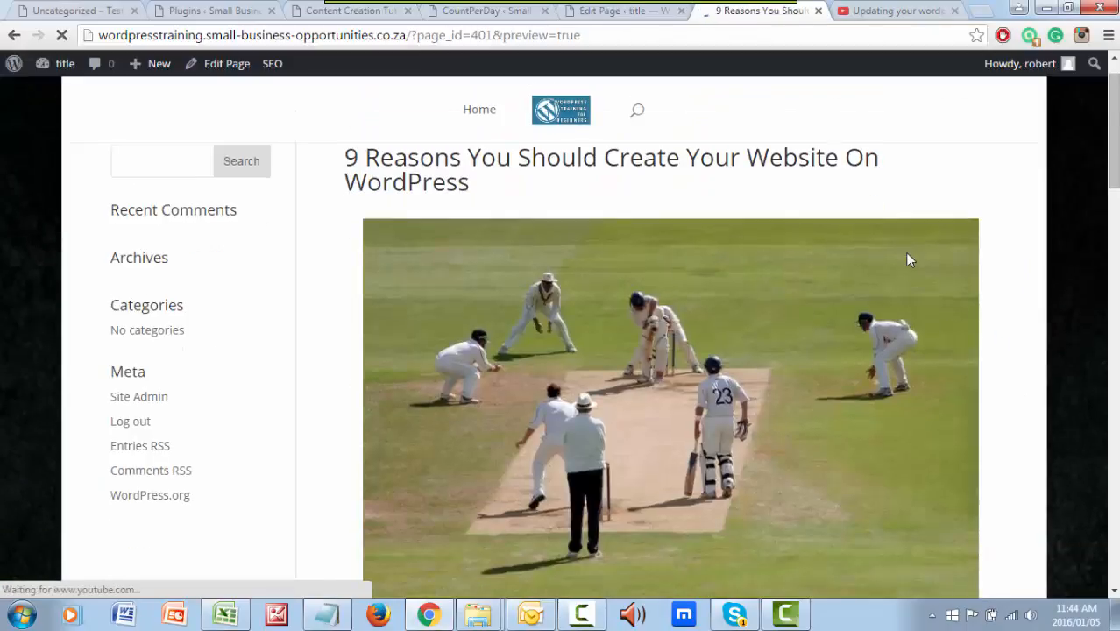
{"action": "scroll", "coordinate": [898, 263], "scroll_direction": "down", "scroll_amount": 10}
{"action": "scroll", "coordinate": [897, 289], "scroll_direction": "down", "scroll_amount": 4}
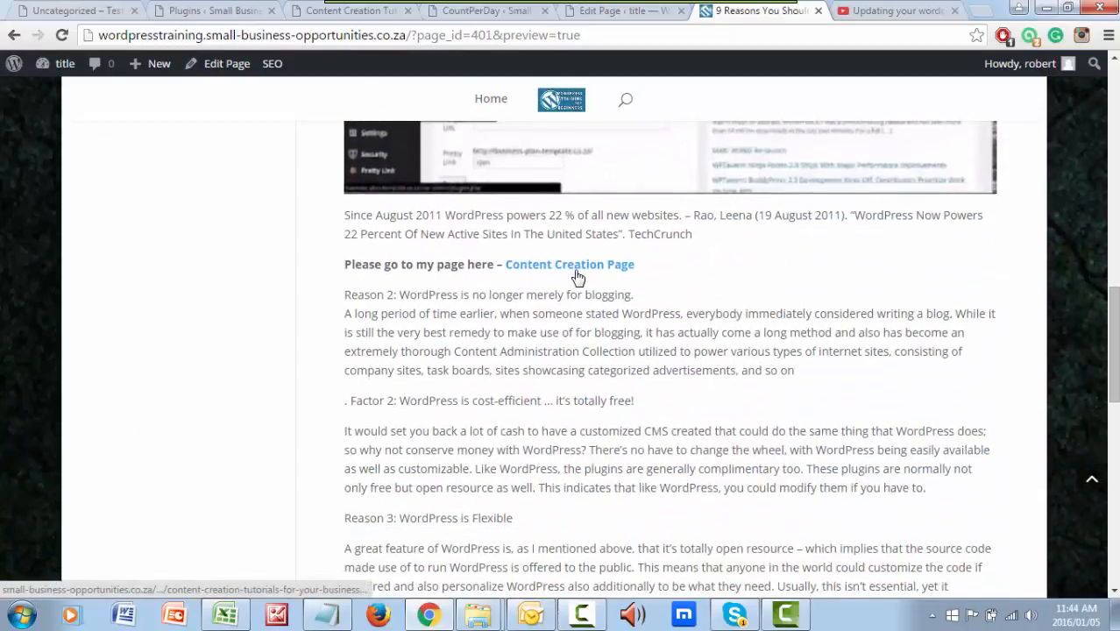
{"action": "left_click_drag", "start_coordinate": [645, 265], "coordinate": [502, 264]}
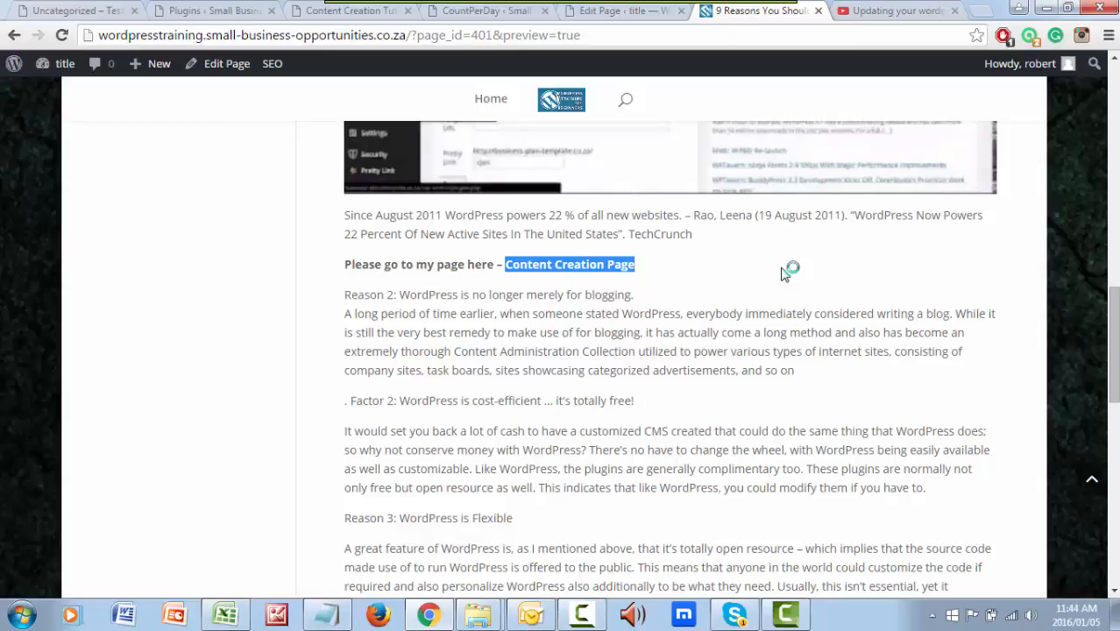
{"action": "left_click", "coordinate": [727, 303]}
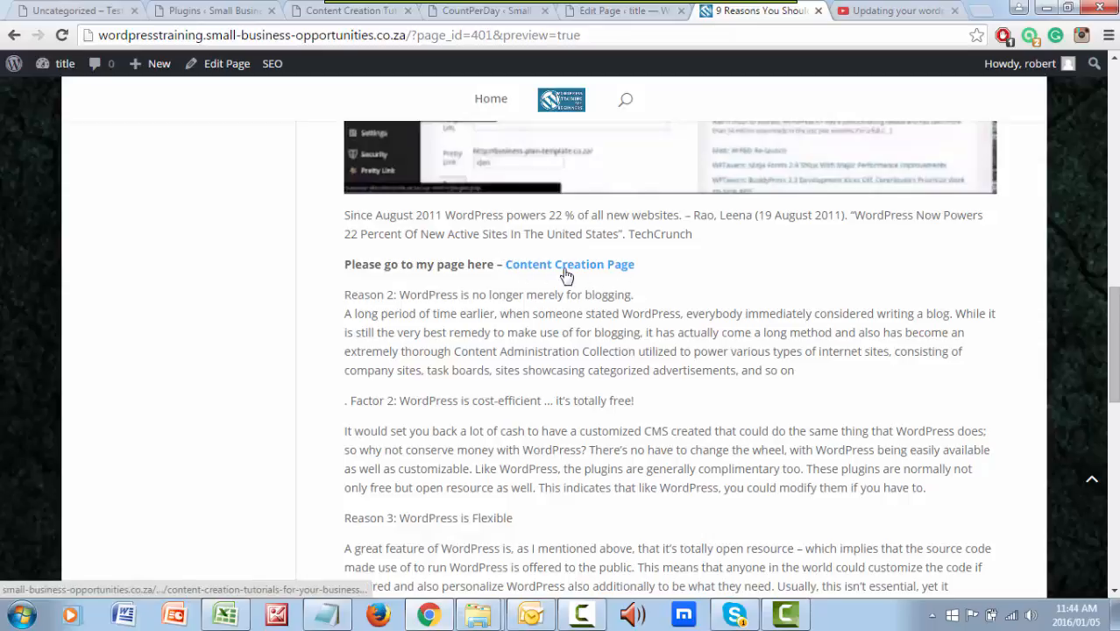
{"action": "scroll", "coordinate": [737, 291], "scroll_direction": "down", "scroll_amount": 1}
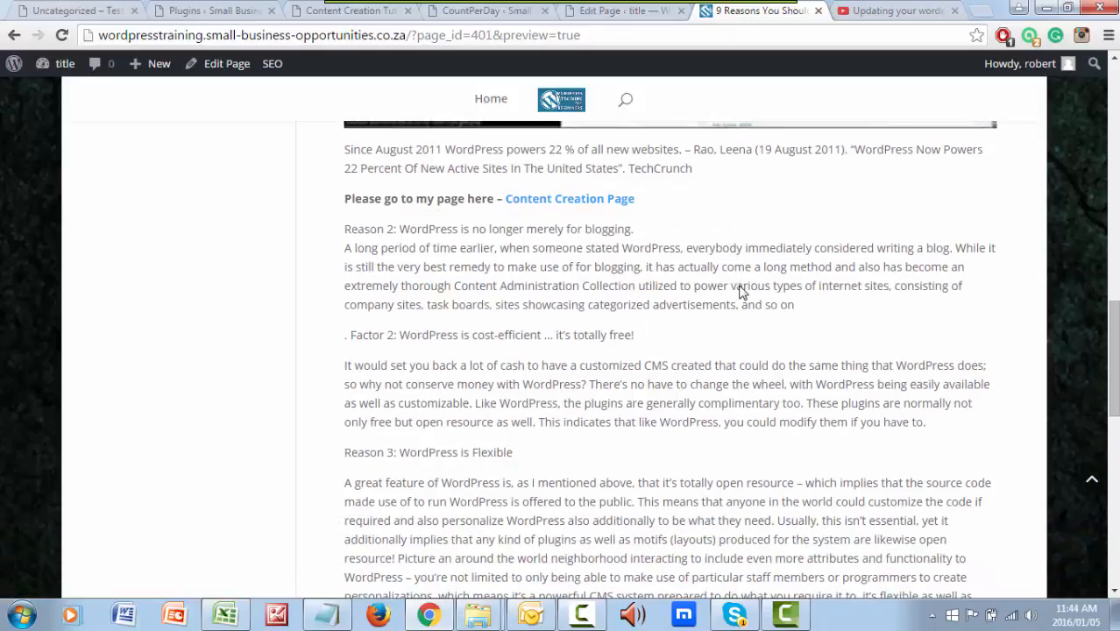
{"action": "scroll", "coordinate": [741, 290], "scroll_direction": "down", "scroll_amount": 10}
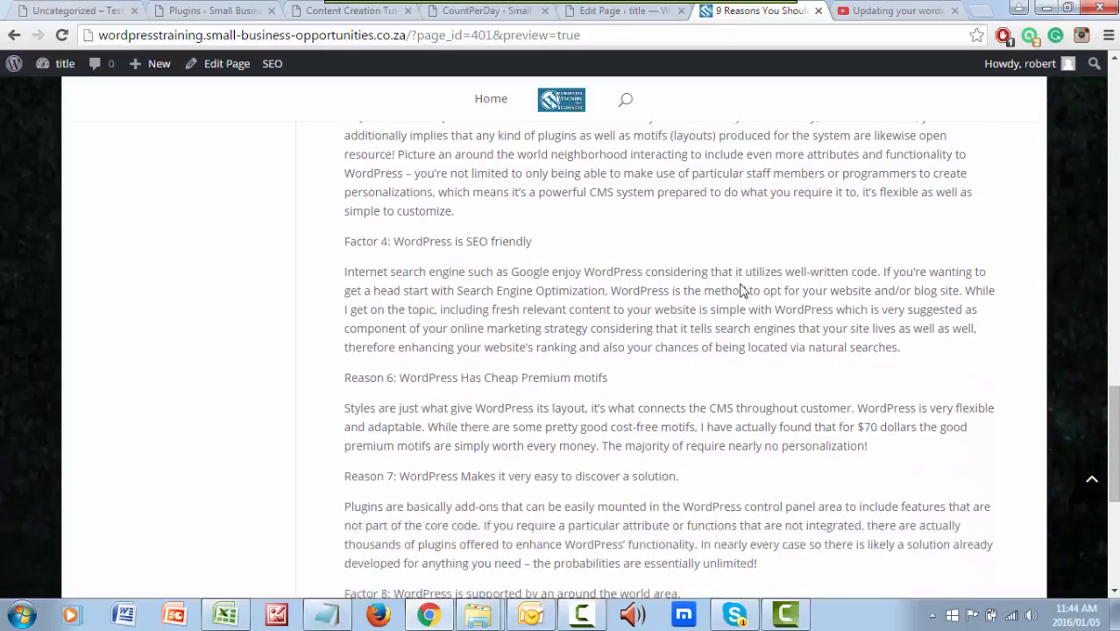
{"action": "scroll", "coordinate": [741, 290], "scroll_direction": "up", "scroll_amount": 12}
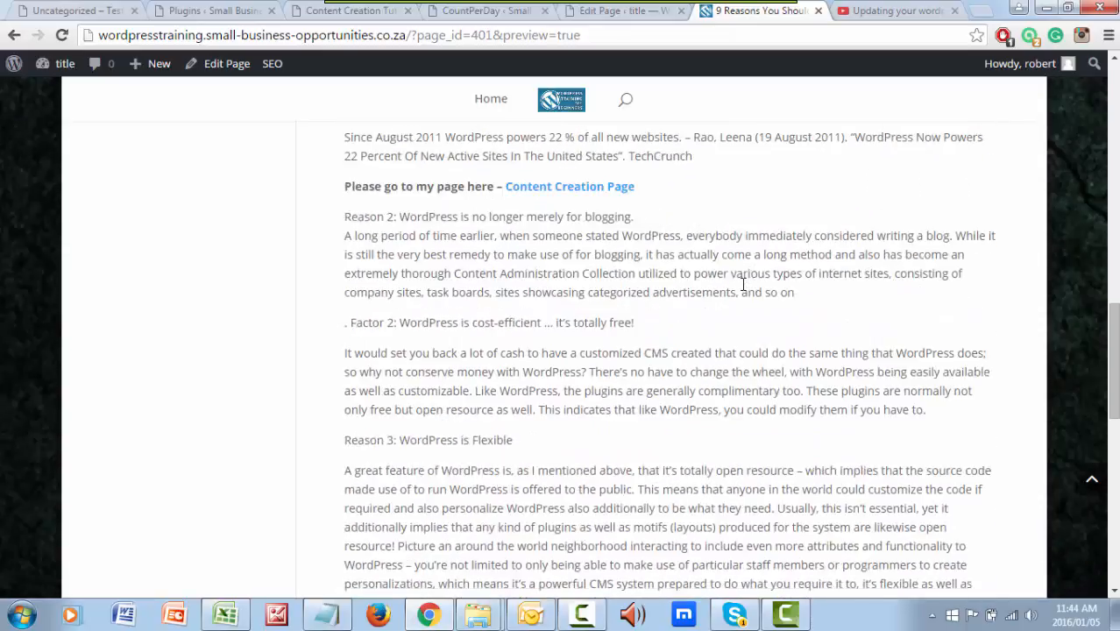
{"action": "scroll", "coordinate": [639, 333], "scroll_direction": "down", "scroll_amount": 2}
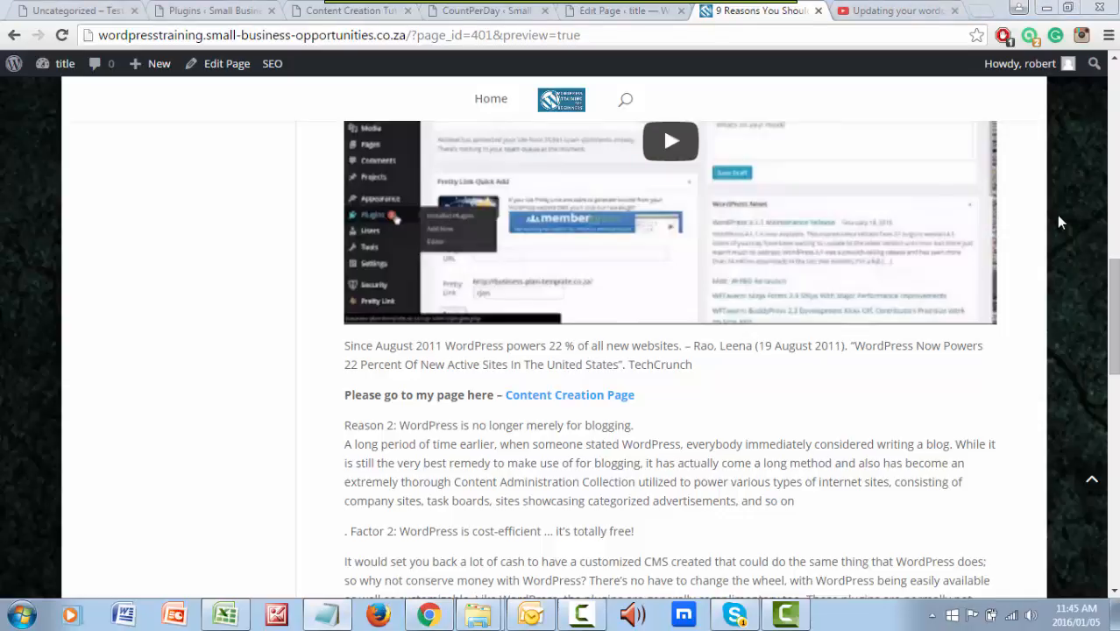
Examine the whole previewed page, from the title and cricket image through the embedded video to the Reason 9 text.
{"action": "scroll", "coordinate": [1059, 210], "scroll_direction": "up", "scroll_amount": 5}
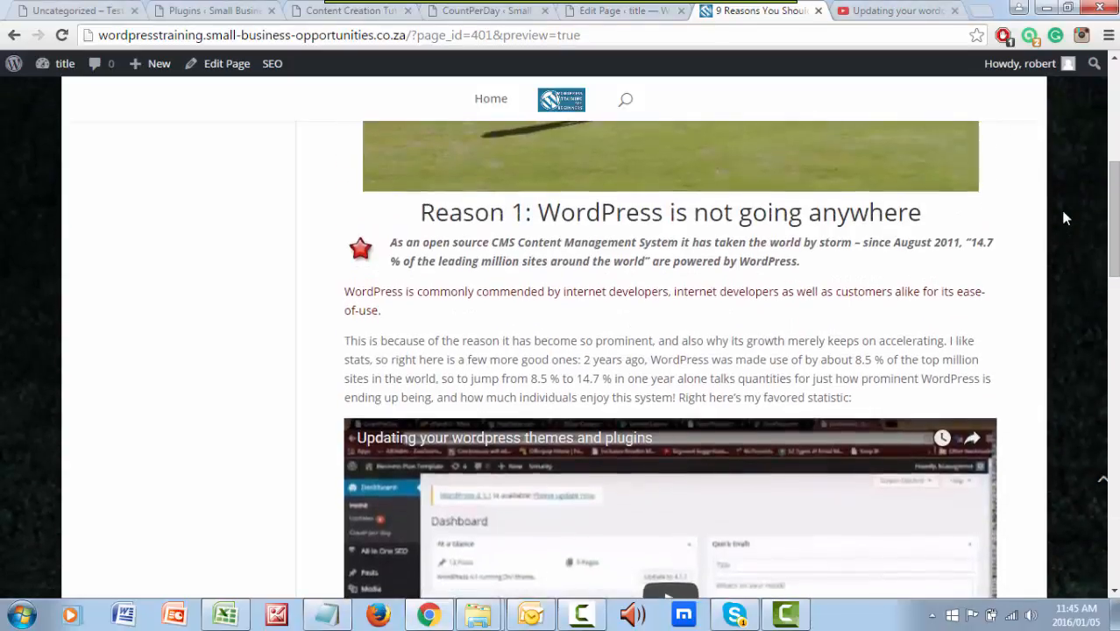
{"action": "scroll", "coordinate": [1064, 218], "scroll_direction": "up", "scroll_amount": 5}
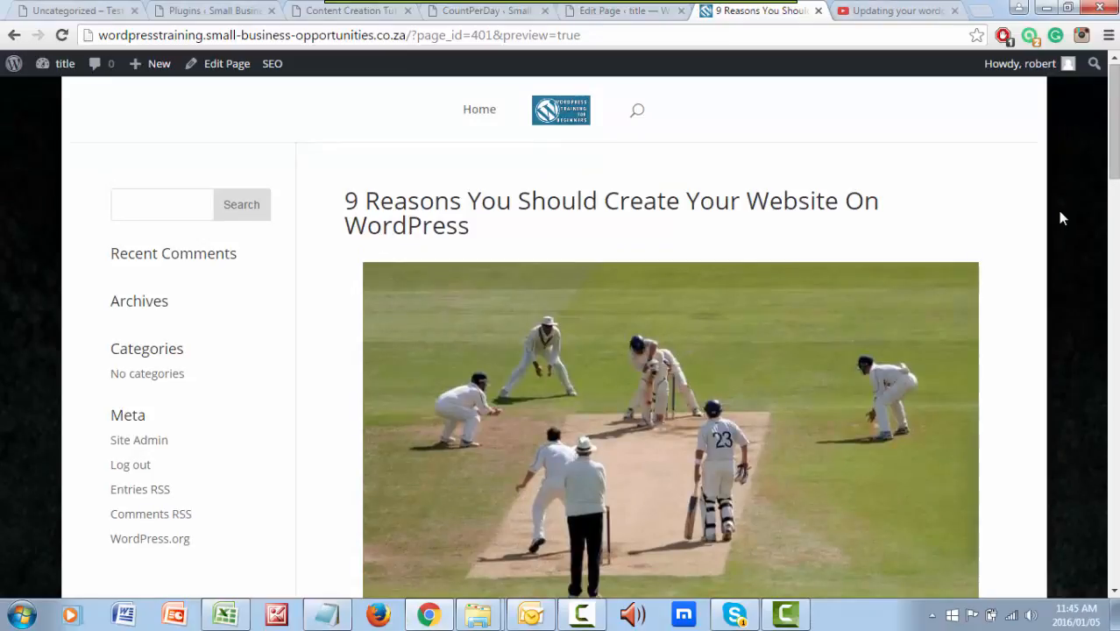
{"action": "scroll", "coordinate": [1030, 220], "scroll_direction": "down", "scroll_amount": 9}
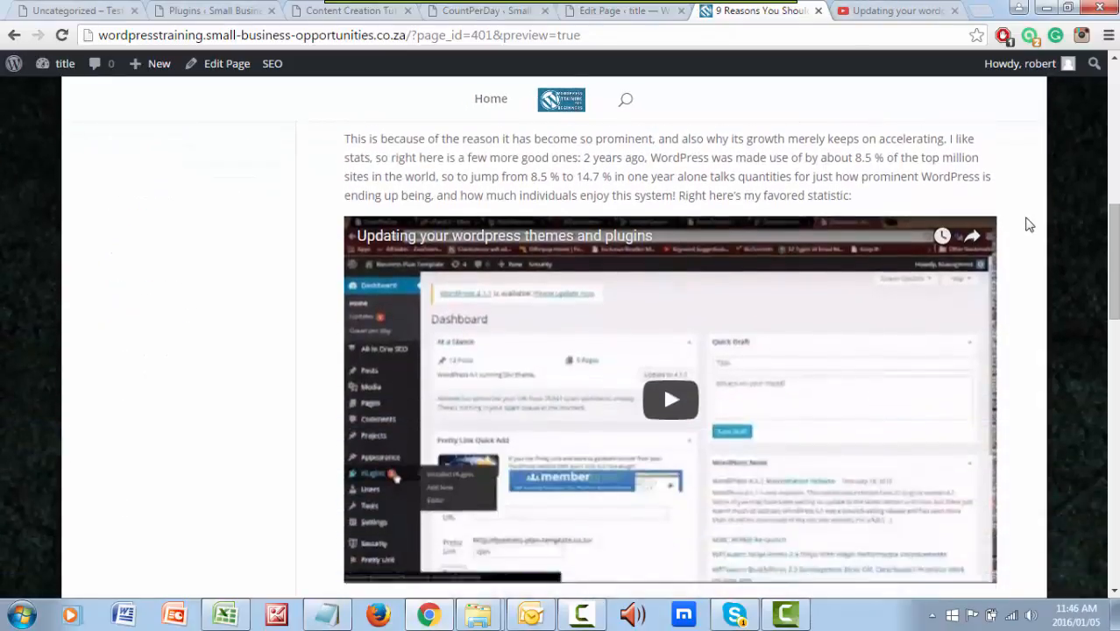
{"action": "scroll", "coordinate": [1030, 225], "scroll_direction": "down", "scroll_amount": 10}
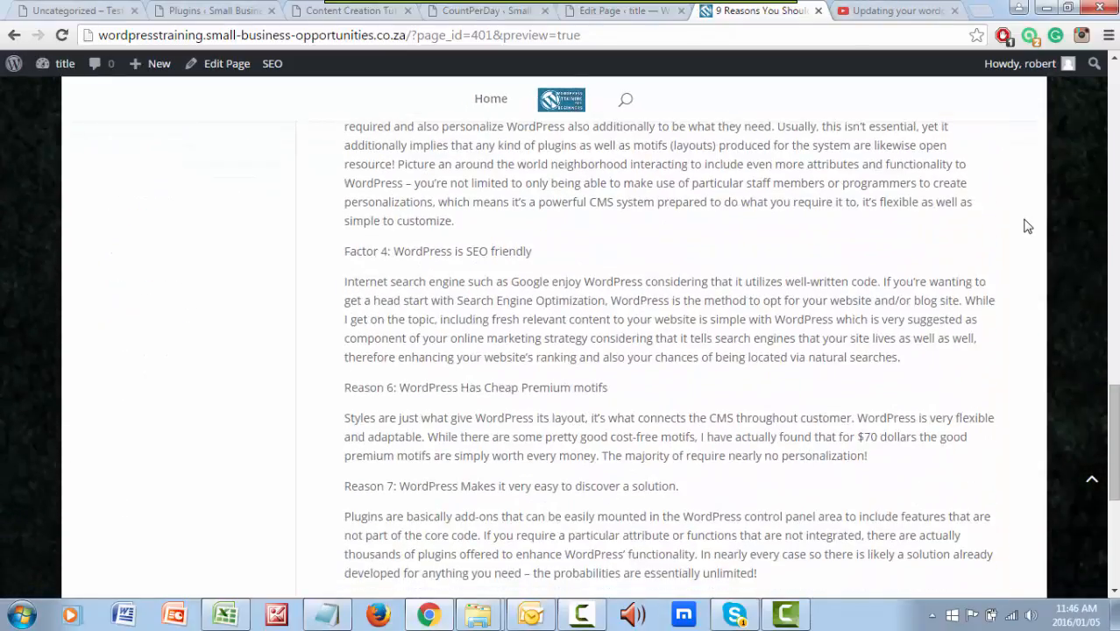
{"action": "scroll", "coordinate": [970, 298], "scroll_direction": "down", "scroll_amount": 5}
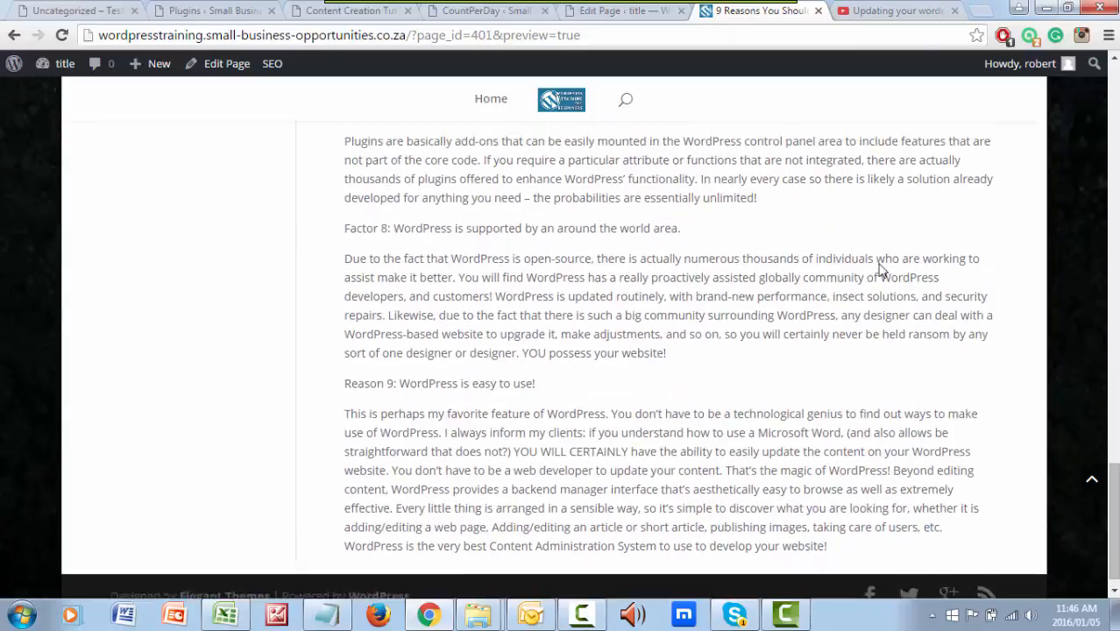
{"action": "scroll", "coordinate": [881, 270], "scroll_direction": "up", "scroll_amount": 15}
Return to the page editor, left-align the cricket image, and hide and restore the editor's second row of formatting tools.
{"action": "left_click", "coordinate": [614, 12]}
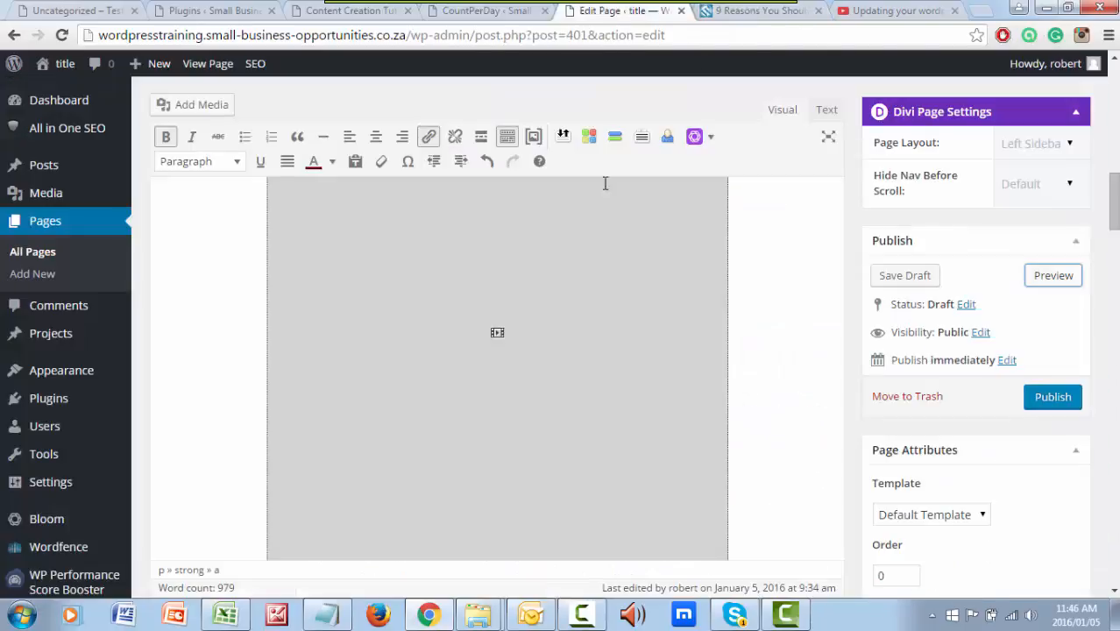
{"action": "scroll", "coordinate": [587, 284], "scroll_direction": "up", "scroll_amount": 10}
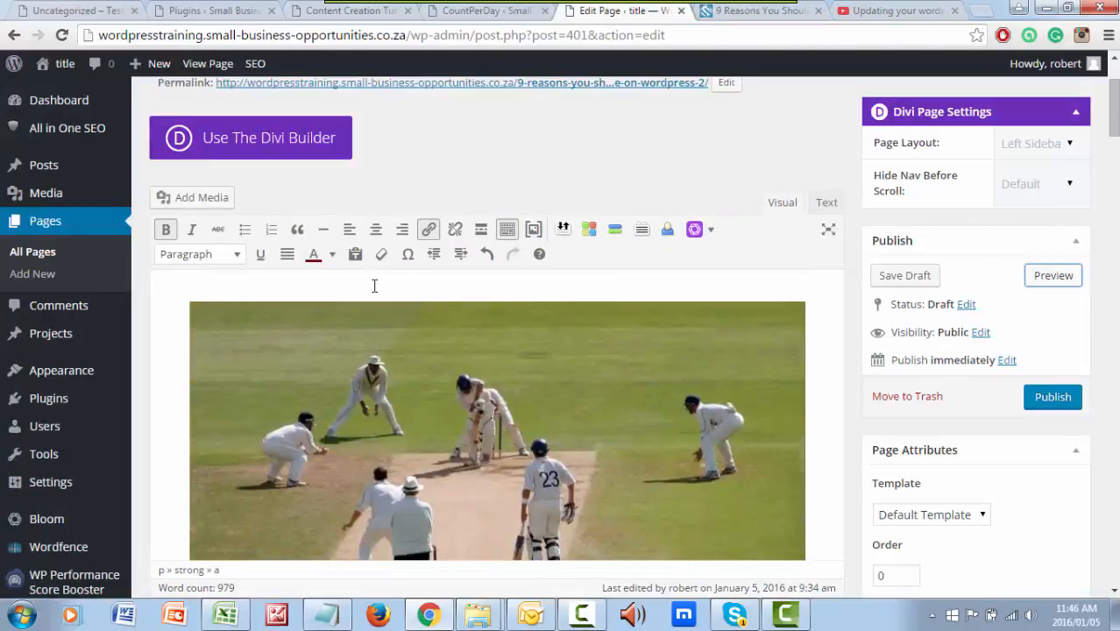
{"action": "scroll", "coordinate": [373, 285], "scroll_direction": "down", "scroll_amount": 1}
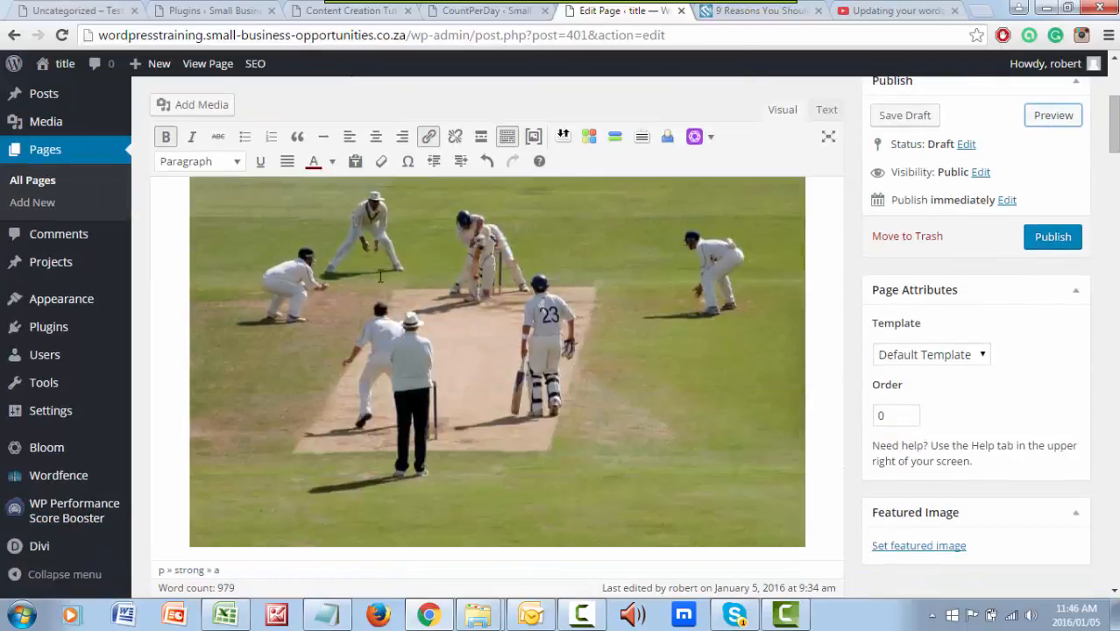
{"action": "left_click", "coordinate": [370, 278]}
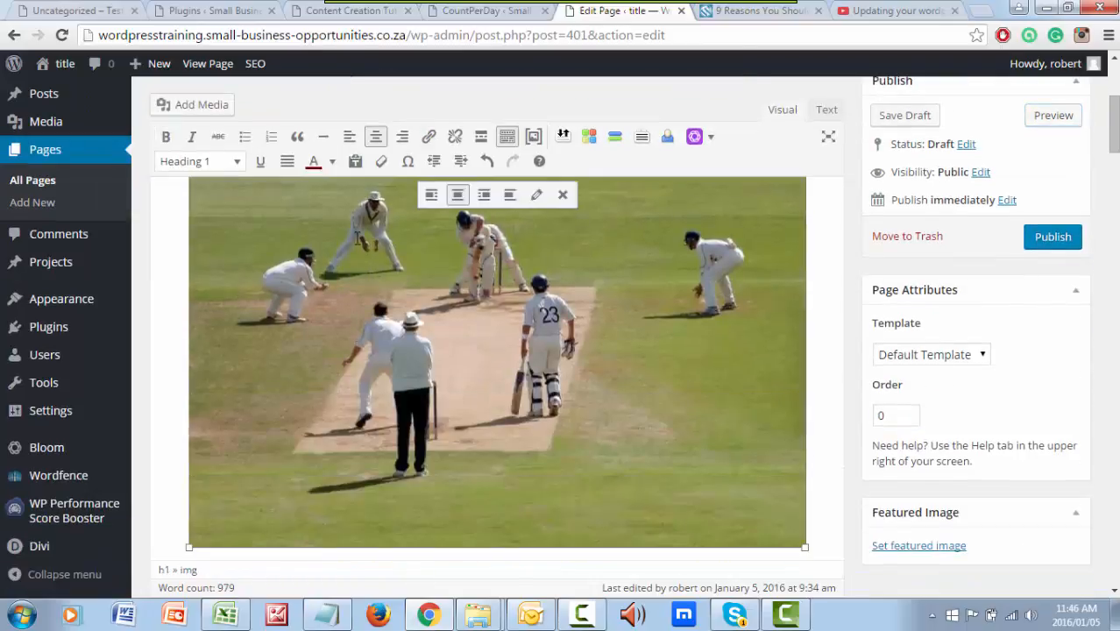
{"action": "left_click", "coordinate": [431, 197]}
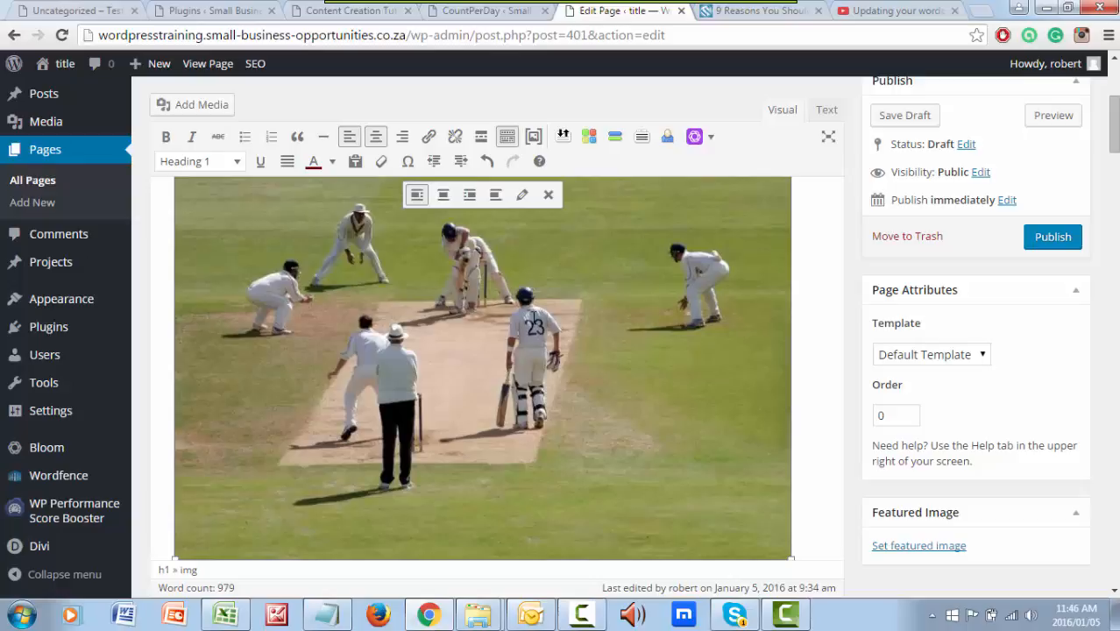
{"action": "left_click", "coordinate": [509, 142]}
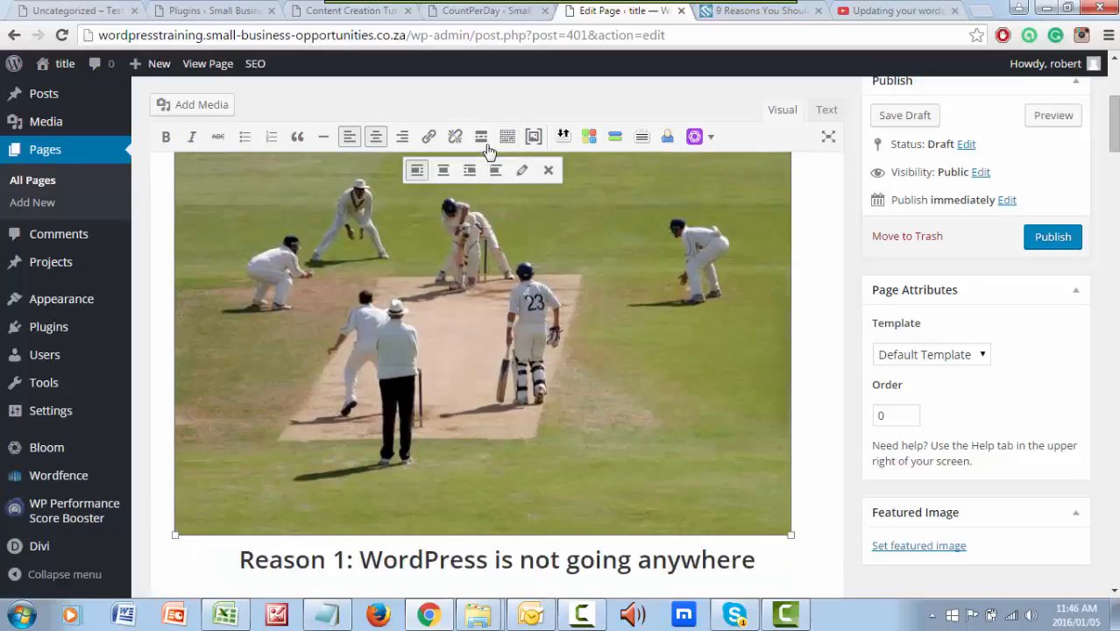
{"action": "left_click", "coordinate": [508, 137]}
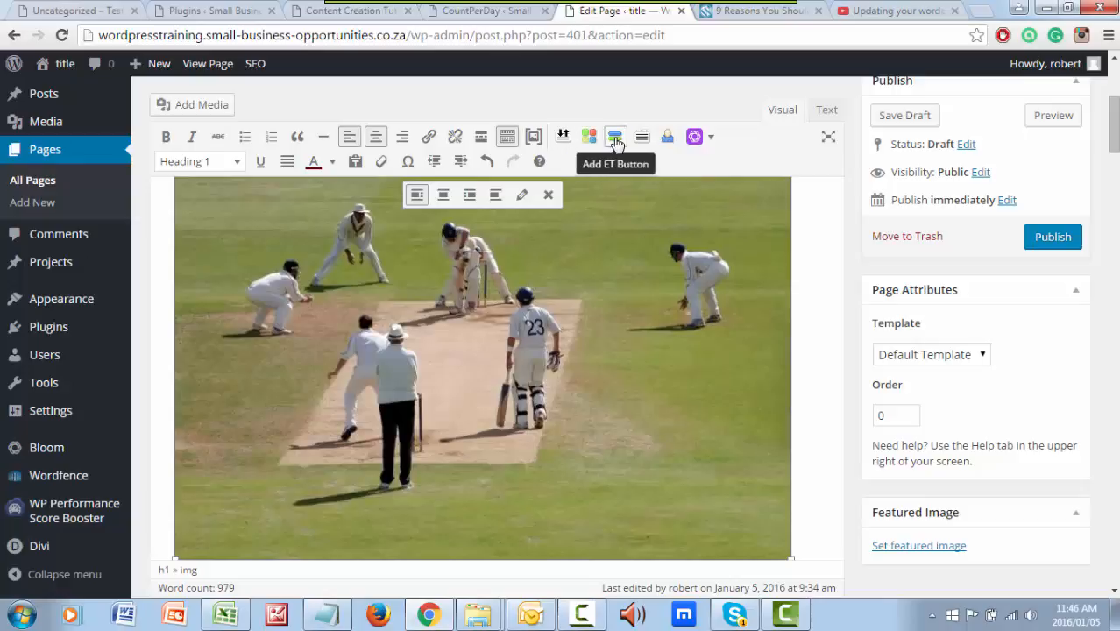
Fill the All in One SEO Pack title with "9 Reasons You Should Create Your Website On WordPress", copied from the preview snippet.
{"action": "scroll", "coordinate": [475, 383], "scroll_direction": "down", "scroll_amount": 4}
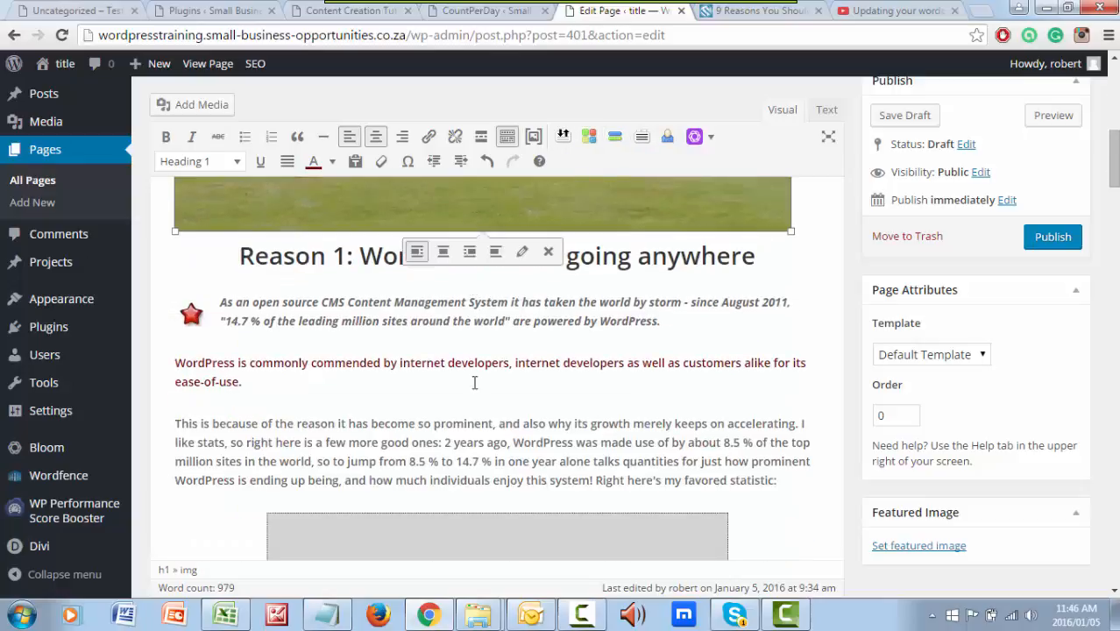
{"action": "scroll", "coordinate": [474, 383], "scroll_direction": "down", "scroll_amount": 5}
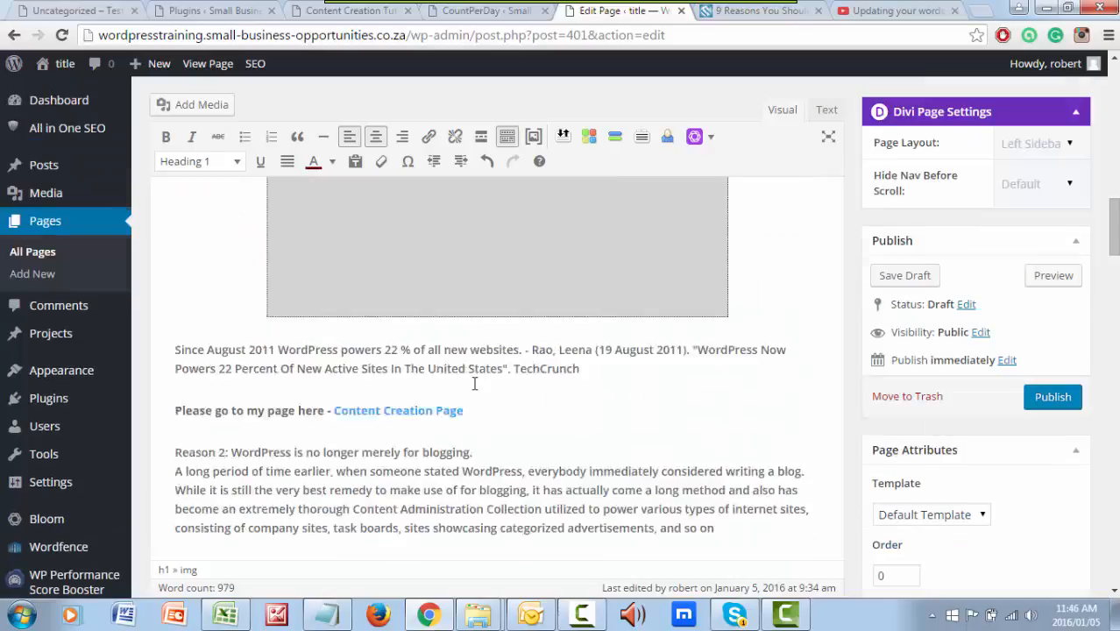
{"action": "scroll", "coordinate": [474, 383], "scroll_direction": "up", "scroll_amount": 4}
{"action": "scroll", "coordinate": [474, 383], "scroll_direction": "down", "scroll_amount": 12}
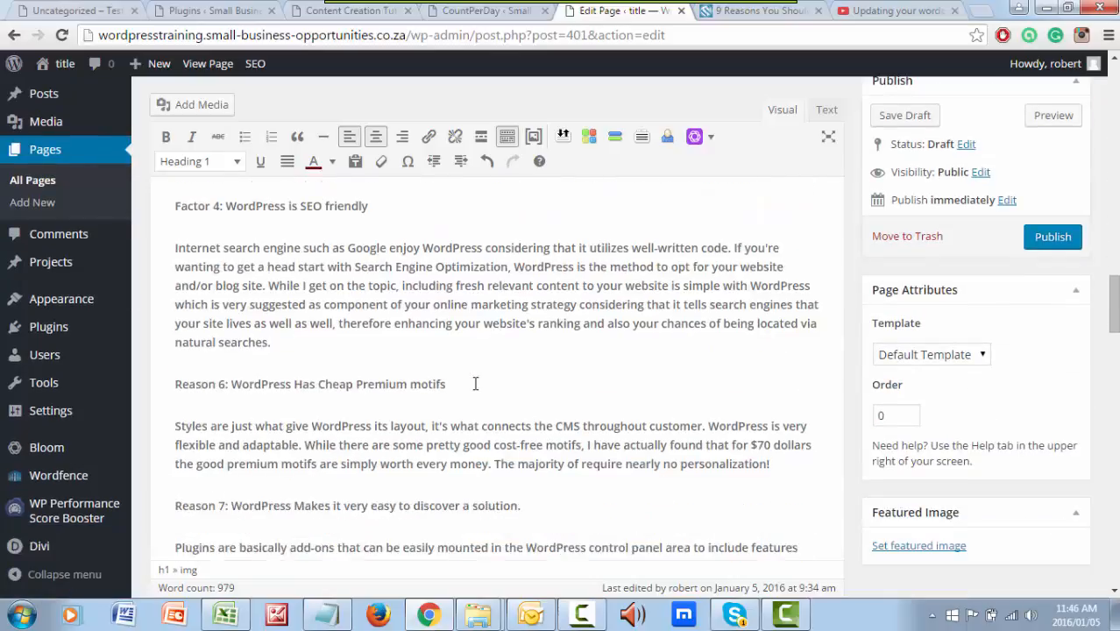
{"action": "scroll", "coordinate": [475, 383], "scroll_direction": "down", "scroll_amount": 15}
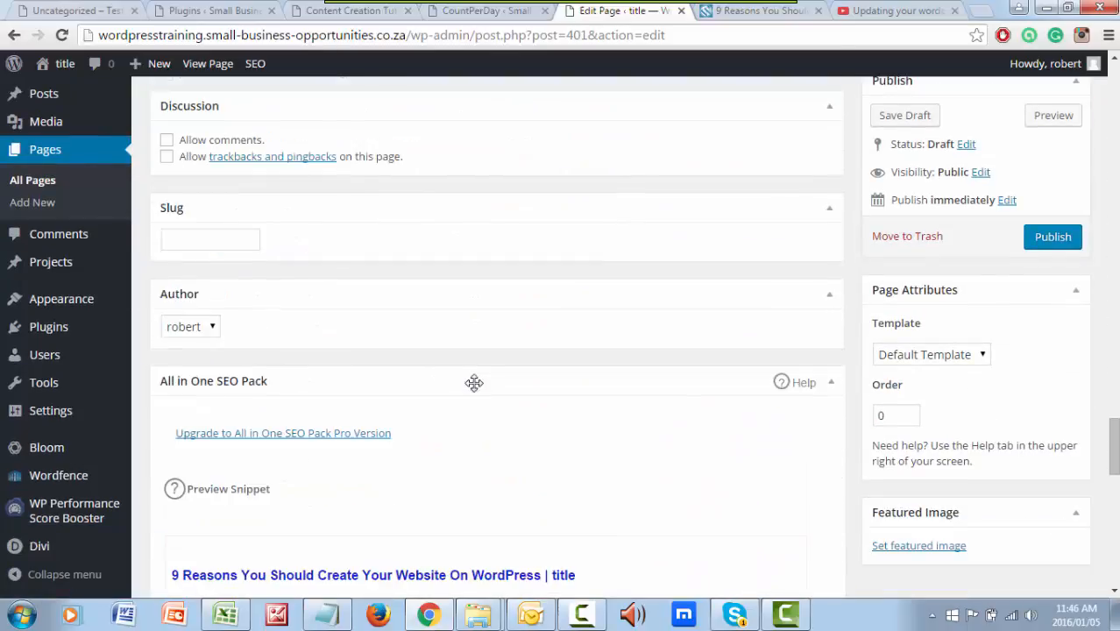
{"action": "scroll", "coordinate": [474, 383], "scroll_direction": "down", "scroll_amount": 5}
{"action": "scroll", "coordinate": [474, 383], "scroll_direction": "up", "scroll_amount": 1}
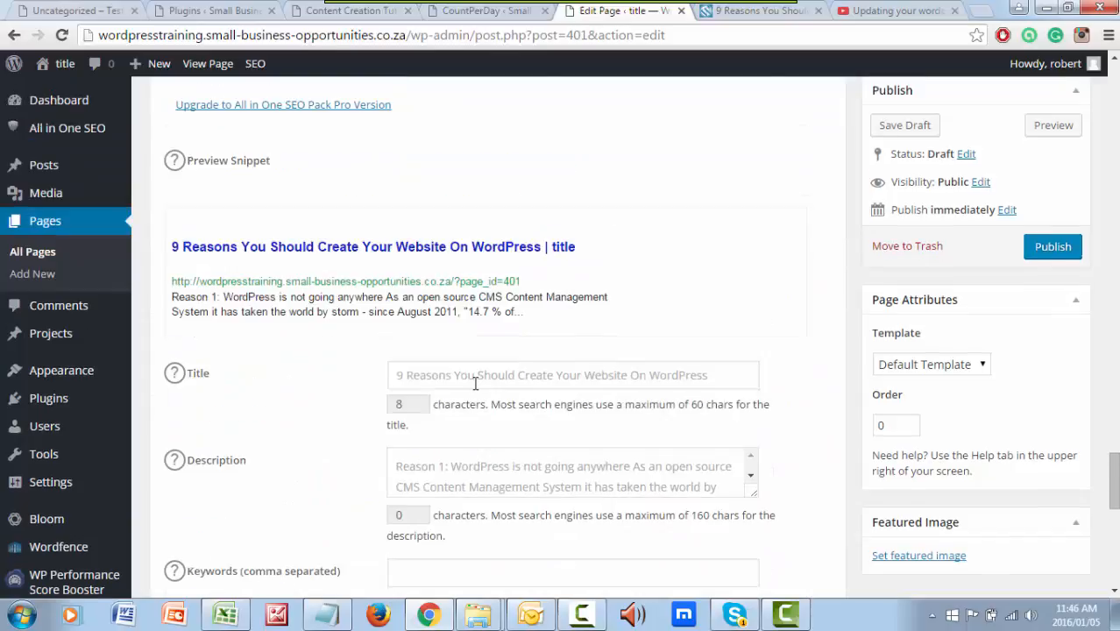
{"action": "left_click", "coordinate": [400, 378]}
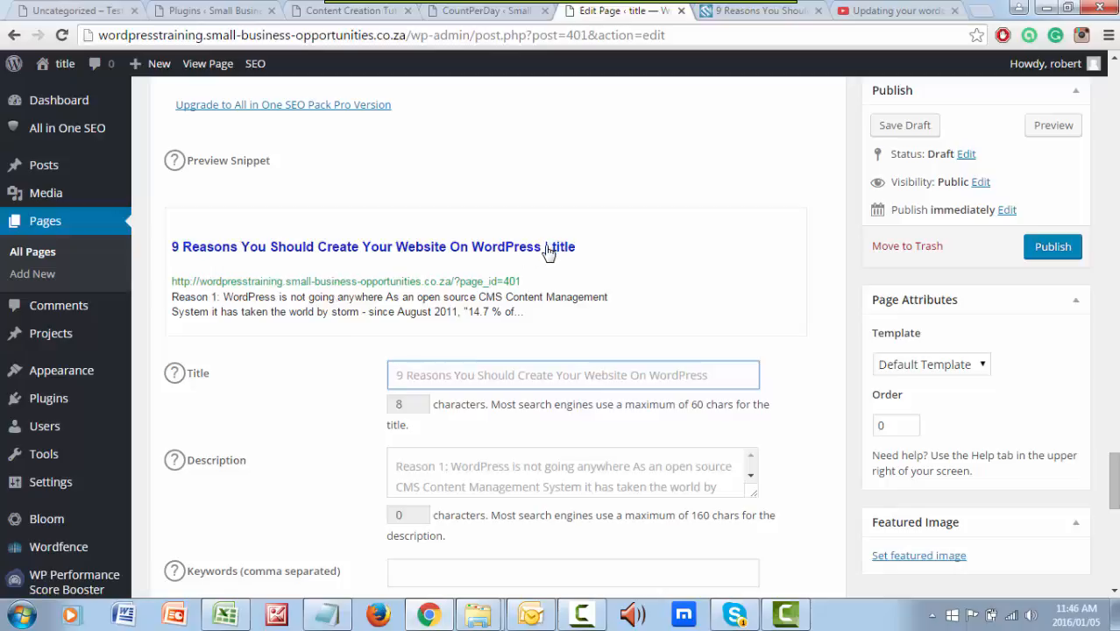
{"action": "left_click_drag", "start_coordinate": [171, 249], "coordinate": [541, 253]}
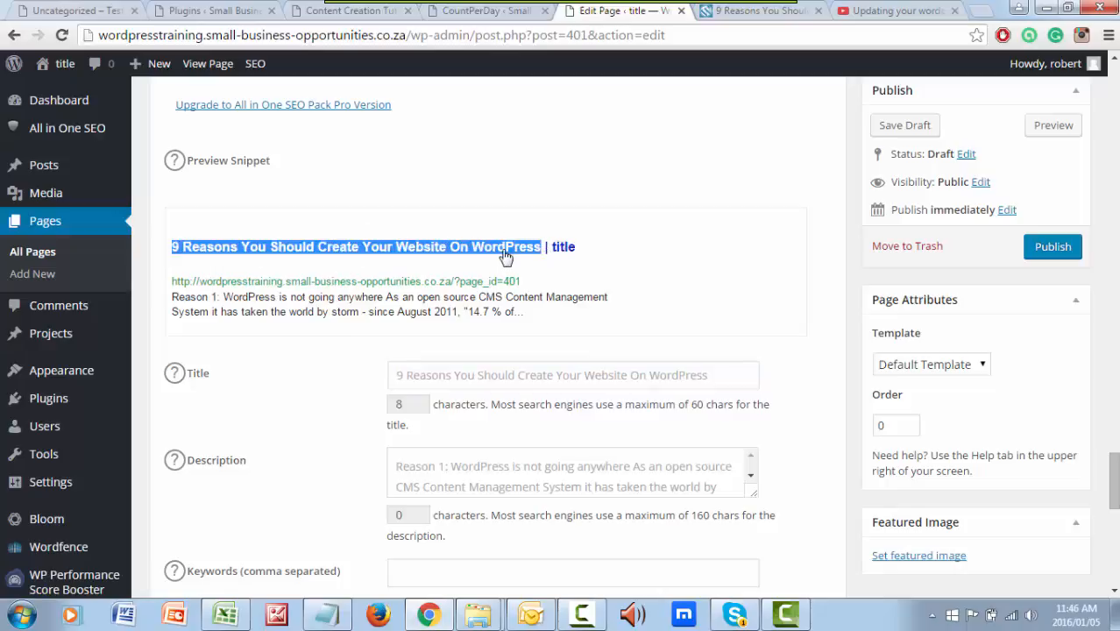
{"action": "right_click", "coordinate": [504, 250]}
{"action": "left_click", "coordinate": [544, 261]}
{"action": "left_click", "coordinate": [507, 375]}
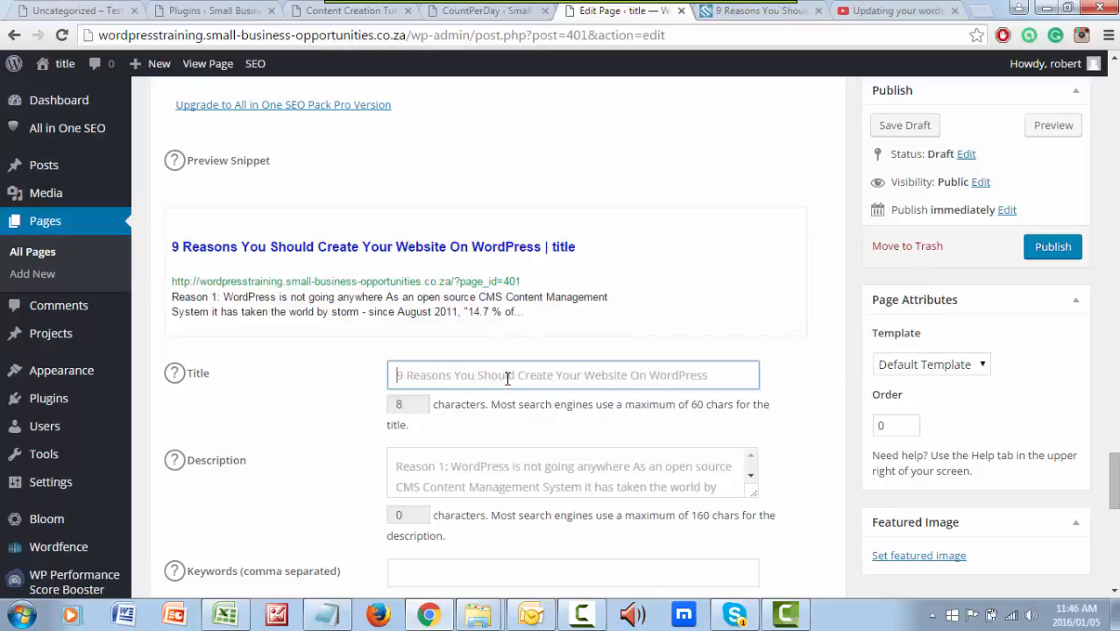
{"action": "right_click", "coordinate": [507, 377]}
{"action": "left_click", "coordinate": [546, 227]}
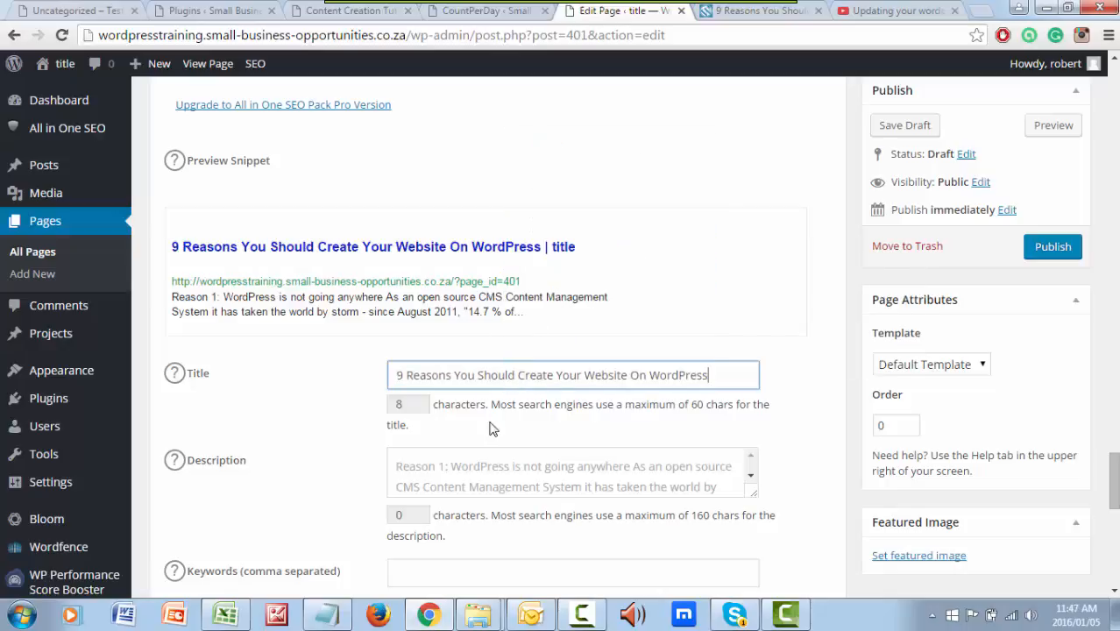
Look over the remaining All in One SEO Pack fields, including the description, keywords, robots meta options and menu label.
{"action": "left_click", "coordinate": [469, 460]}
{"action": "scroll", "coordinate": [469, 463], "scroll_direction": "down", "scroll_amount": 3}
{"action": "left_click", "coordinate": [432, 341]}
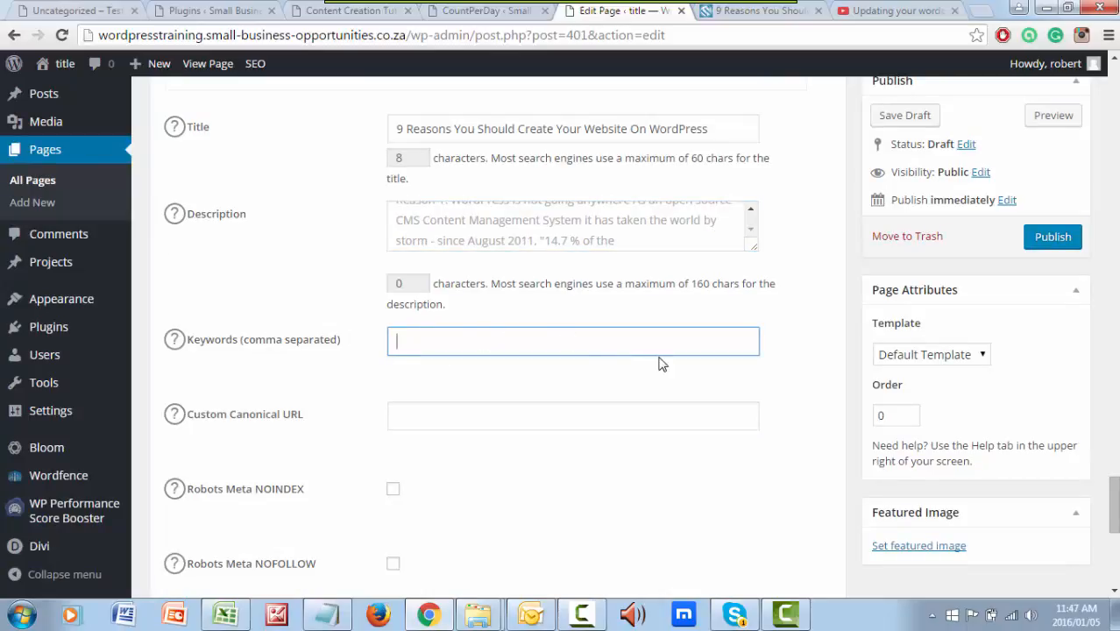
{"action": "scroll", "coordinate": [517, 346], "scroll_direction": "down", "scroll_amount": 6}
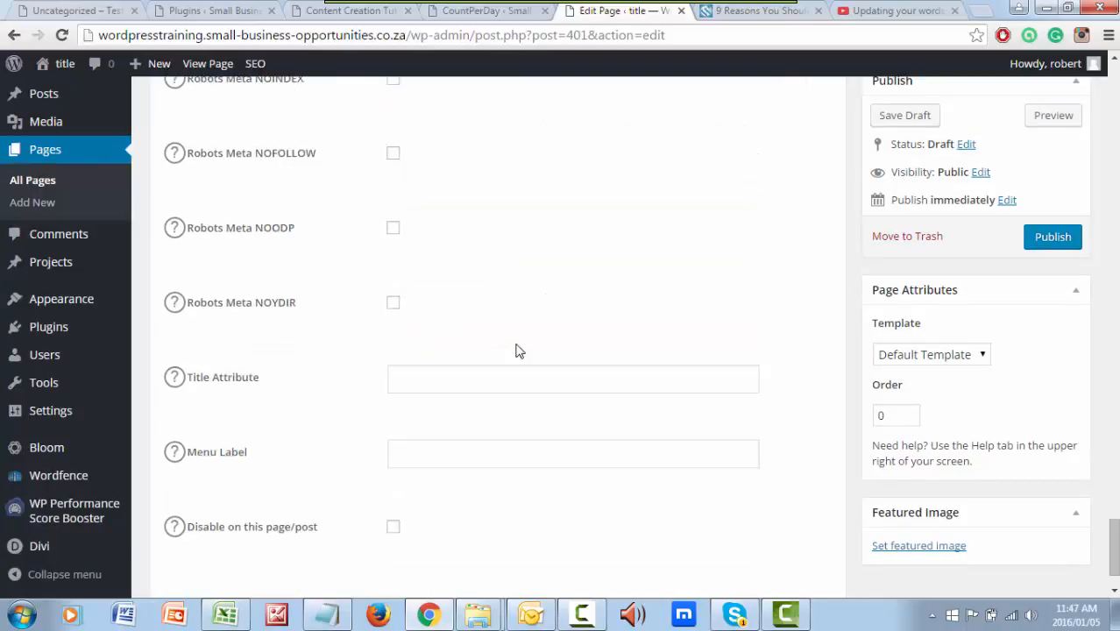
Publish the "9 Reasons You Should Create Your Website On WordPress" page.
{"action": "scroll", "coordinate": [526, 360], "scroll_direction": "up", "scroll_amount": 20}
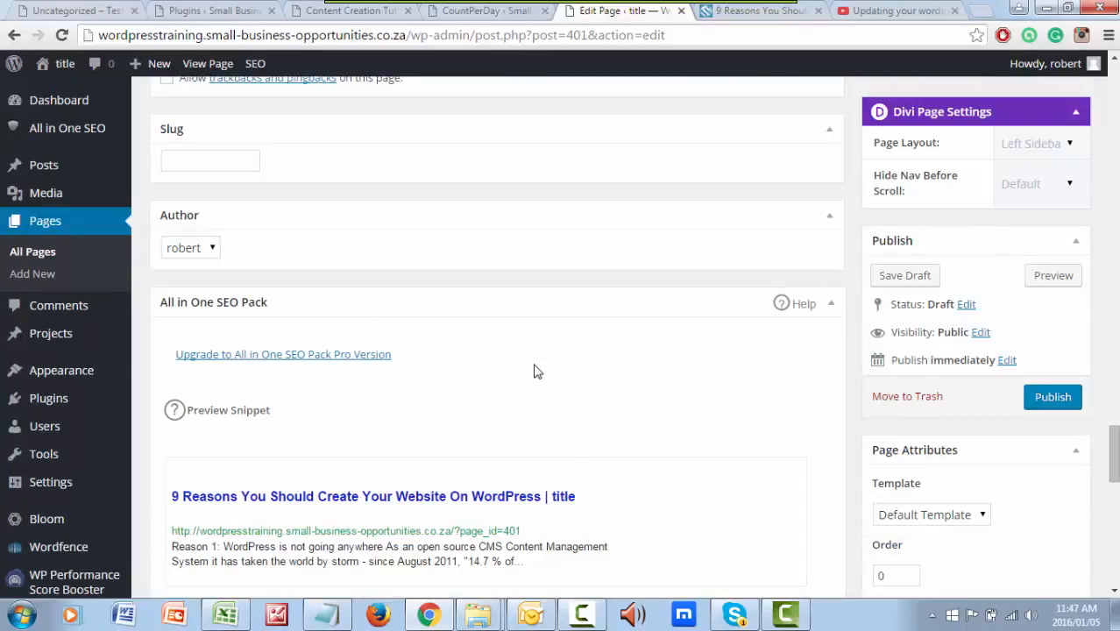
{"action": "scroll", "coordinate": [542, 361], "scroll_direction": "up", "scroll_amount": 10}
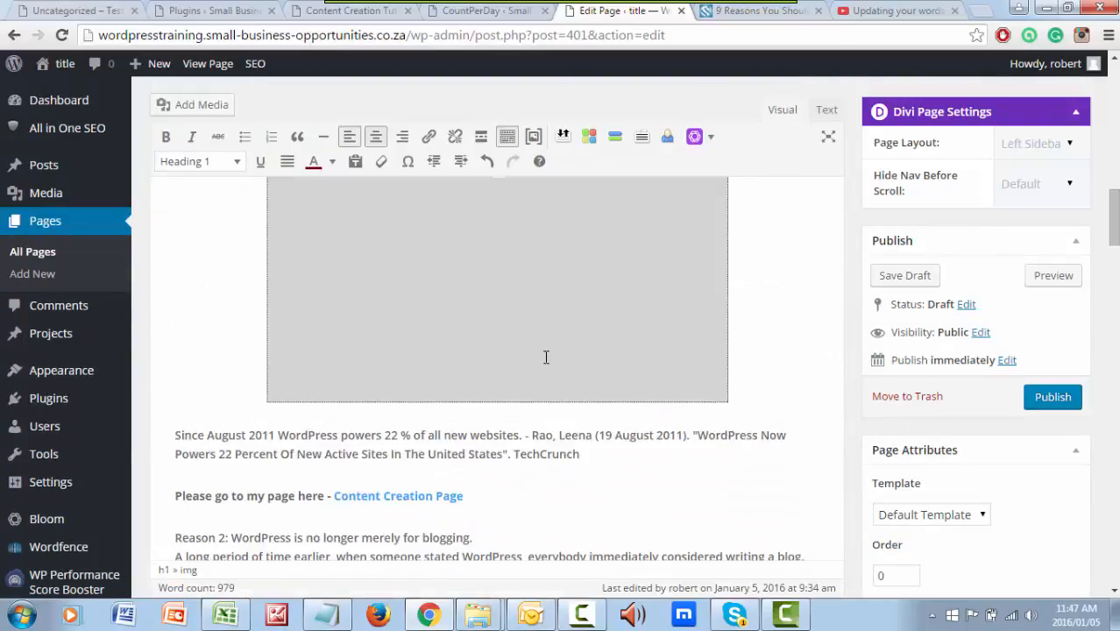
{"action": "left_click", "coordinate": [1054, 400]}
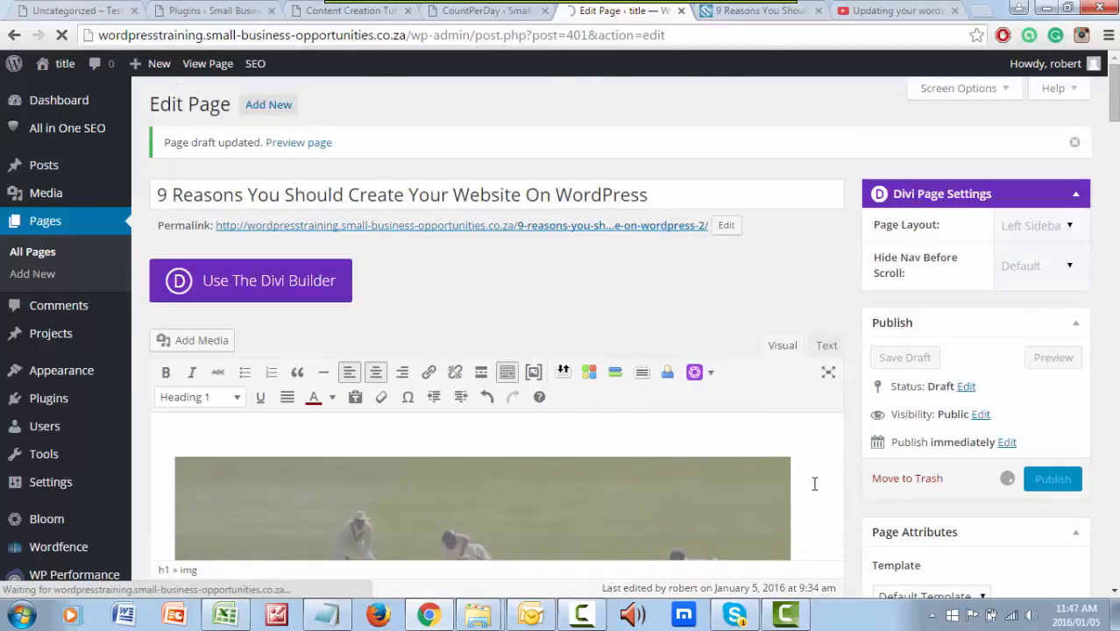
{"action": "scroll", "coordinate": [651, 454], "scroll_direction": "down", "scroll_amount": 3}
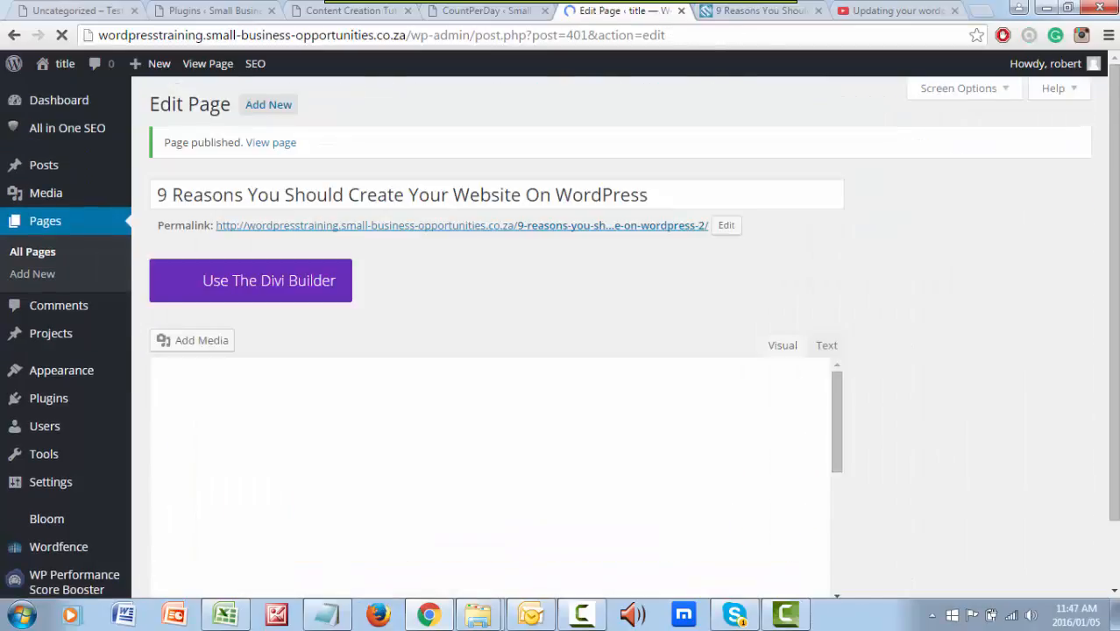